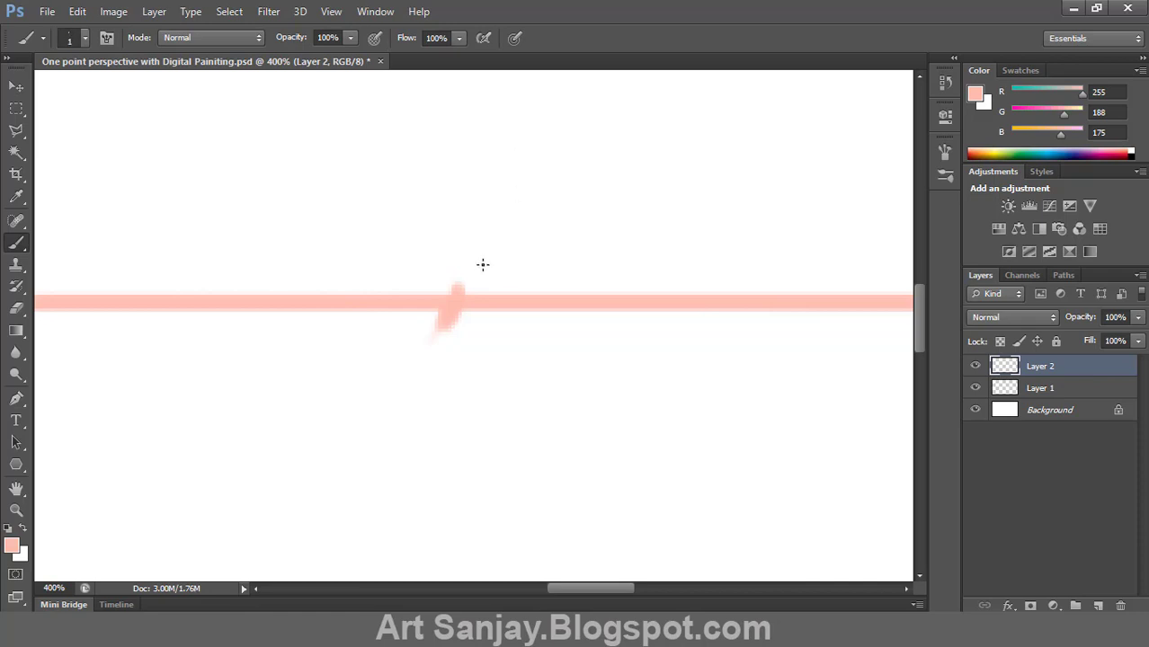
- Letter "V.P" in pink just above the vanishing point mark on the horizon line
key("z")
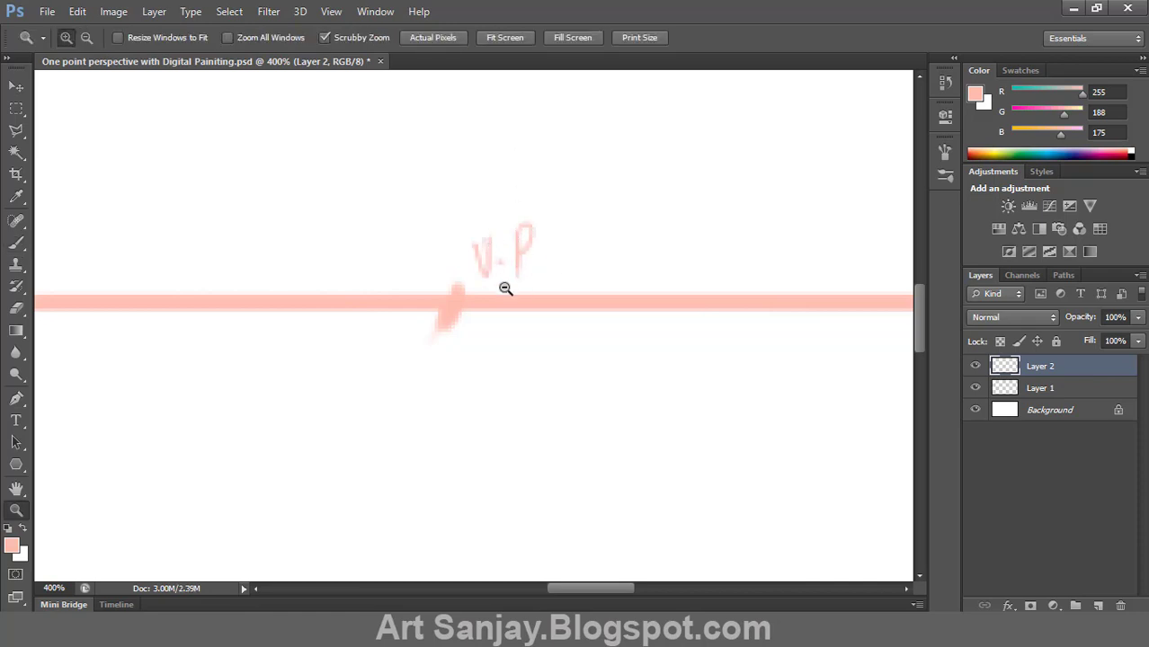
left_click(823, 389, "alt")
key("b")
key("z")
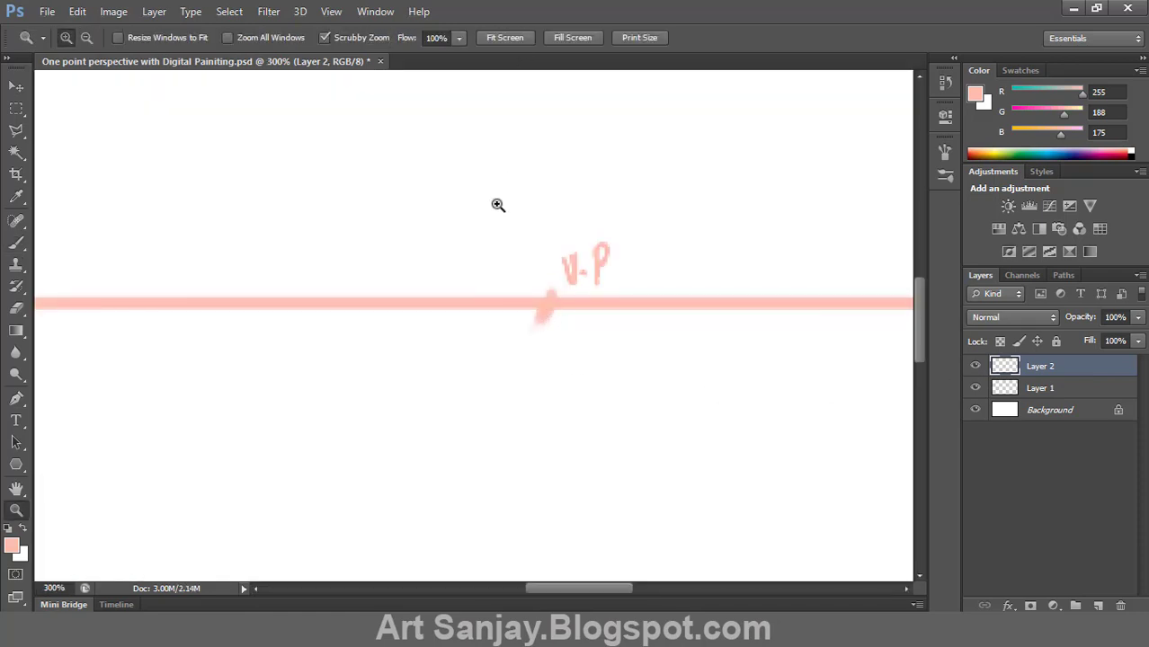
left_click(496, 205, "alt")
left_click(486, 219, "alt")
left_click(476, 232, "alt")
left_click(464, 251)
left_click_drag(382, 263, 473, 270)
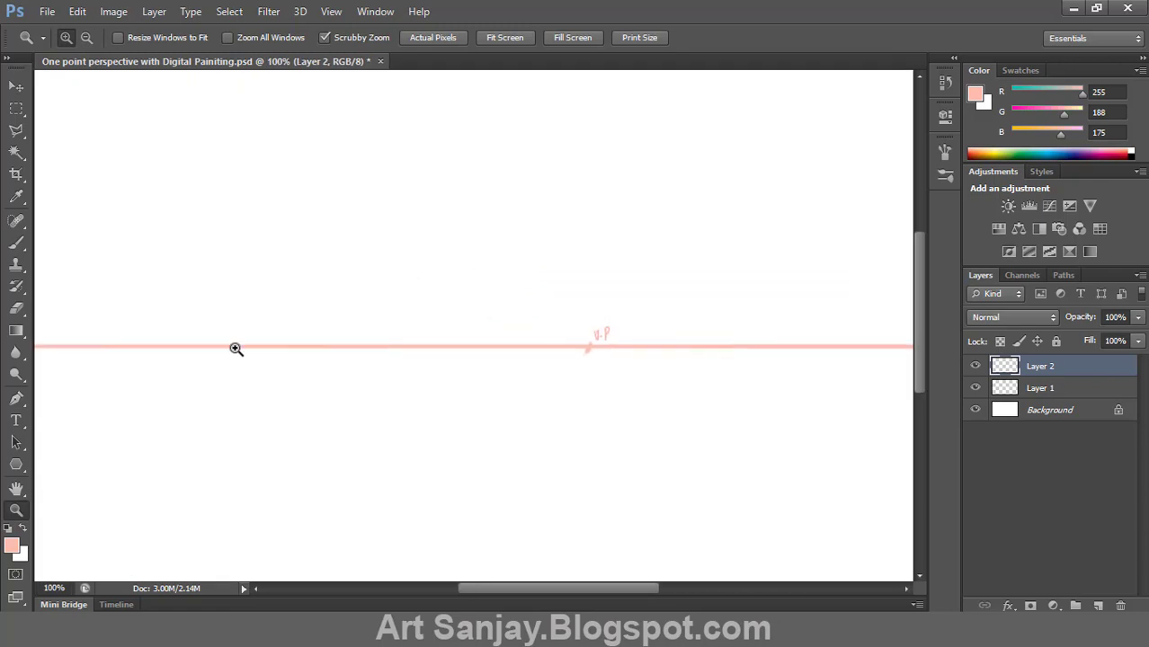
- Draw a 100-sided star about 200 px wide, with sides indented 99% and a black 1 pt stroke, centred on the vanishing point
left_click(18, 469)
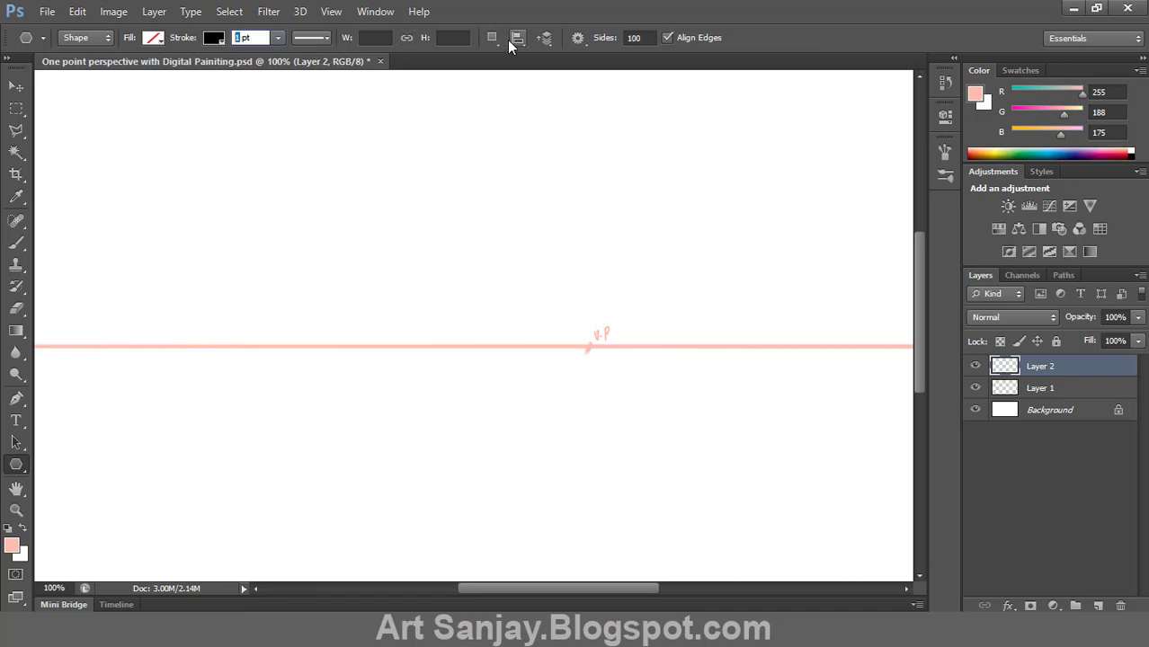
left_click(581, 40)
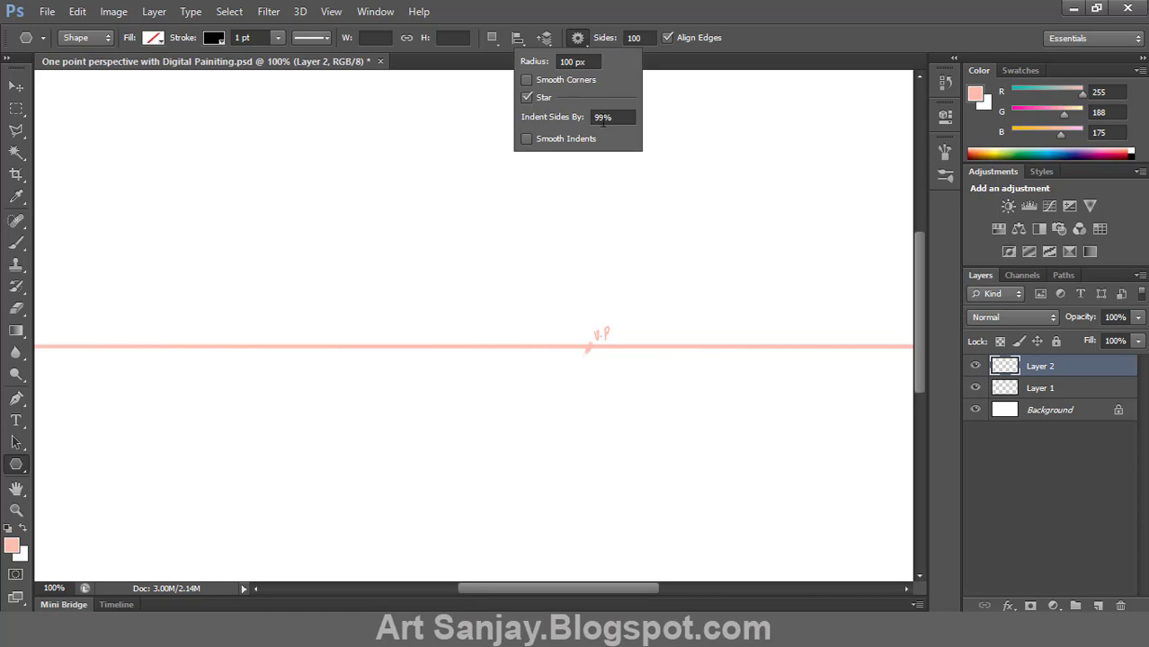
key("z")
key("ctrl+minus")
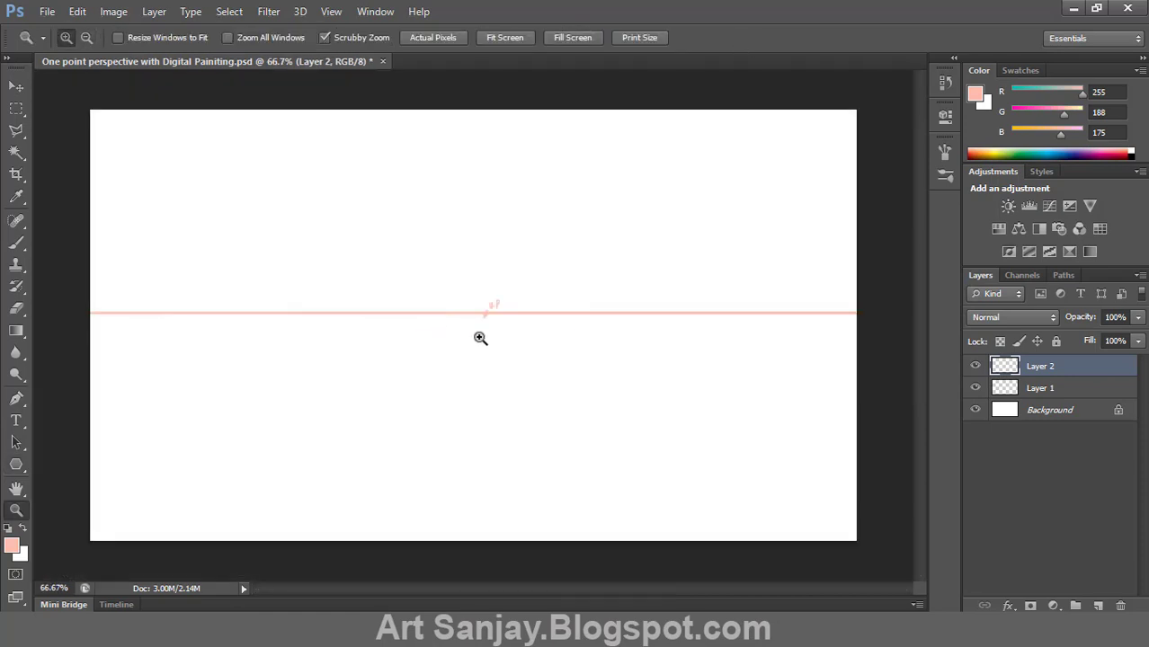
left_click(16, 465)
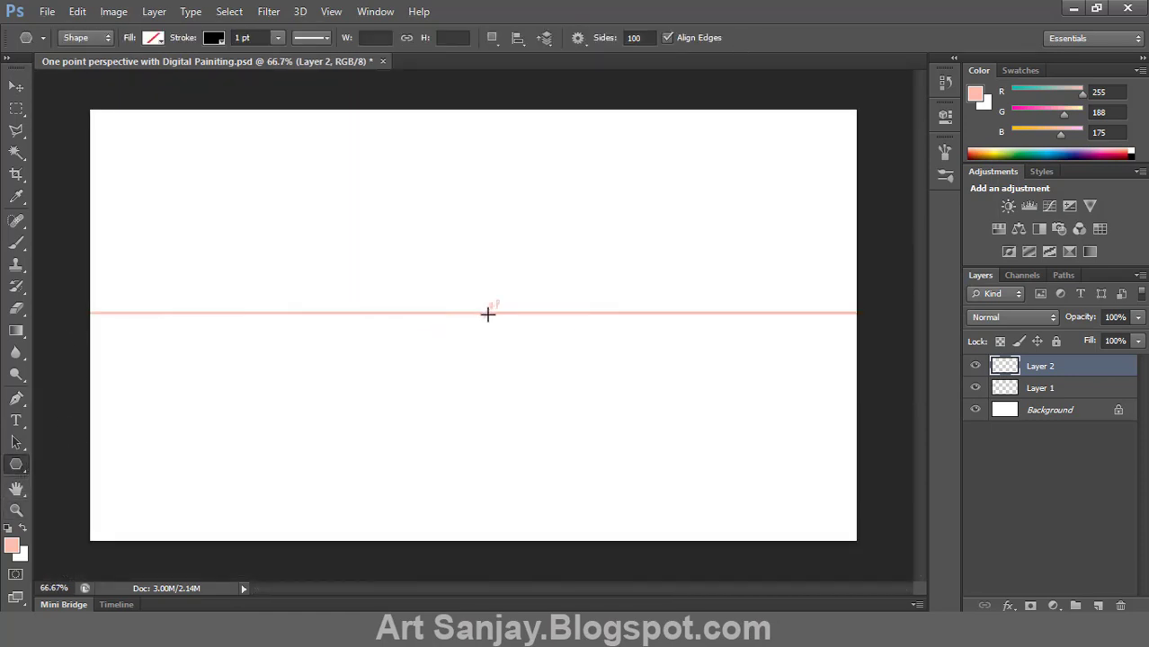
left_click_drag(488, 313, 515, 347)
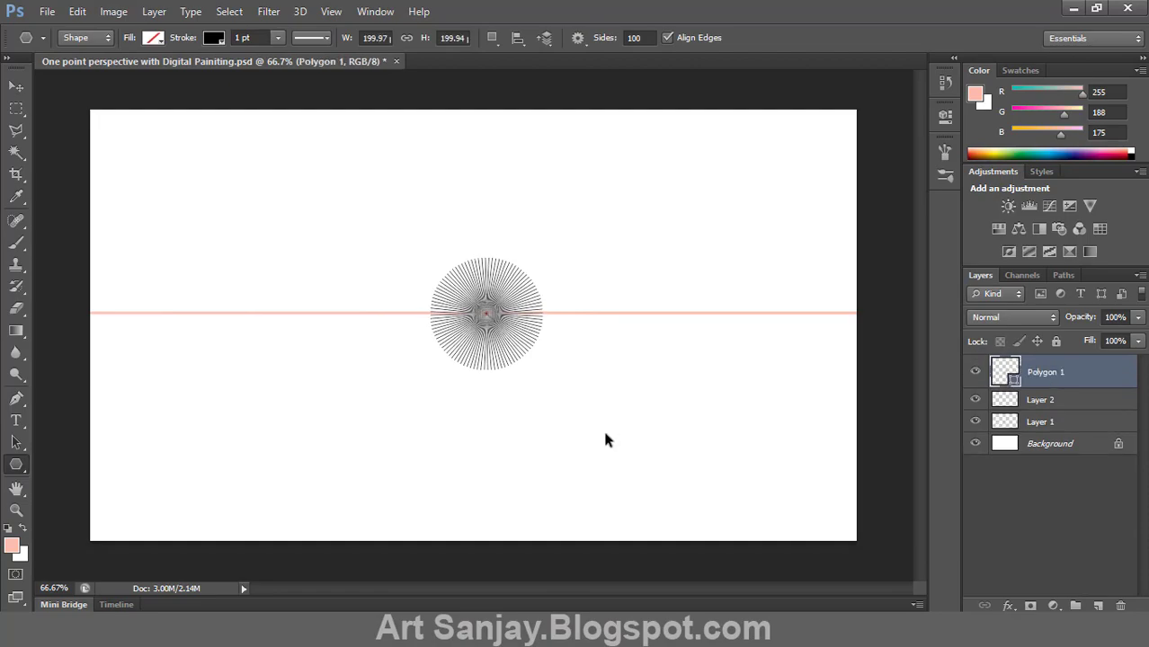
- Scale the star to about 813% around its centre so its rays extend past the canvas
key("ctrl+t")
left_click_drag(548, 252, 1139, 54)
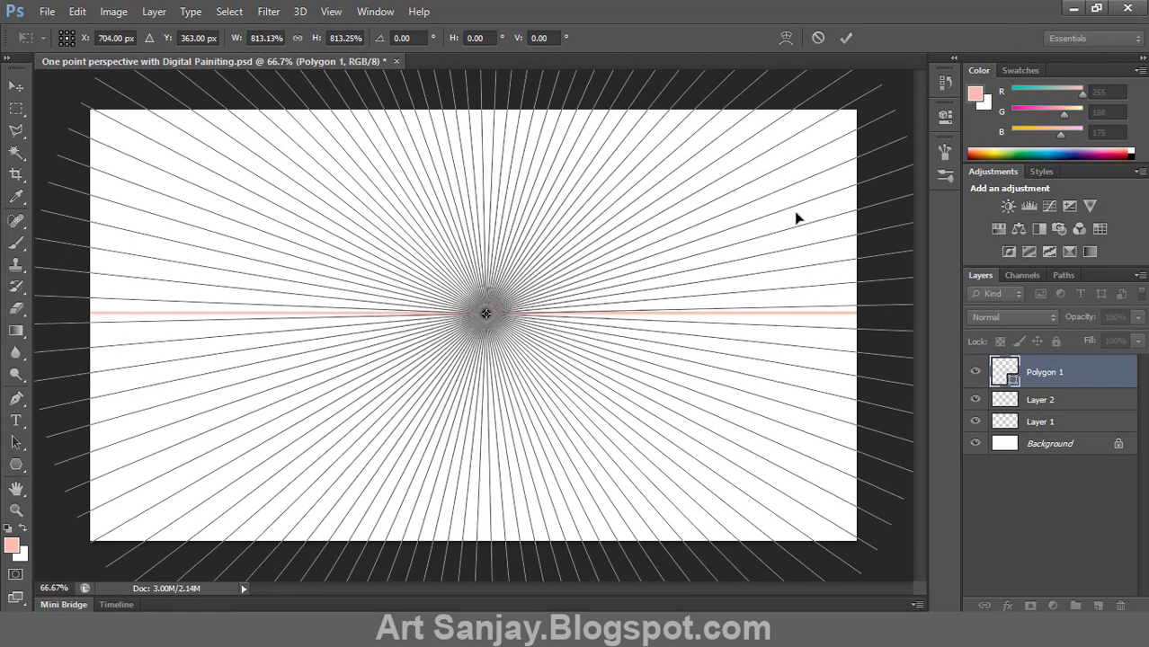
key("Return")
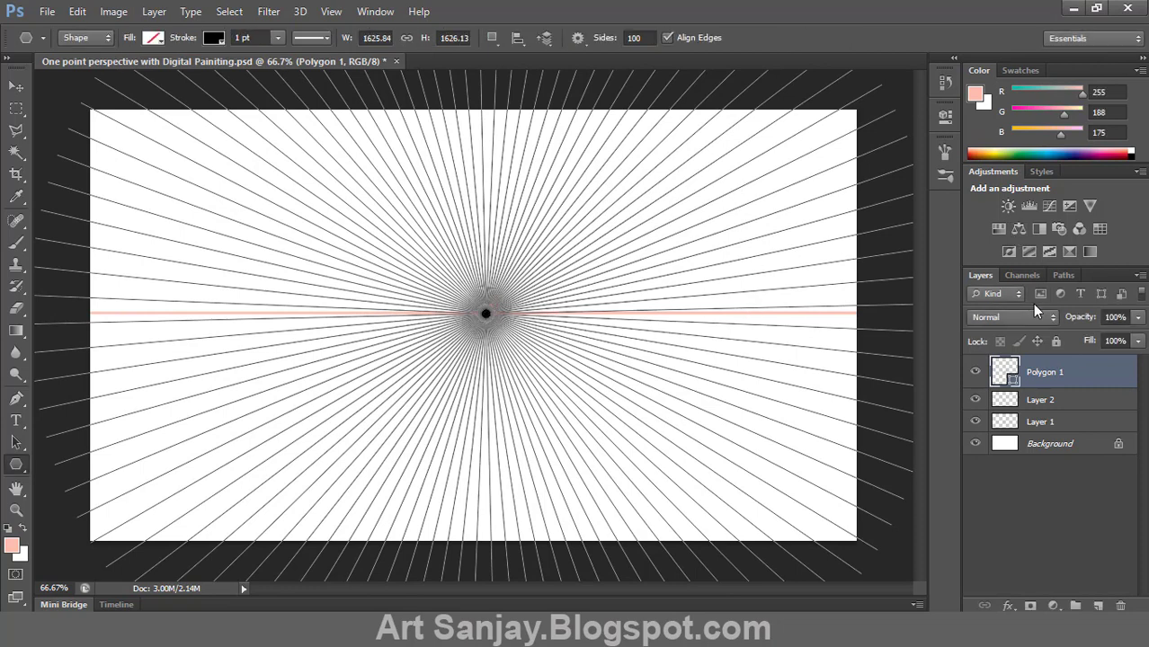
- Rasterize the Polygon 1 layer, and darken its rays by duplicating the layer and merging the copy down
right_click(1047, 378)
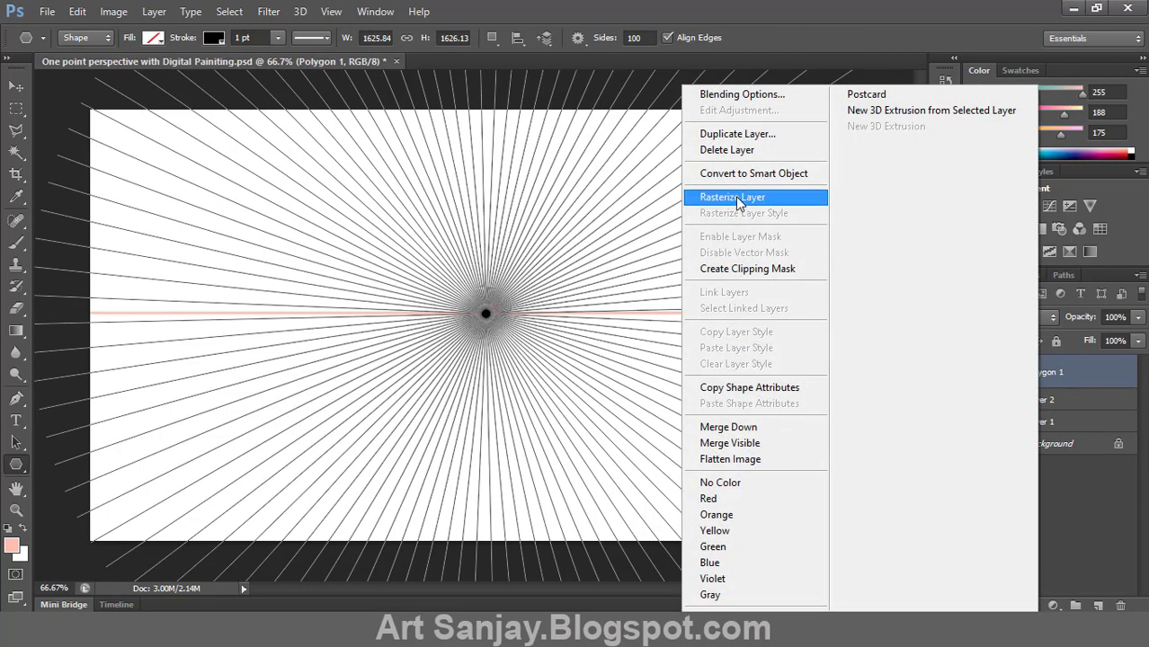
left_click(743, 190)
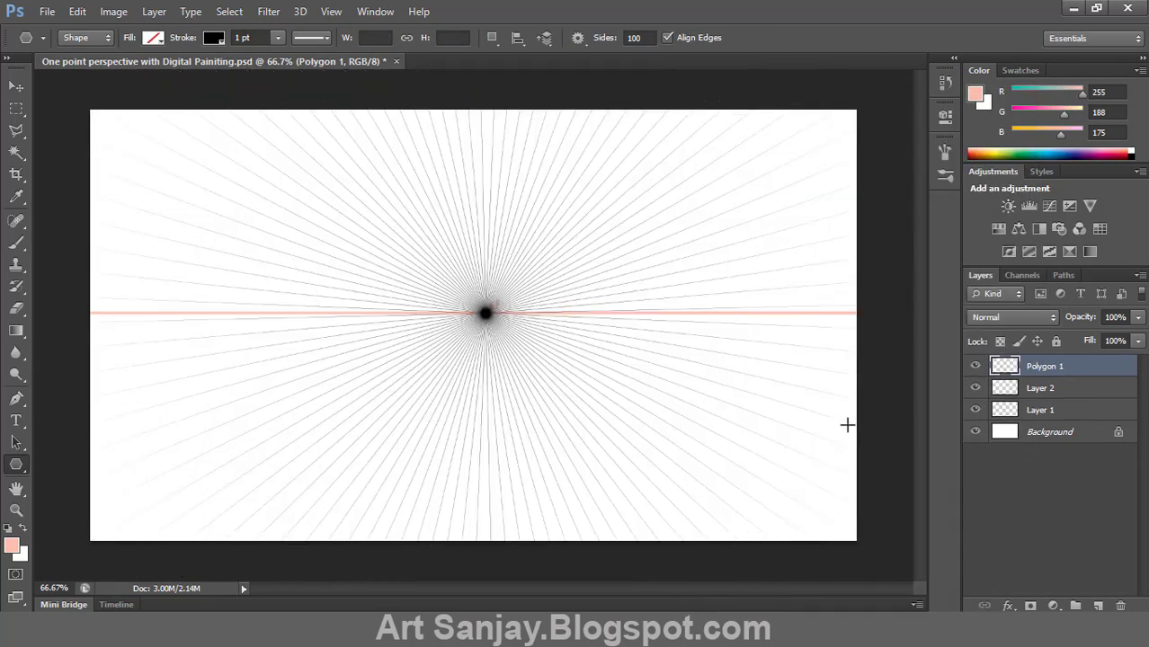
right_click(1043, 378)
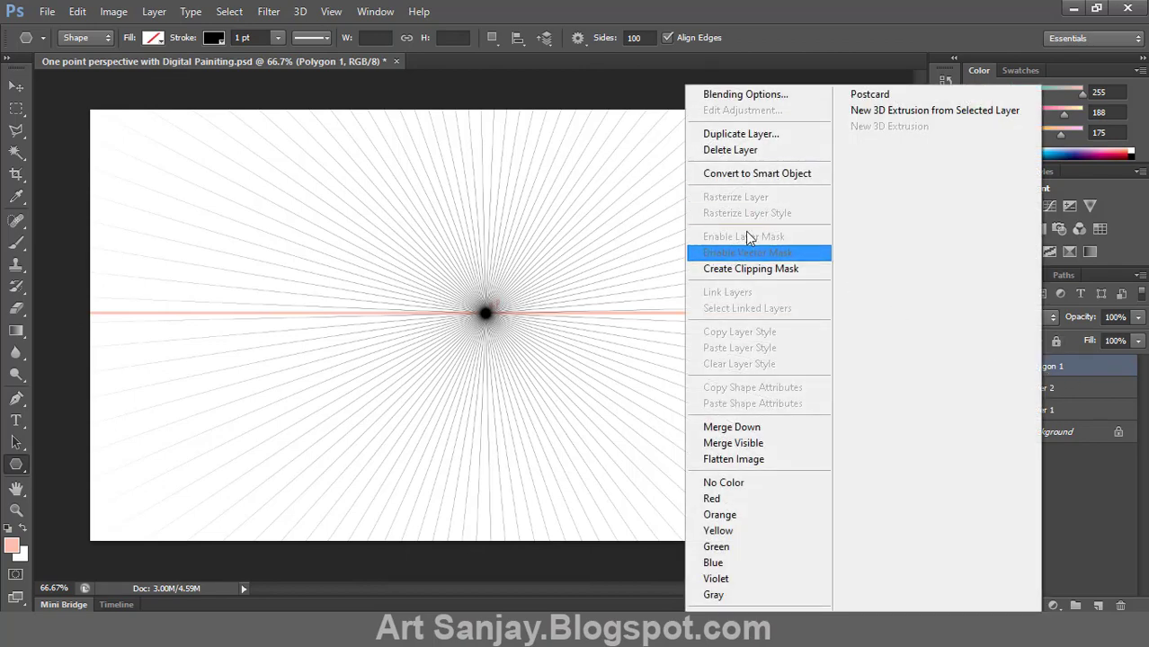
left_click(731, 138)
left_click(726, 191)
key("ctrl+e")
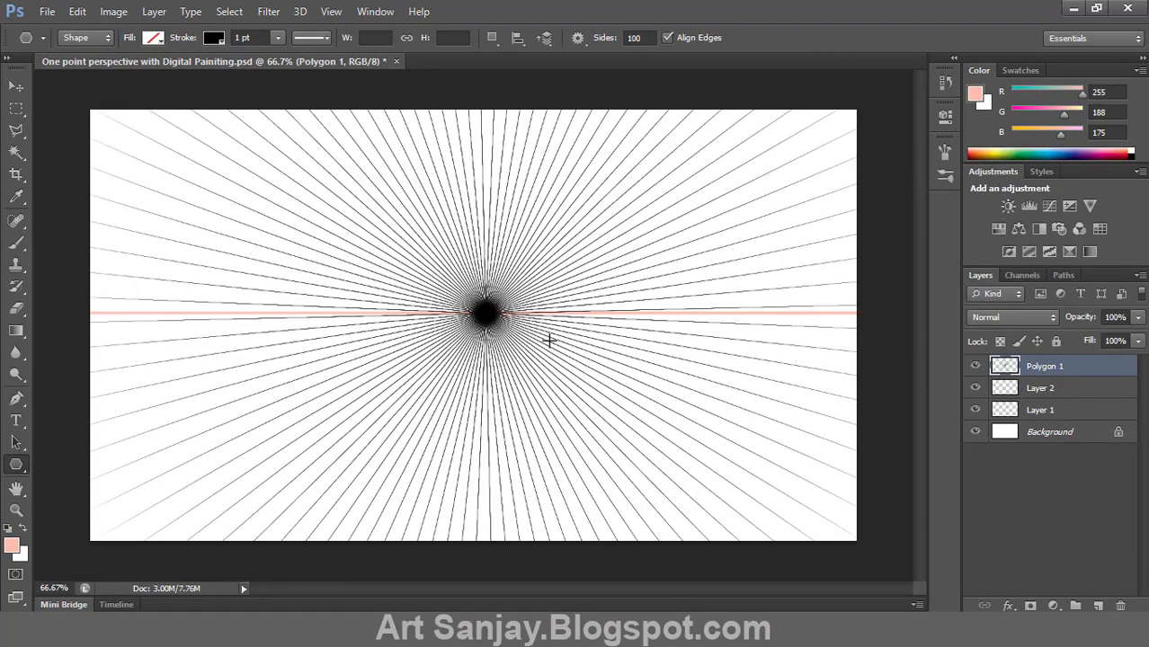
- Lower the fill of the Polygon 1 layer to 67%
key("z")
double_click(492, 304)
right_click(499, 308)
left_click(526, 316)
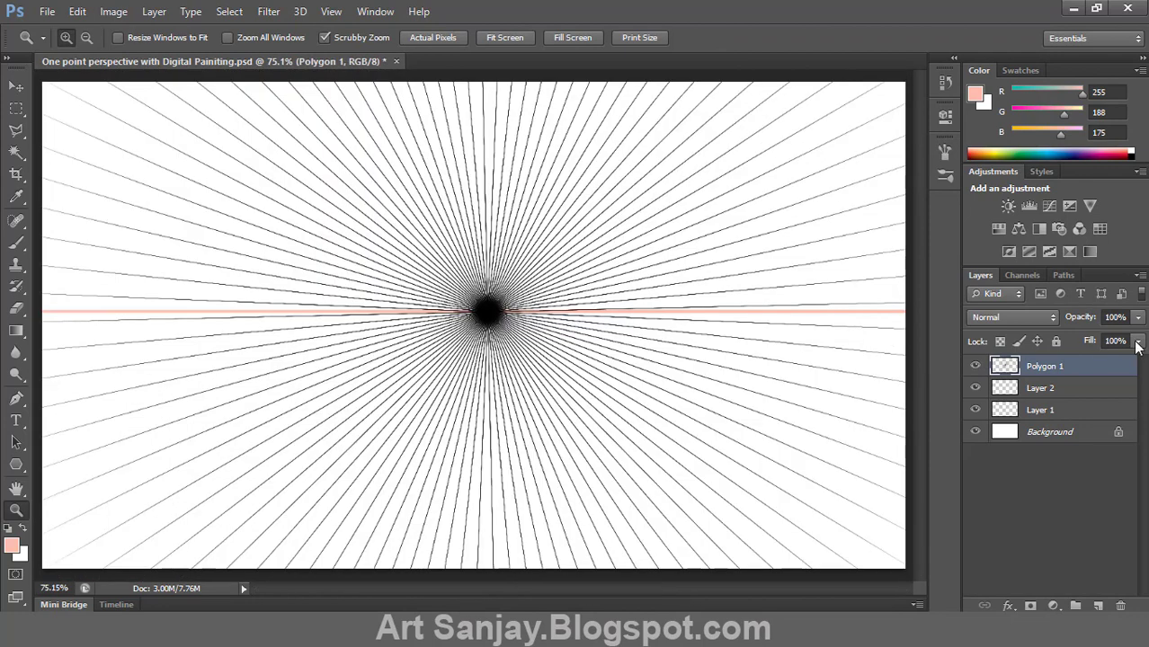
left_click(1138, 341)
left_click_drag(1138, 358, 1099, 359)
left_click_drag(533, 324, 705, 360)
left_click(1138, 341)
left_click_drag(1105, 360, 1117, 364)
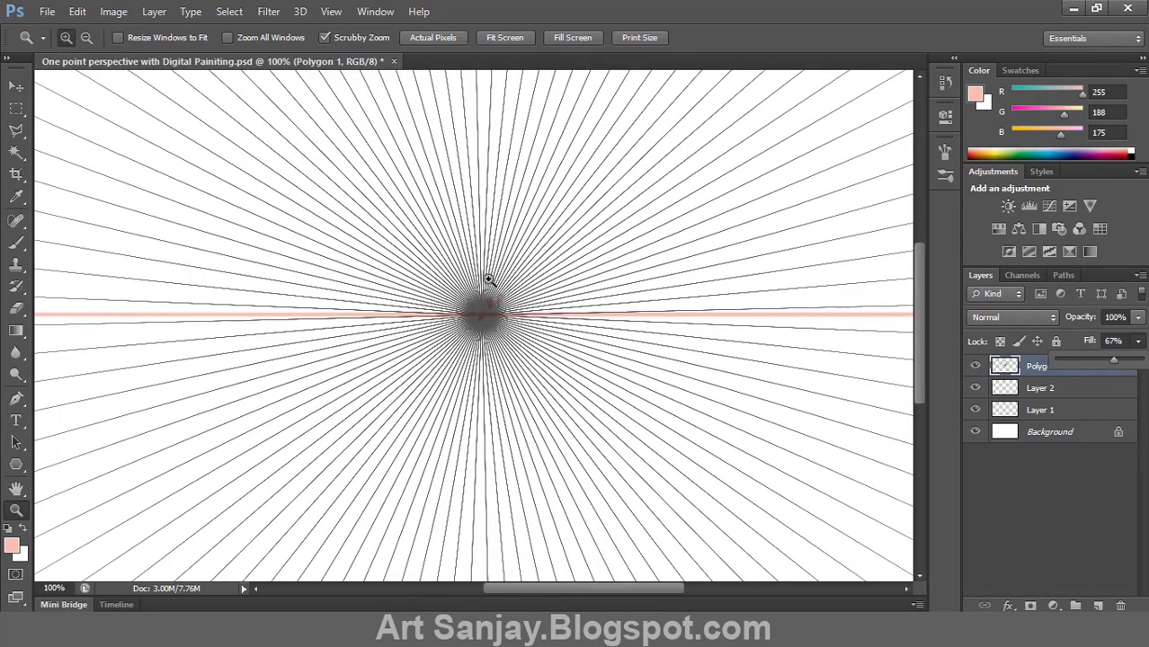
- Move the ray pattern slightly left along the horizon line
key("ctrl+minus")
key("ctrl+minus")
key("ctrl+plus")
key("v")
left_click_drag(495, 322, 482, 324)
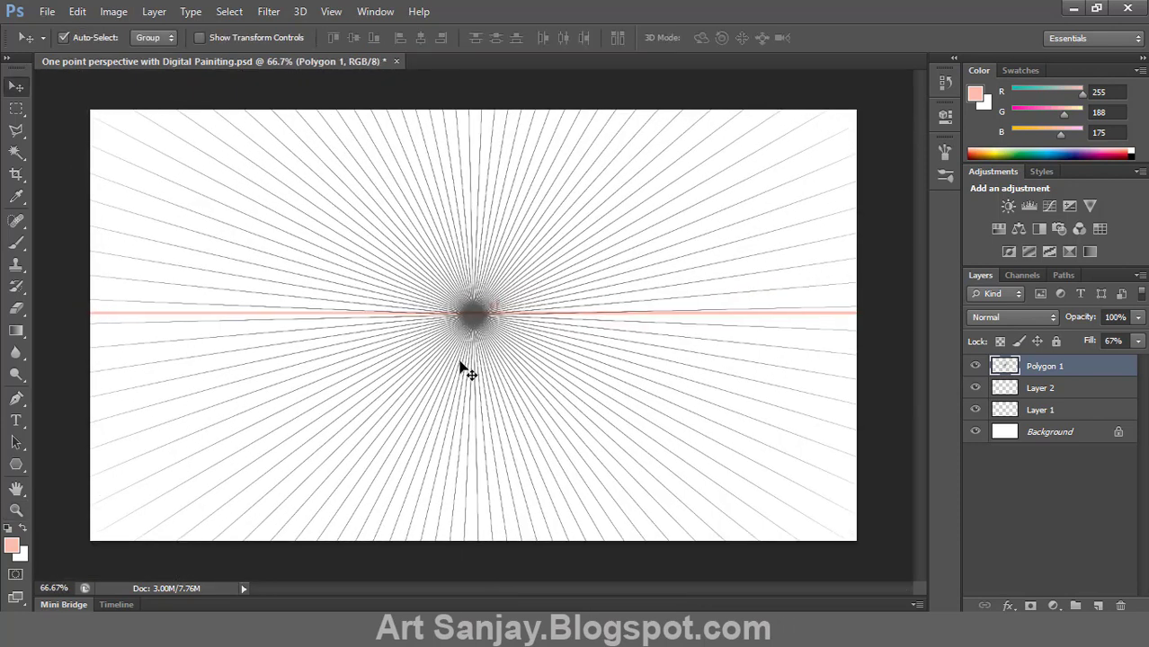
- Merge the ray pattern down into Layer 2 and check the merged layer by toggling its visibility
key("b")
key("ctrl+e")
left_click(976, 366)
left_click(975, 366)
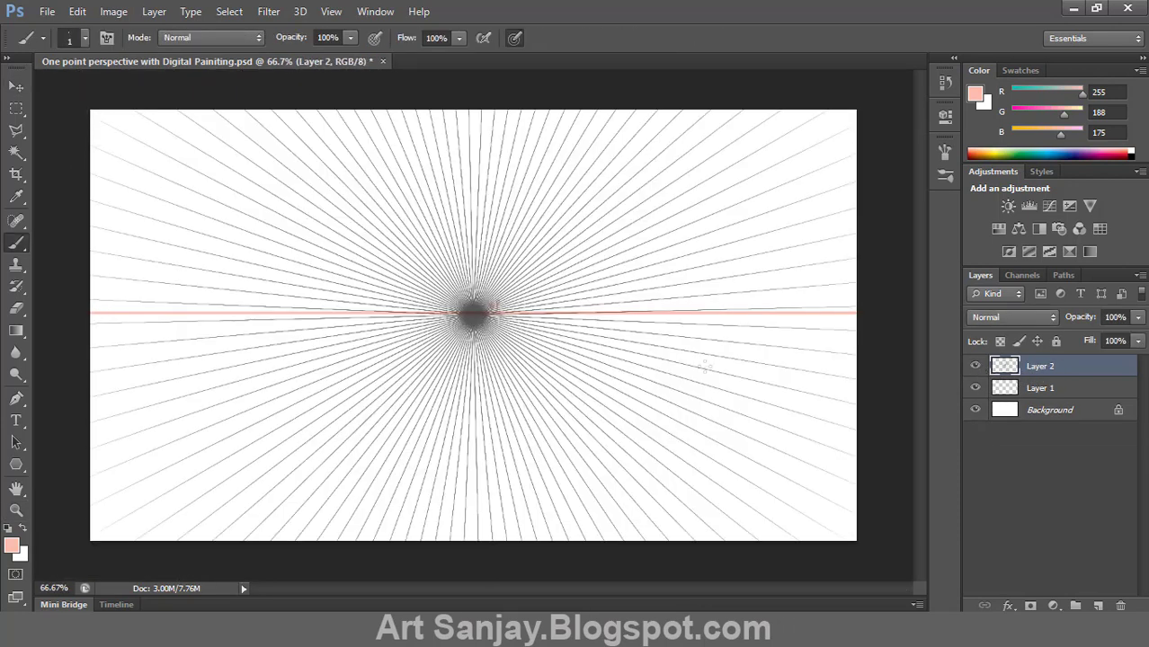
- Set the foreground colour to the brick red bf533d
left_click(13, 543)
left_click(688, 244)
left_click(721, 295)
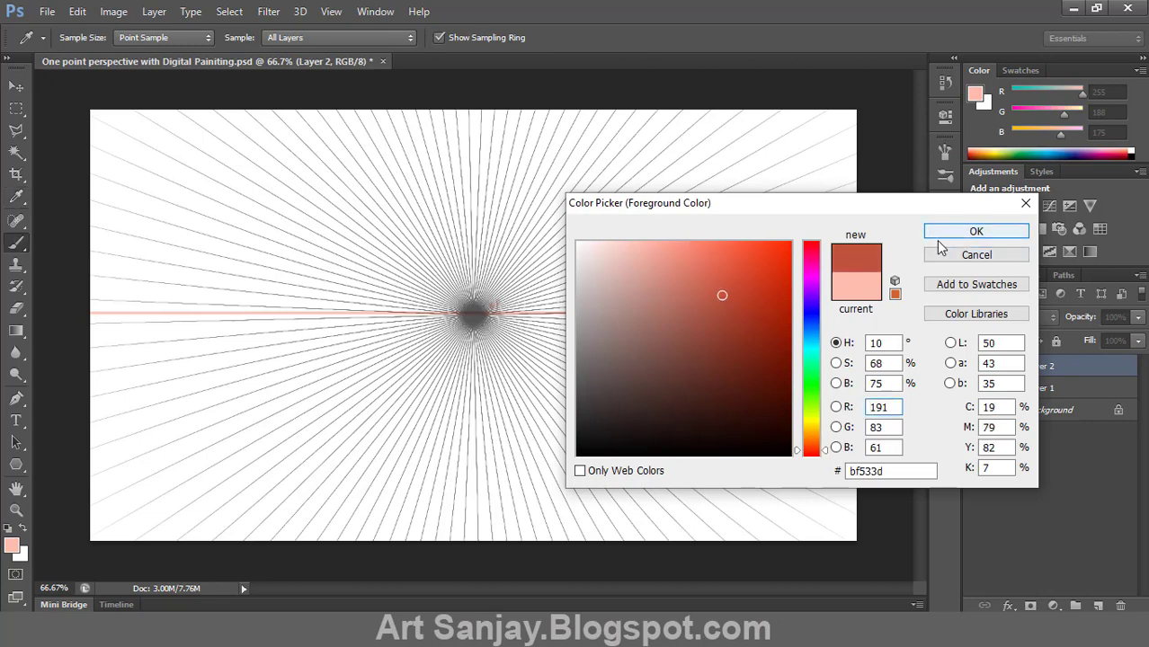
left_click(976, 226)
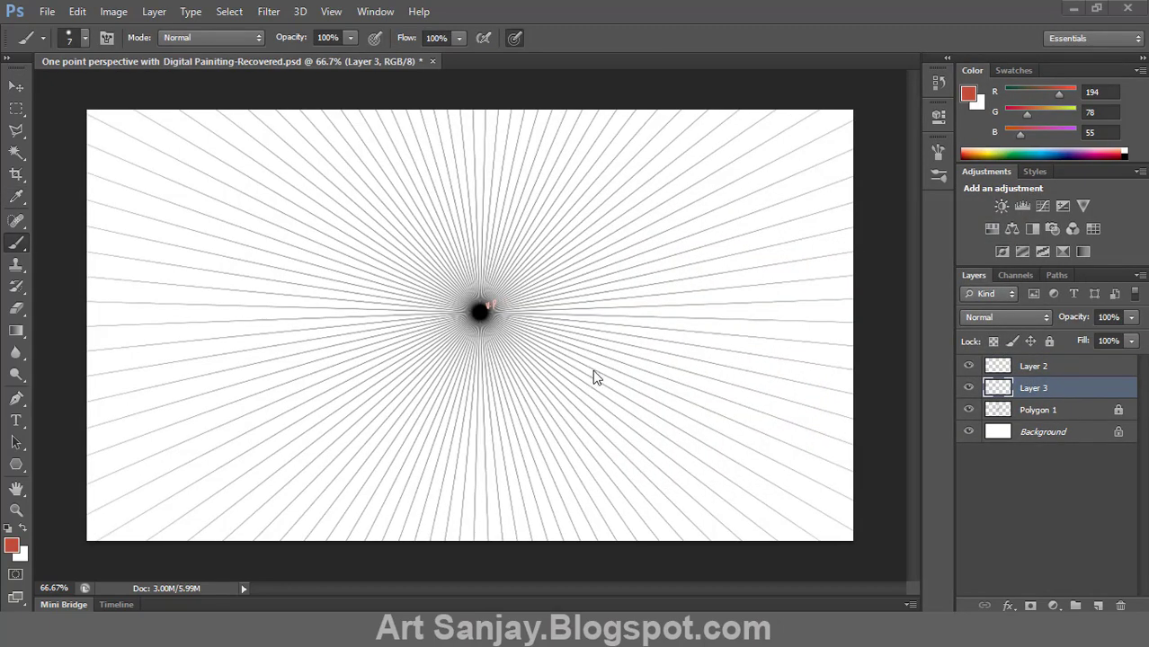
- Sketch a two-part box in red on Layer 3, below and to the right of the vanishing point, following the perspective rays
left_click_drag(622, 437, 756, 434)
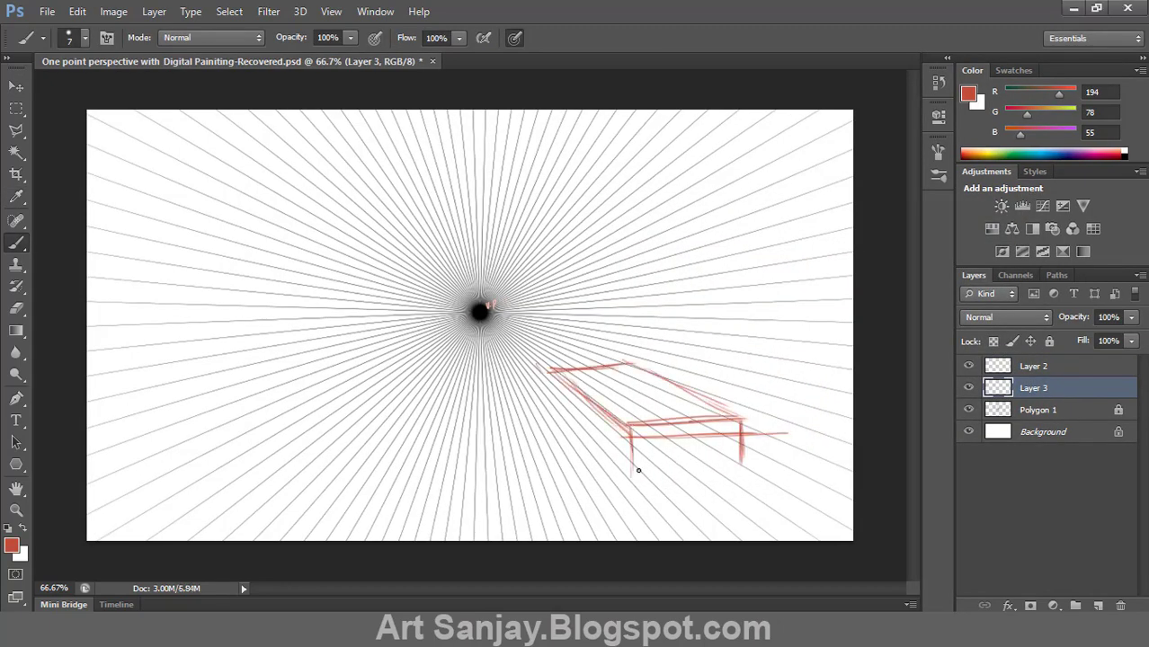
left_click_drag(639, 470, 759, 458)
left_click_drag(666, 459, 802, 456)
left_click_drag(688, 462, 800, 459)
left_click_drag(648, 429, 736, 429)
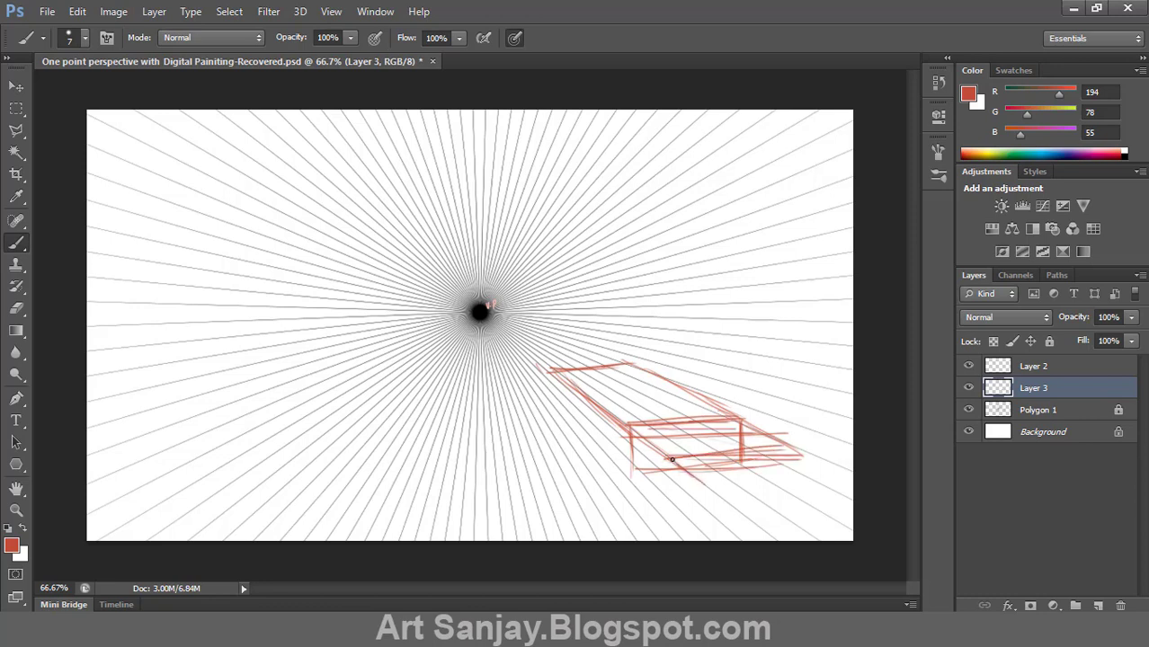
left_click_drag(672, 459, 793, 461)
left_click_drag(802, 455, 802, 490)
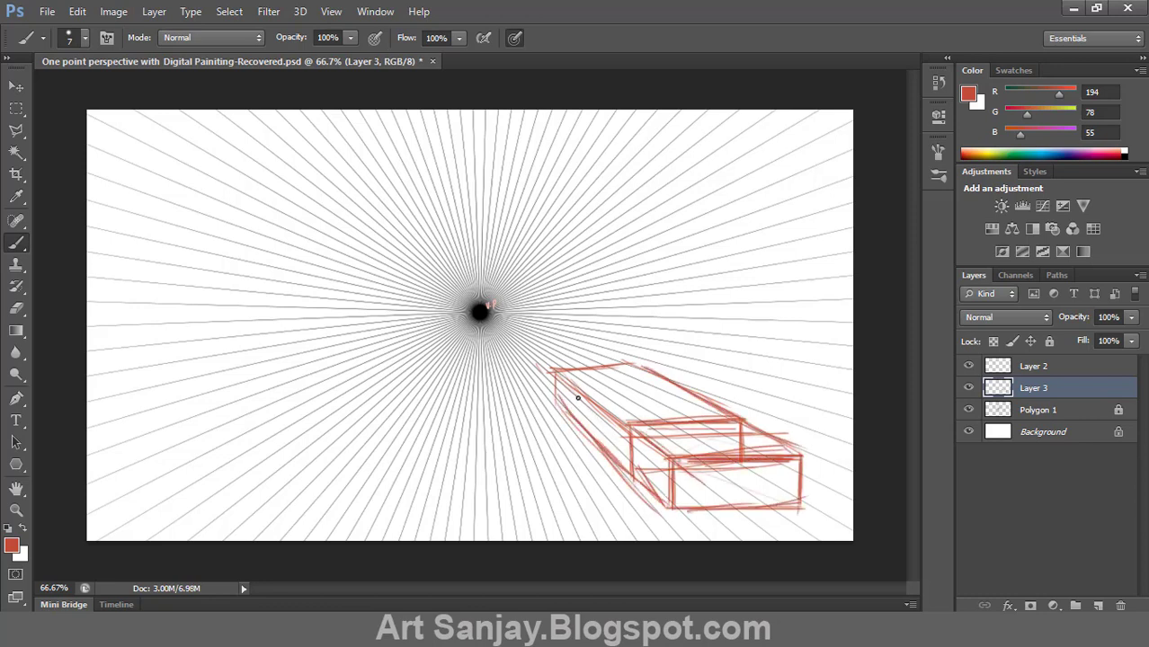
- Sketch red construction lines from the vanishing point along the edges of the box
left_click_drag(518, 335, 849, 469)
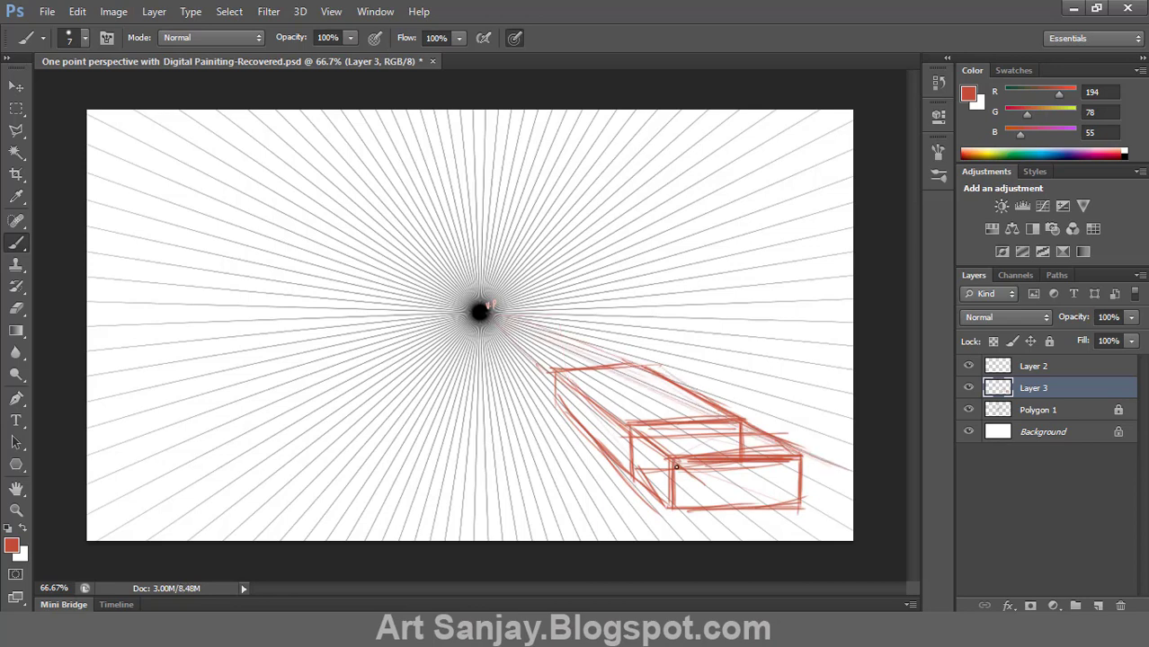
left_click_drag(492, 324, 644, 476)
left_click_drag(496, 319, 797, 454)
left_click_drag(665, 396, 709, 414)
- Erase the stray lines along the box's upper right edge and redraw that edge toward the vanishing point
key("e")
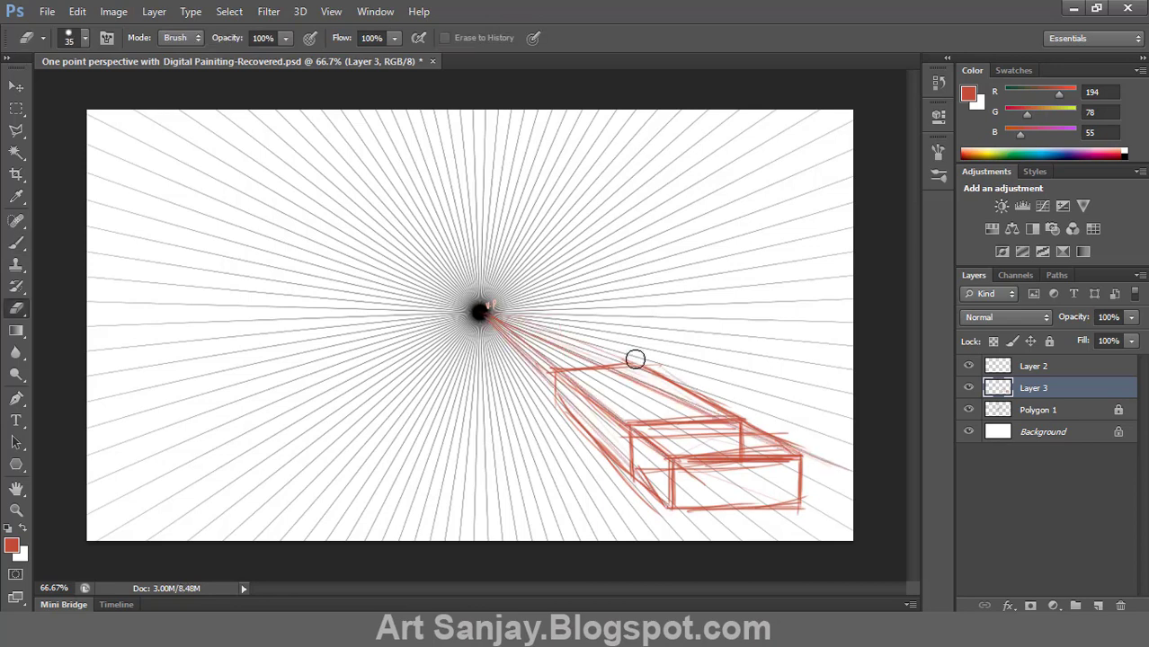
mouse_move(636, 358)
left_mouse_down()
mouse_move(745, 412)
mouse_move(722, 412)
left_mouse_up()
key("b")
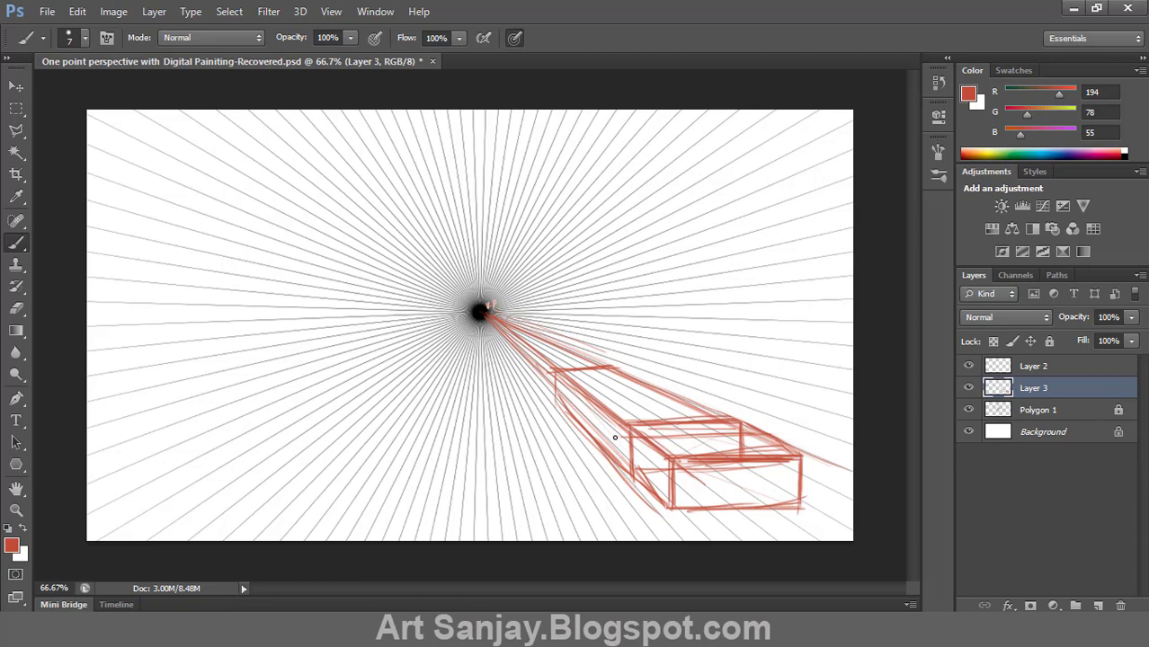
- On Layer 2, draw a red horizon line with handwritten labels "HL" and "Vanishing point", and lock the layer
left_click(969, 367)
key("alt+bracketright")
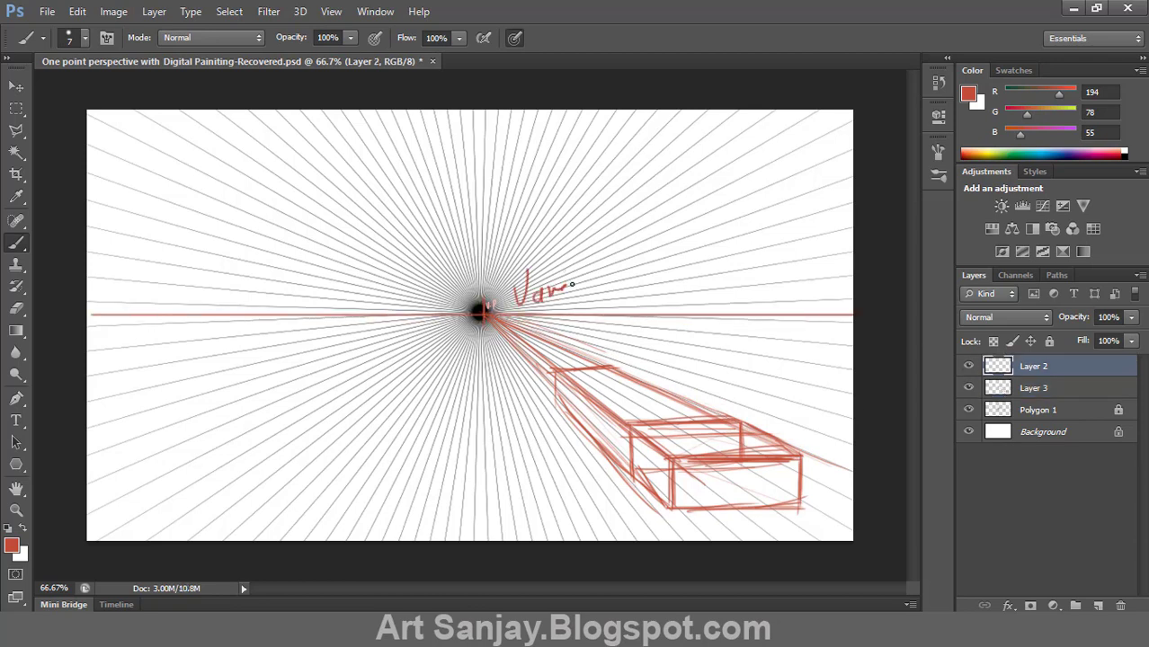
left_click_drag(179, 288, 179, 310)
left_click_drag(192, 288, 190, 308)
left_click_drag(179, 300, 192, 298)
left_click_drag(204, 288, 212, 304)
left_click(1049, 341)
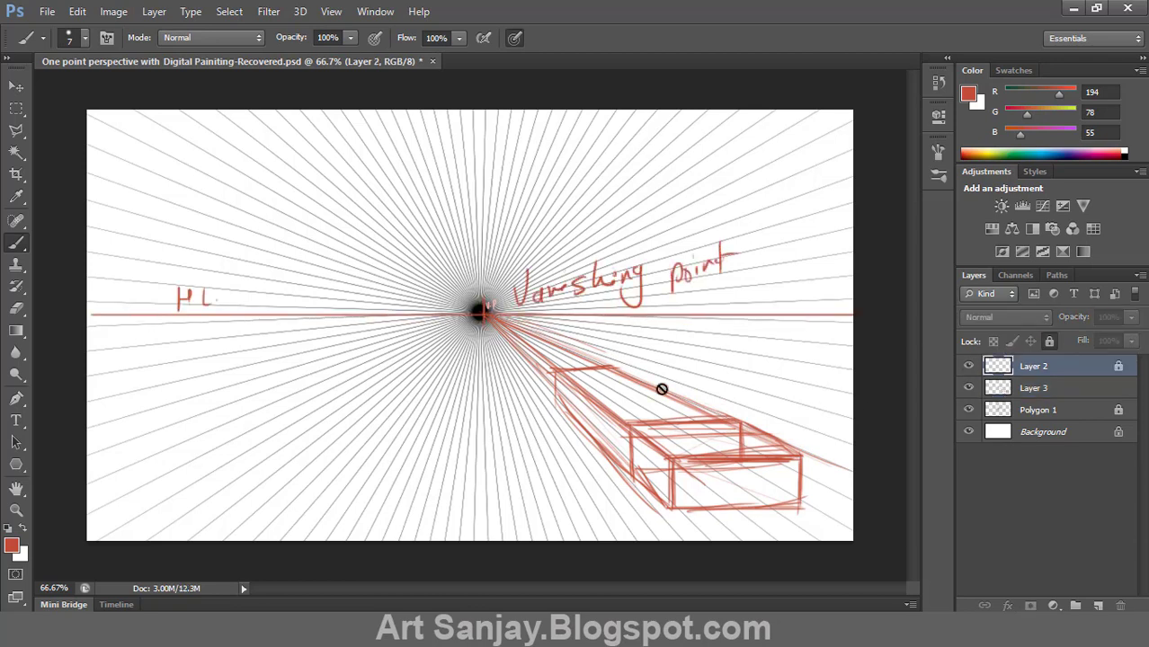
- Add a new layer above Layer 3 and sketch more red perspective boxes, below the vanishing point and in the upper left
left_click(1044, 390)
key("ctrl+shift+alt+n")
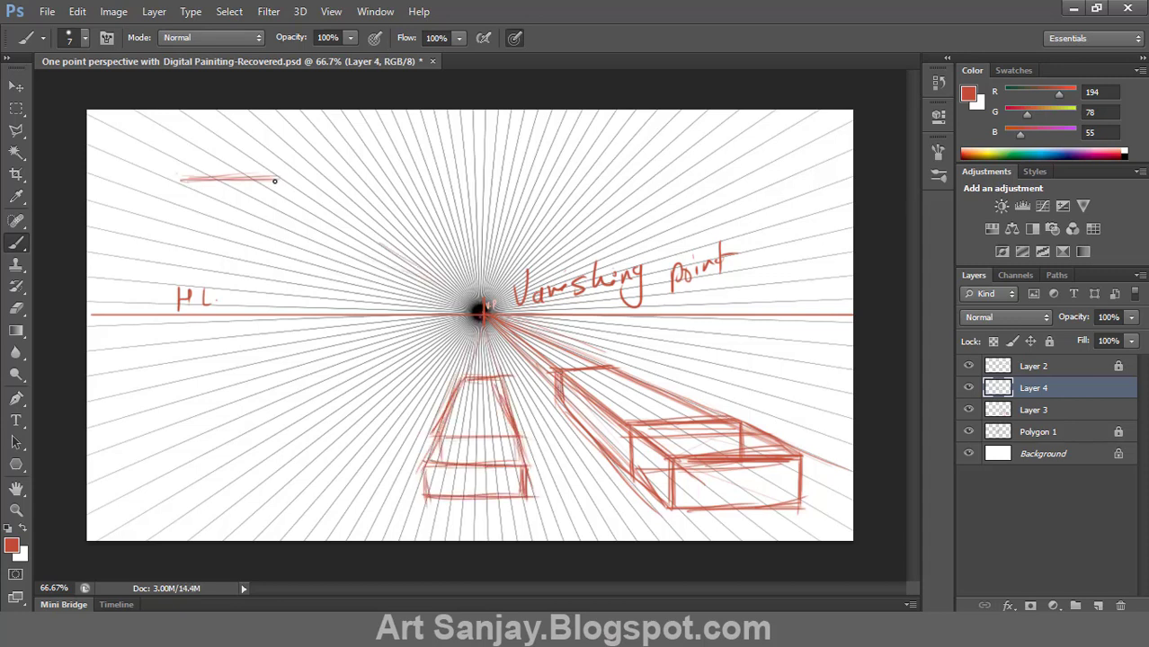
left_click_drag(185, 180, 464, 306)
left_click_drag(267, 227, 316, 225)
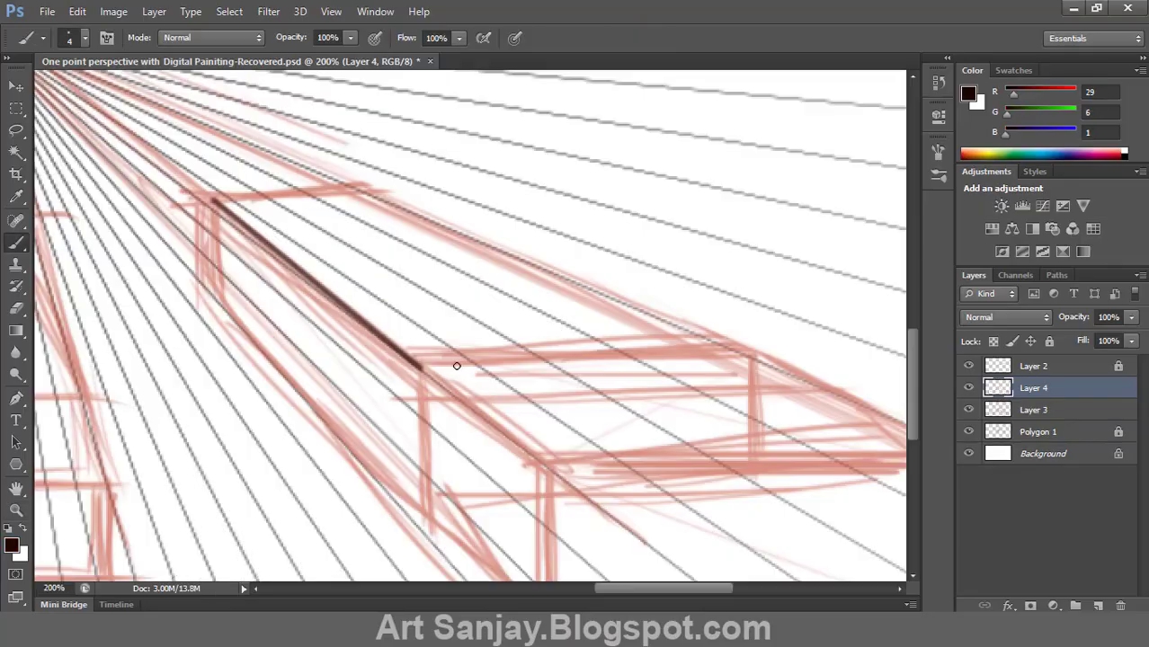
- Ink the top face and left side of the lower right box's rear section on Layer 4 with straight dark lines
left_click_drag(420, 367, 789, 367)
left_click_drag(213, 198, 382, 197)
left_click(786, 366, "shift")
left_click_drag(421, 367, 405, 219)
left_click_drag(406, 220, 408, 361)
key("ctrl+z")
left_click_drag(185, 129, 260, 224)
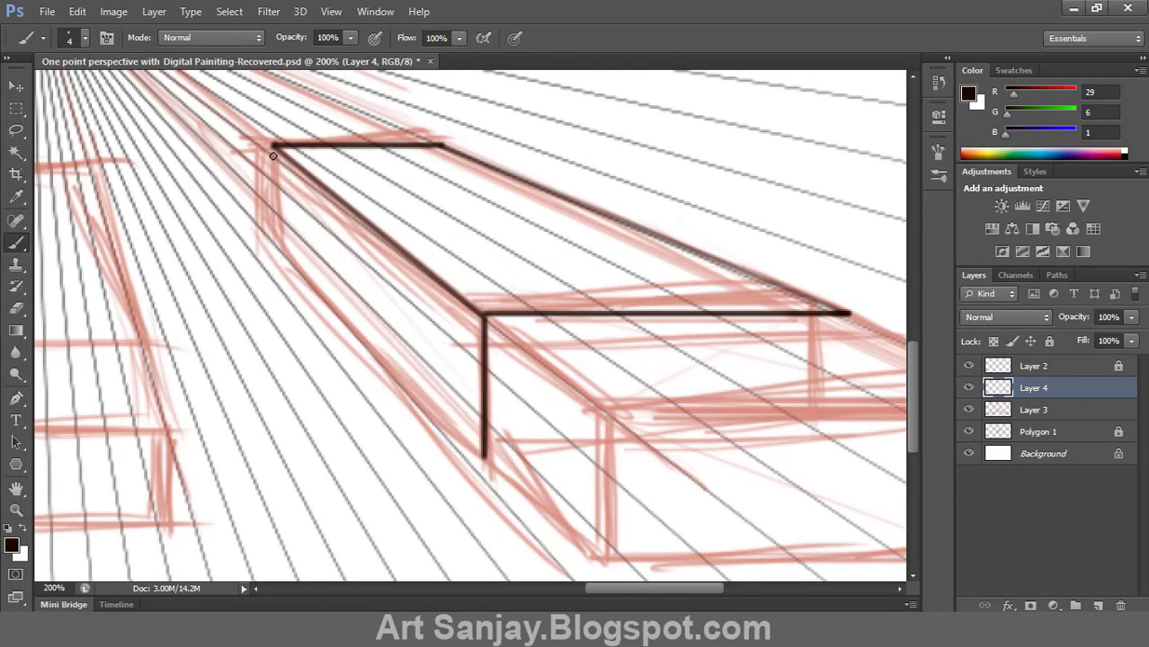
left_click_drag(275, 146, 274, 239)
left_click(483, 457, "shift")
- Ink the left, front and right edges of the front section's top face with straight dark lines
mouse_move(615, 420)
left_mouse_down()
mouse_move(481, 325)
mouse_move(614, 318)
left_mouse_up()
left_click(476, 317)
left_click(352, 220, "shift")
left_click(475, 317)
left_click(861, 304, "shift")
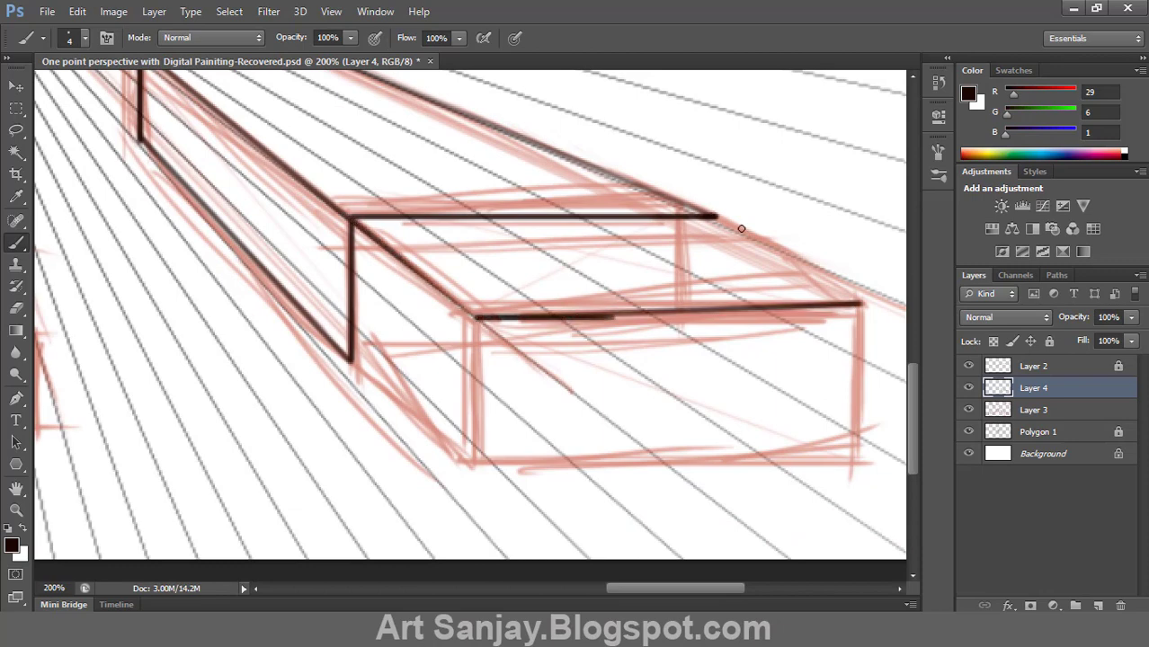
left_click(717, 215)
left_click(886, 297, "shift")
- Ink the front face of the box and the lower left edge joining it to the rear section
mouse_move(836, 304)
left_mouse_down()
mouse_move(893, 303)
mouse_move(545, 286)
left_mouse_up()
left_click_drag(548, 277, 548, 435)
left_click_drag(544, 421, 821, 375)
left_click_drag(407, 249, 408, 403)
key("ctrl+z")
left_click_drag(407, 402, 706, 390)
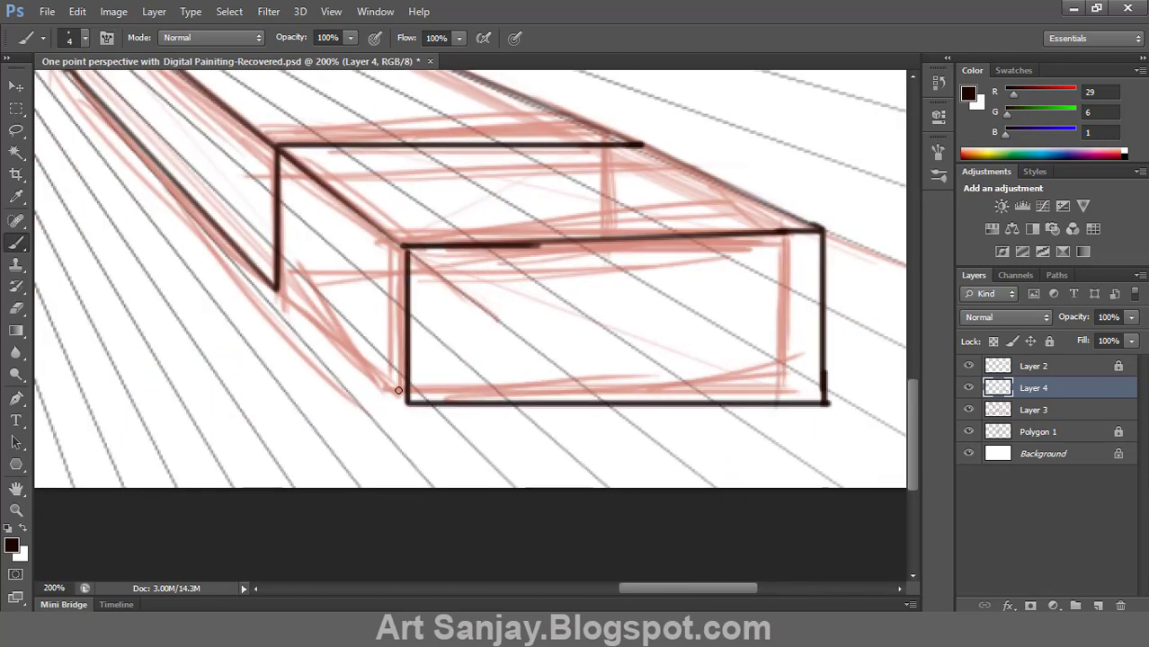
left_click_drag(407, 402, 278, 289)
mouse_move(637, 149)
left_mouse_down()
mouse_move(675, 343)
mouse_move(856, 421)
left_mouse_up()
left_click_drag(682, 338, 683, 425)
left_click_drag(223, 352, 494, 281)
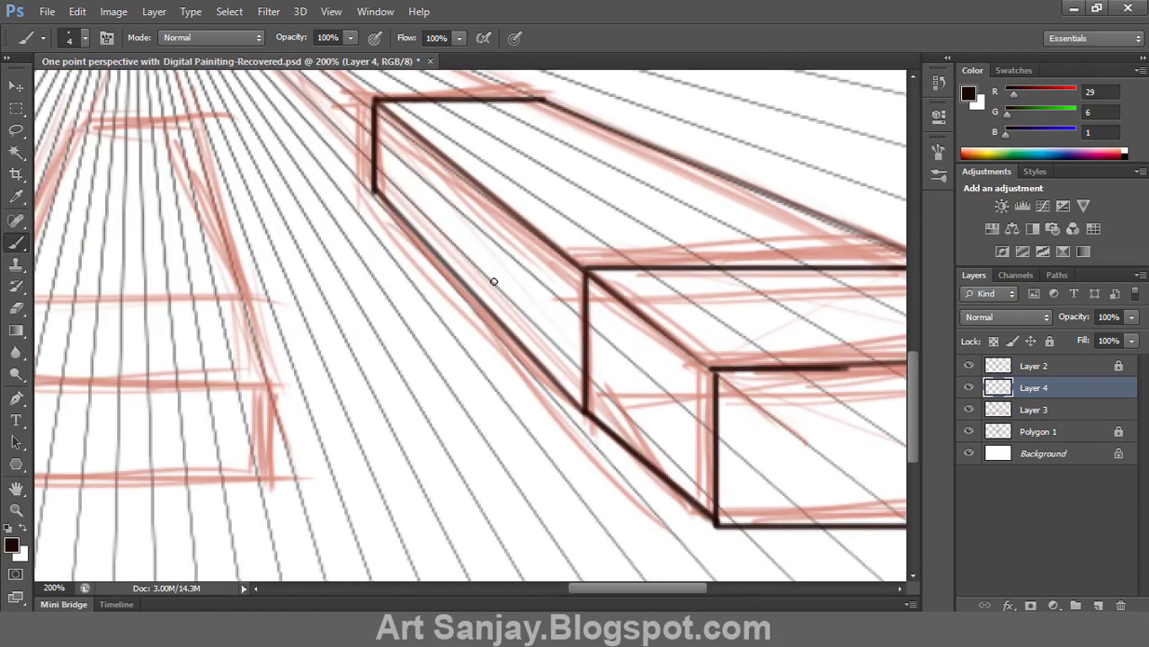
- Compare the inked box with the red sketch by toggling the visibility of Layer 3 and Layer 4
key("z")
double_click(494, 281, "alt")
left_click(969, 410)
double_click(744, 479)
double_click(743, 480, "alt")
left_click(968, 411)
left_click(493, 430)
left_click(969, 388)
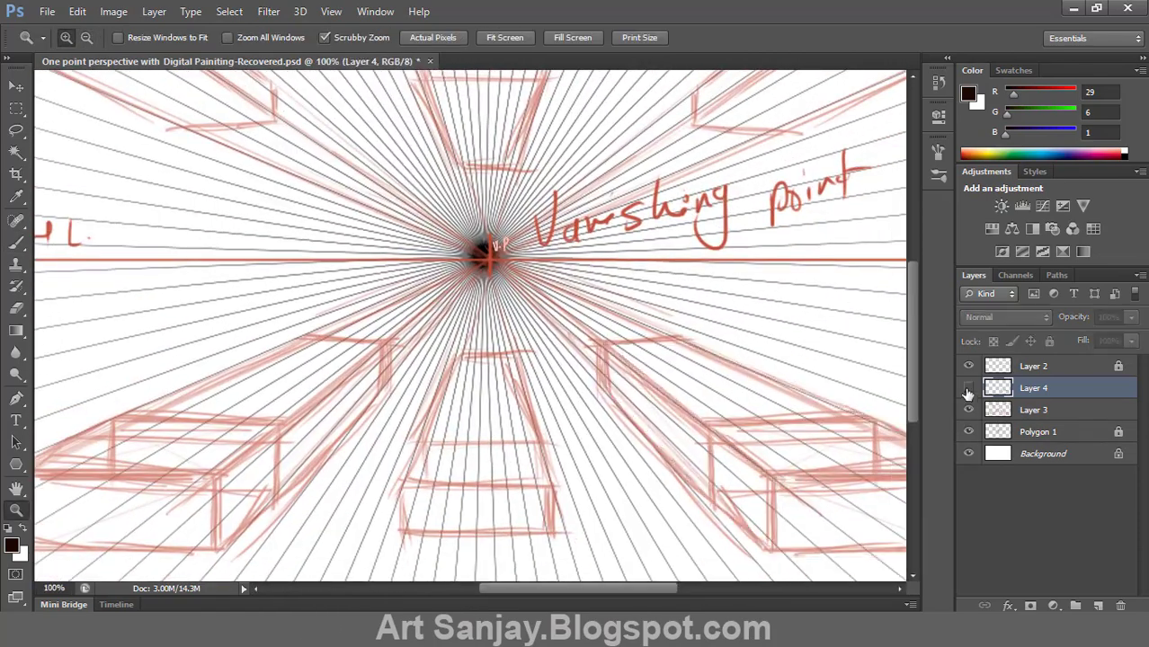
- Show Layer 4 and ink an inset panel outline on the top face of the lower right box's rear section
left_click(969, 388)
left_click(726, 380)
left_click_drag(725, 380, 457, 299)
key("b")
mouse_move(256, 243)
left_mouse_down()
mouse_move(380, 241)
mouse_move(679, 365)
mouse_move(446, 367)
left_mouse_up()
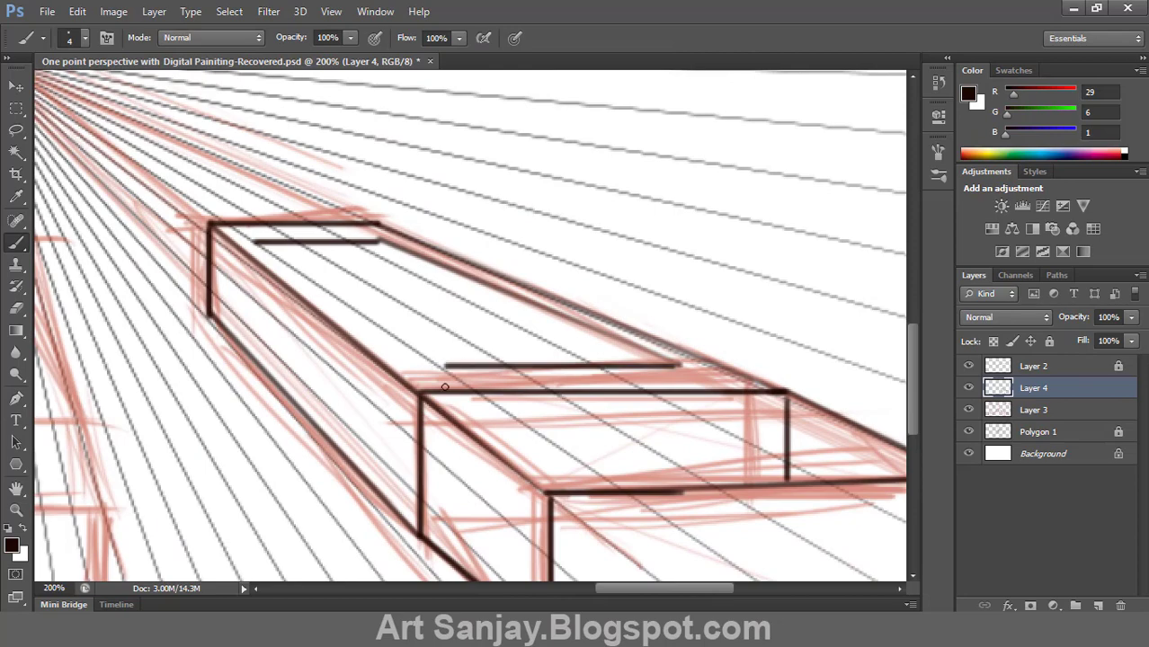
left_click(426, 366, "shift")
left_click(254, 242, "shift")
- Ink an inset panel outline on the left side of the lower right box's rear section
left_click(238, 269)
left_click(402, 402, "shift")
left_click(402, 503, "shift")
left_click(239, 269, "shift")
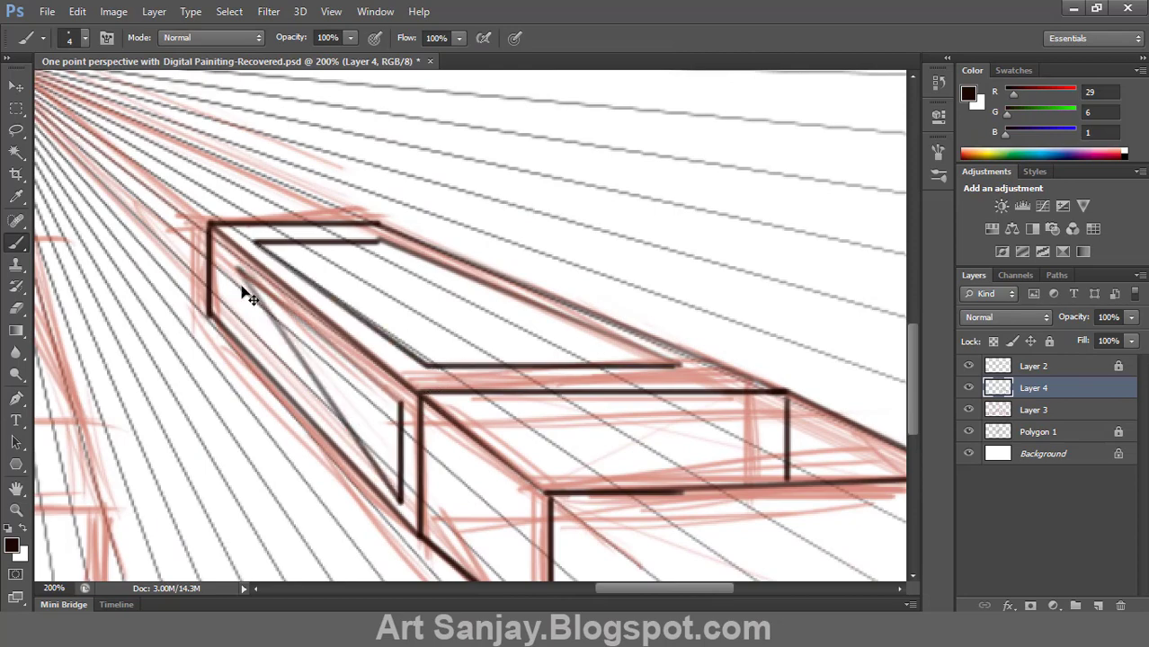
key("ctrl+z")
left_click(238, 321, "shift")
left_click(401, 504, "shift")
- Examine the inked box without the red sketch and grid by temporarily hiding Layer 3 and Polygon 1
left_click(968, 410)
left_click(969, 432)
key("z")
left_click(790, 467, "alt")
left_click(735, 499)
left_click_drag(735, 499, 547, 405)
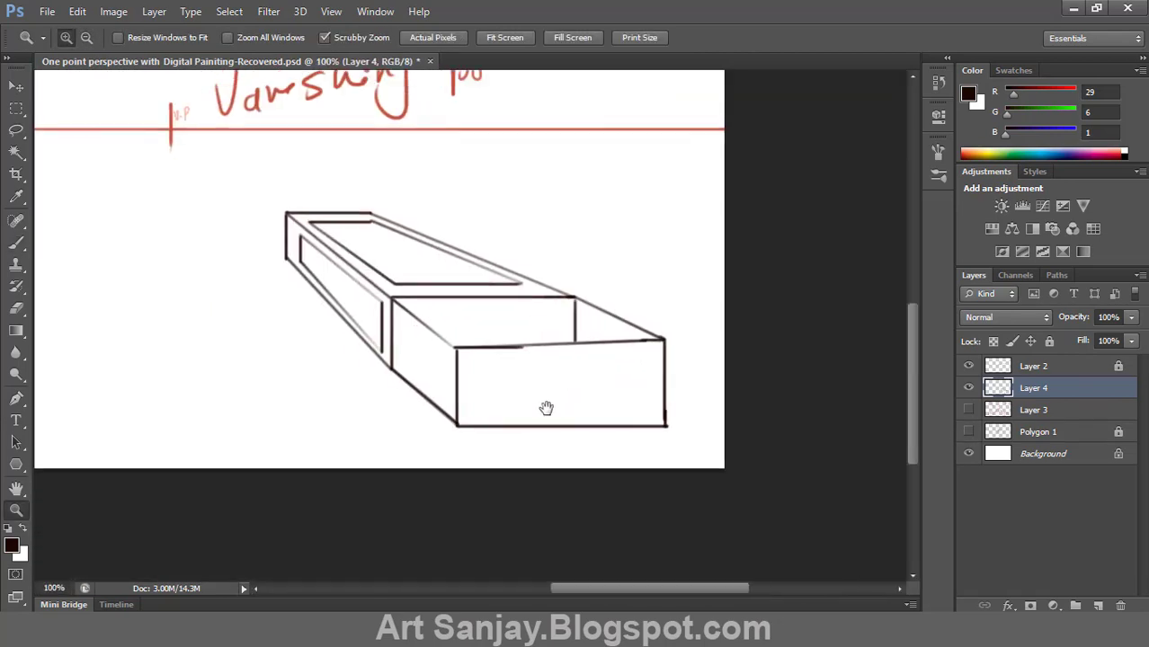
left_click(547, 405, "alt")
left_click(968, 431)
left_click(969, 410)
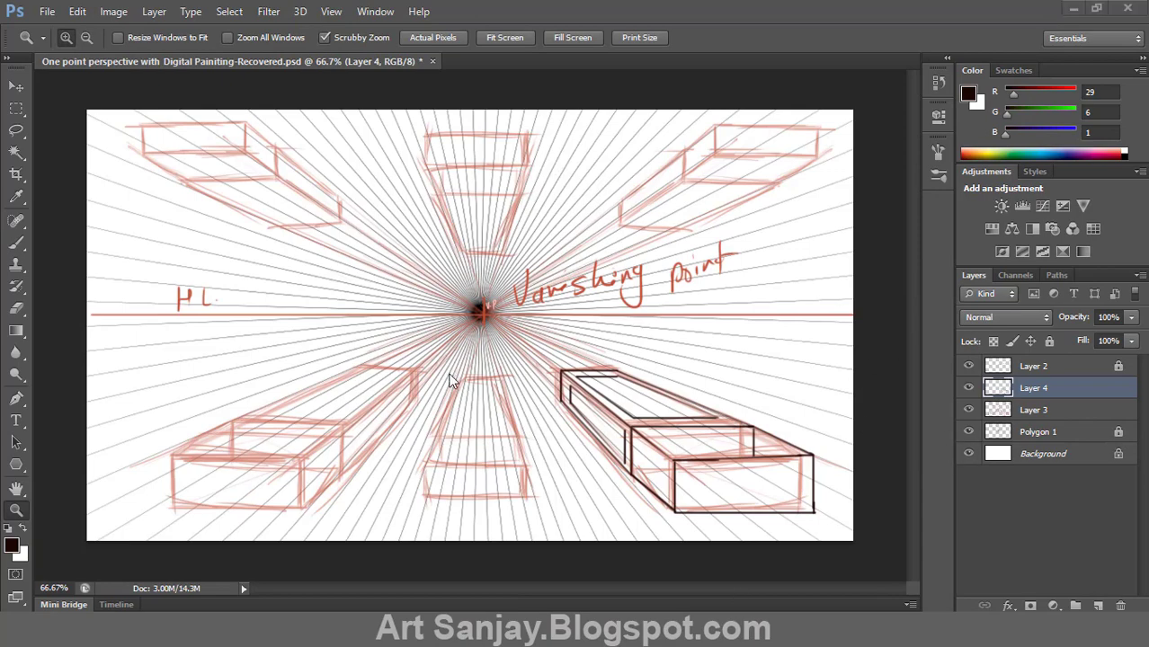
- Lock Layer 4 and, on a new layer above it, ink the underside of the upper left box's rear section
left_click(1049, 342)
left_click(1098, 606)
left_click(431, 252)
left_click_drag(504, 203, 751, 313)
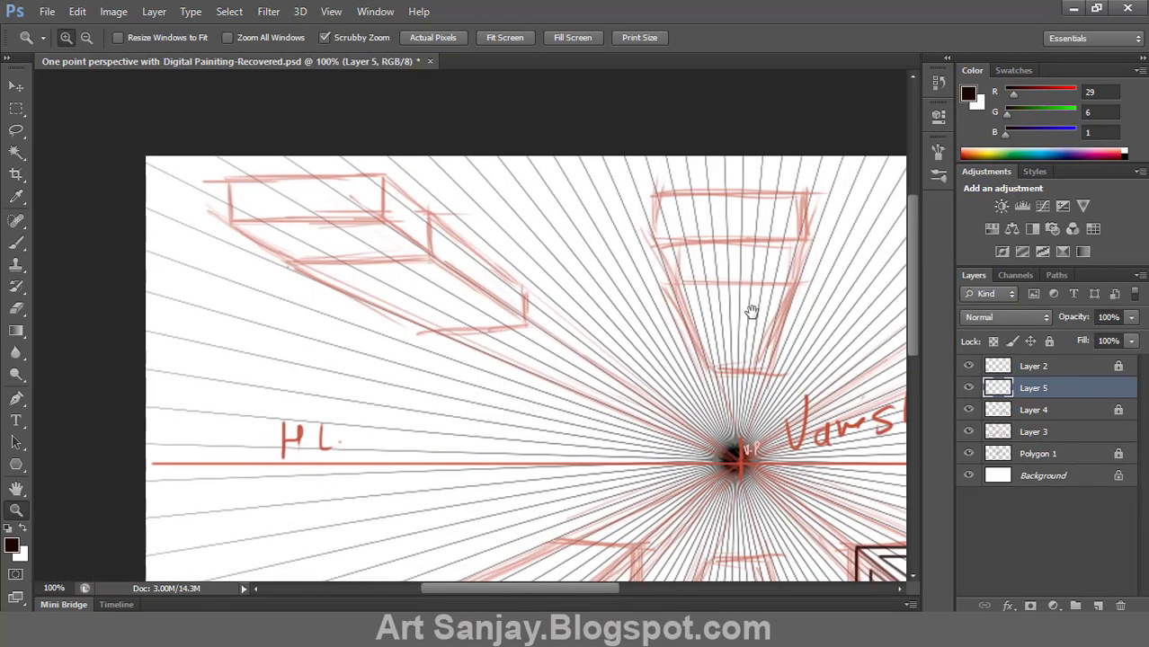
left_click(341, 184)
key("b")
left_click(705, 459)
left_click(521, 330, "shift")
left_click(706, 460)
left_click(475, 460, "shift")
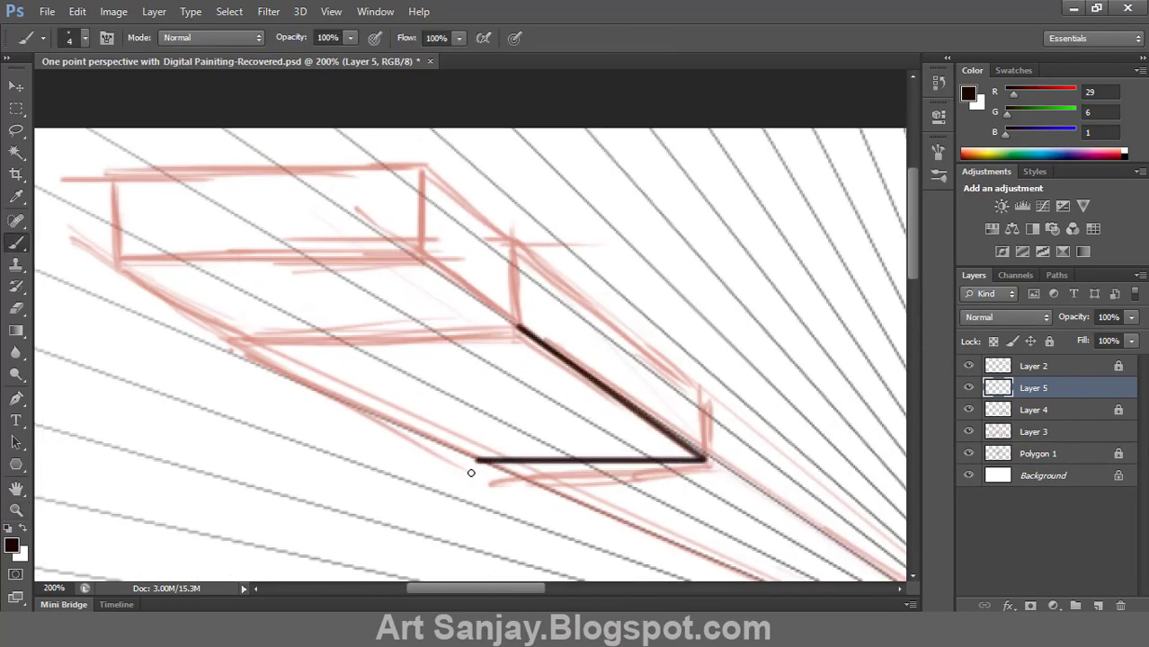
left_click(230, 341, "shift")
- Ink the vertical edge where the upper left box's sections meet and the lower edge running forward to the front face
key("e")
mouse_move(230, 341)
left_mouse_down()
mouse_move(534, 341)
mouse_move(534, 259)
left_mouse_up()
left_click(516, 319)
key("b")
left_click(533, 339)
left_click(423, 261, "shift")
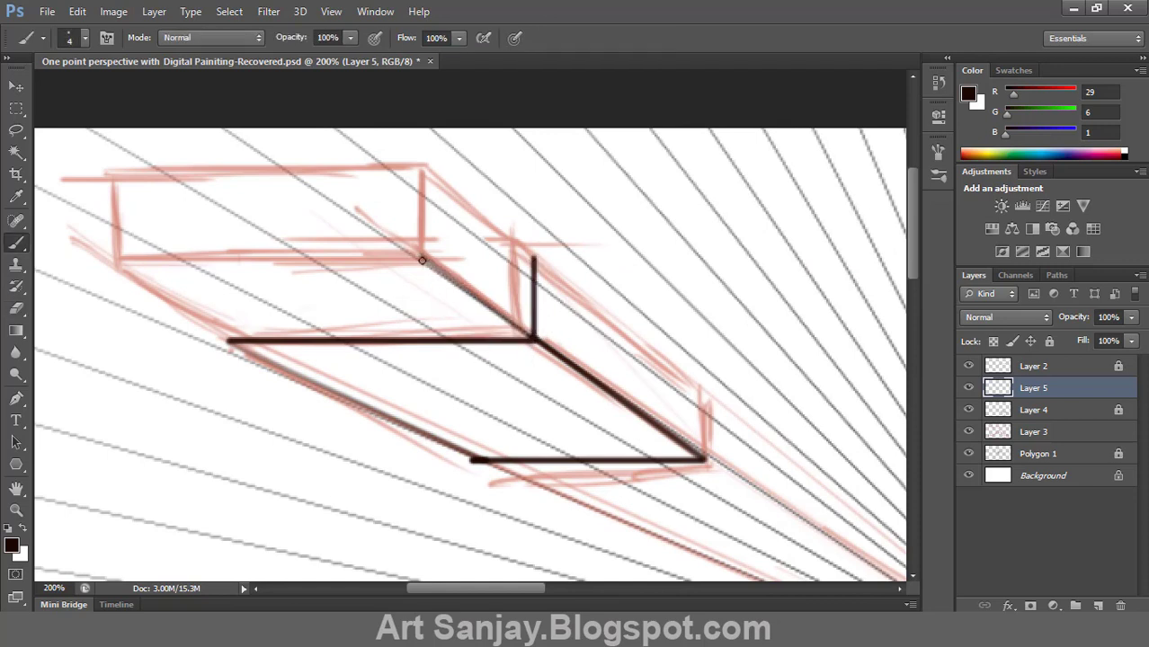
- Ink the bottom, right and top edges of the upper left box's front face
mouse_move(422, 261)
left_mouse_down()
mouse_move(420, 167)
mouse_move(422, 256)
mouse_move(97, 259)
left_mouse_up()
left_click(421, 257, "shift")
left_click(229, 340)
left_click(96, 258, "shift")
key("ctrl+z")
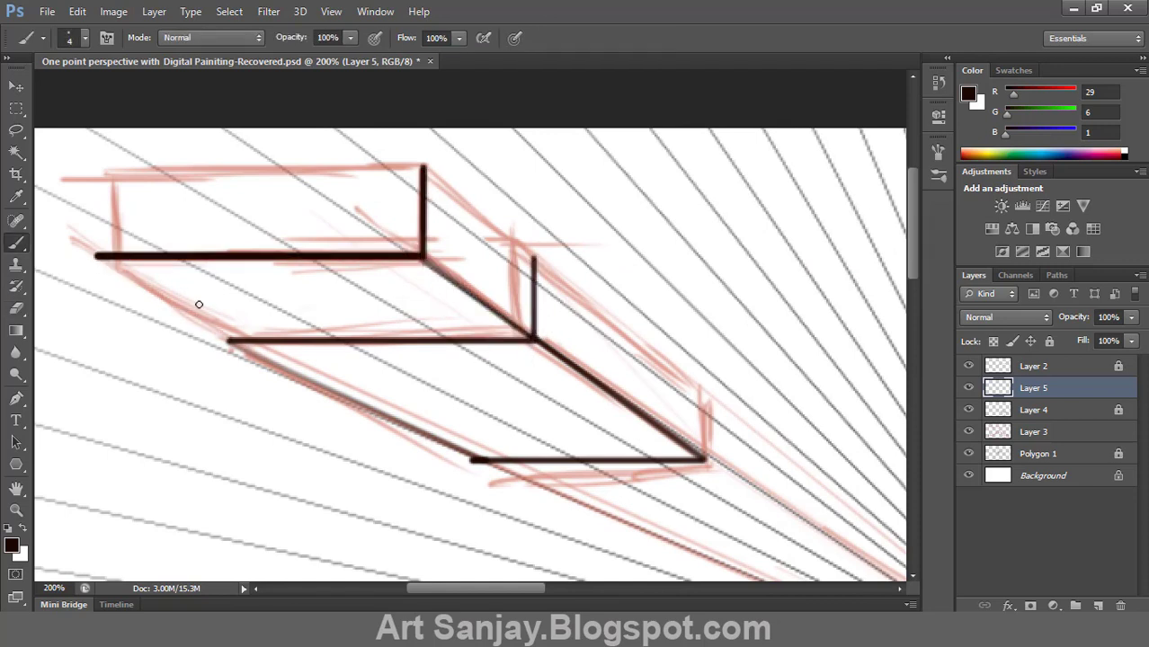
left_click(419, 168)
left_click(79, 167, "shift")
- Ink the front face's left edge and the lower left edge joining it to the rear section
left_click_drag(216, 219, 539, 228)
left_click(551, 348)
left_click(394, 263, "shift")
left_click_drag(393, 264, 420, 266)
mouse_move(394, 264)
left_mouse_down()
mouse_move(394, 172)
mouse_move(312, 241)
left_mouse_up()
left_click(396, 174)
left_click(313, 238)
- Ink the receding upper edge of the upper left box's right side and the short vertical edge at its far end
left_click(714, 440, "shift")
left_click(457, 227)
mouse_move(660, 156)
left_mouse_down()
mouse_move(450, 234)
mouse_move(738, 466)
left_mouse_up()
left_click(737, 466, "shift")
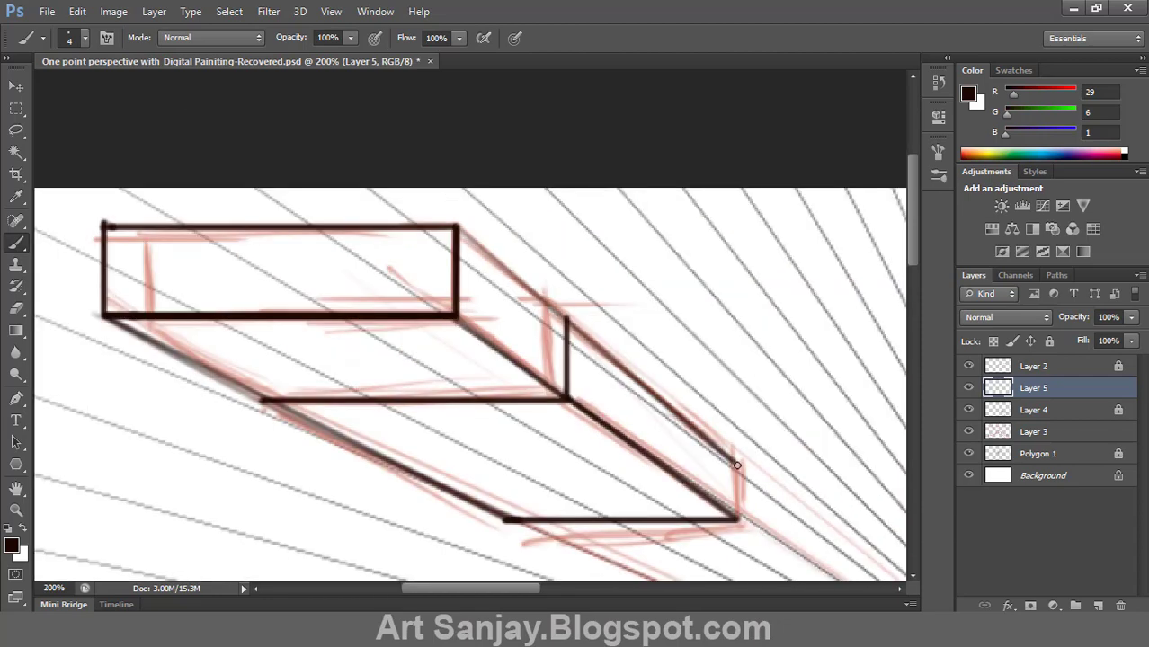
left_click(739, 519, "shift")
- Hide the Polygon 1 grid and compare the inked upper left box with the sketch by toggling Layer 3
key("z")
left_click(446, 405, "alt")
left_click(446, 404, "alt")
left_click(968, 453)
left_click(968, 433)
left_click(969, 432)
left_click(400, 257)
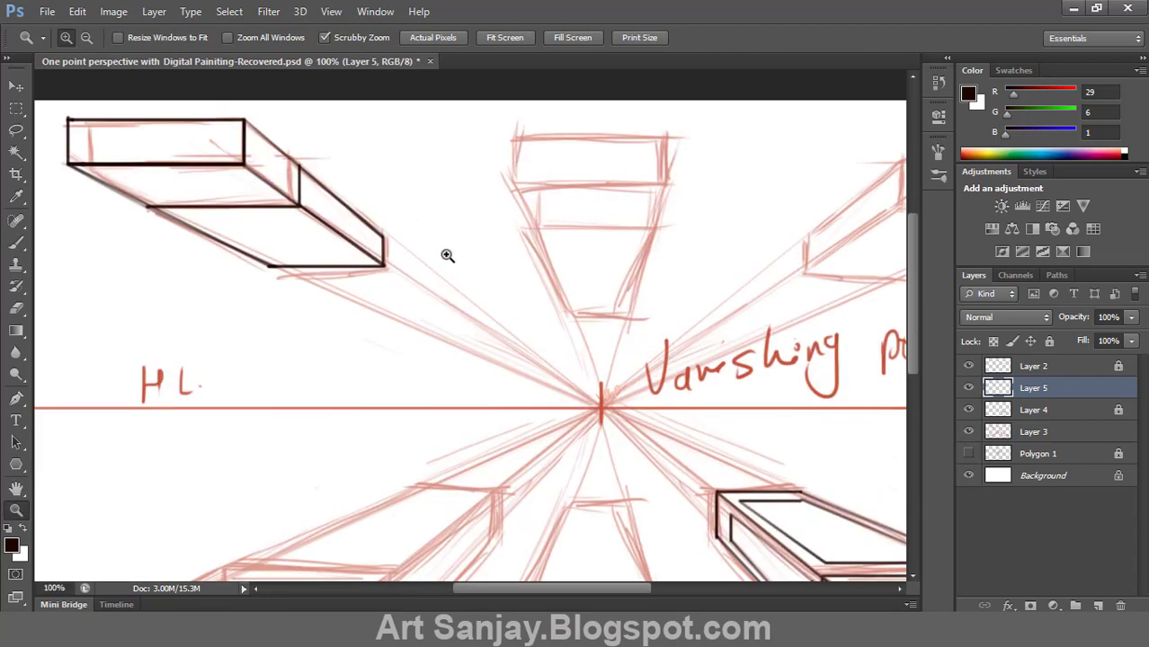
- Ink the rectangular front face of the upper middle box with straight dark lines
key("ctrl+0")
key("ctrl+1")
right_click(467, 269)
left_click(510, 281)
right_click(407, 233)
left_click(509, 247)
left_click(471, 176)
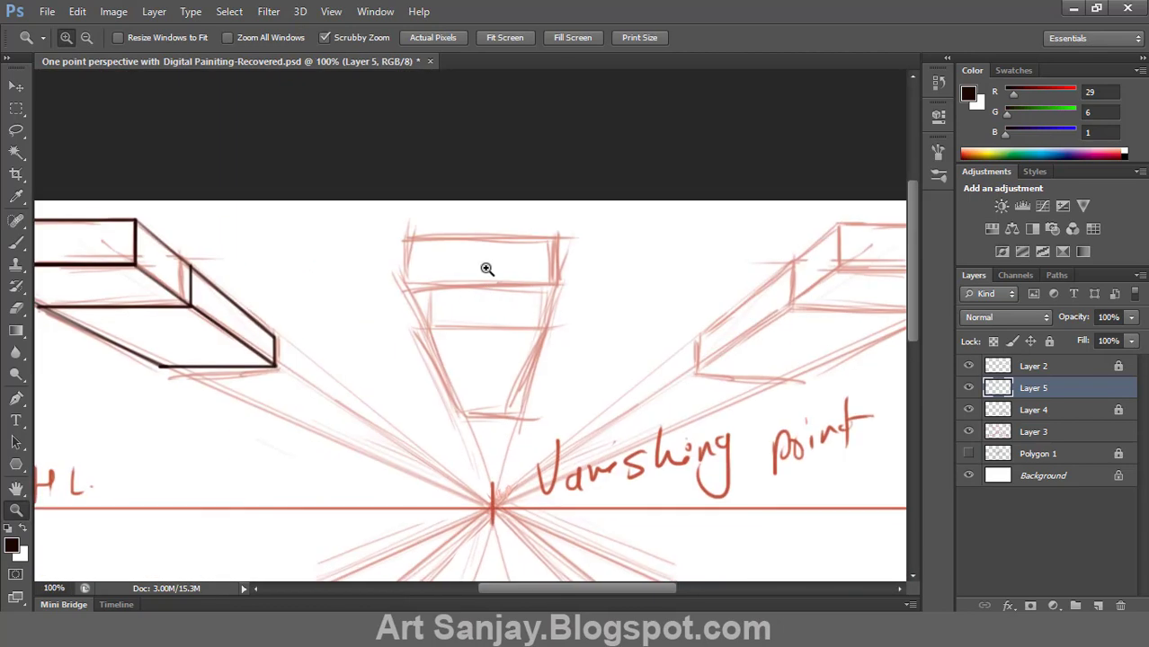
left_click(486, 269)
key("b")
left_click_drag(324, 237, 631, 232)
left_click(326, 149, "shift")
left_click(629, 148, "shift")
left_click(629, 238)
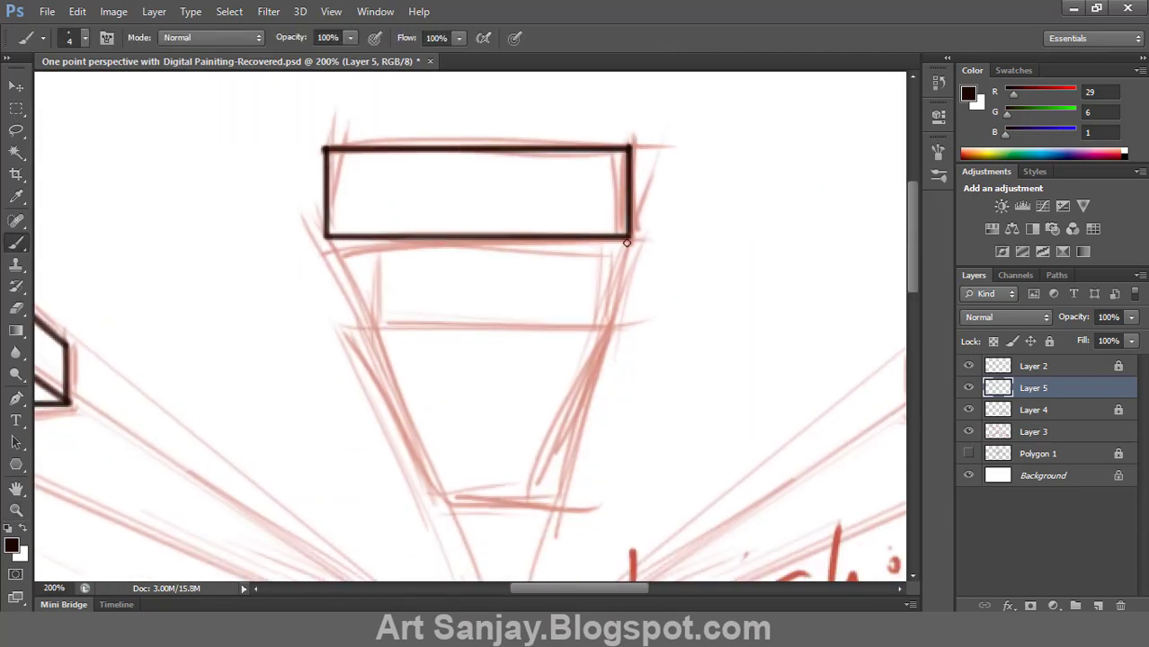
- Ink the tapering underside of the upper middle box, including the horizontal line dividing its front and rear sections
left_click(556, 506, "shift")
left_click(446, 505, "shift")
left_click(326, 237)
left_click(445, 506, "shift")
left_click(369, 327)
left_click(598, 327, "shift")
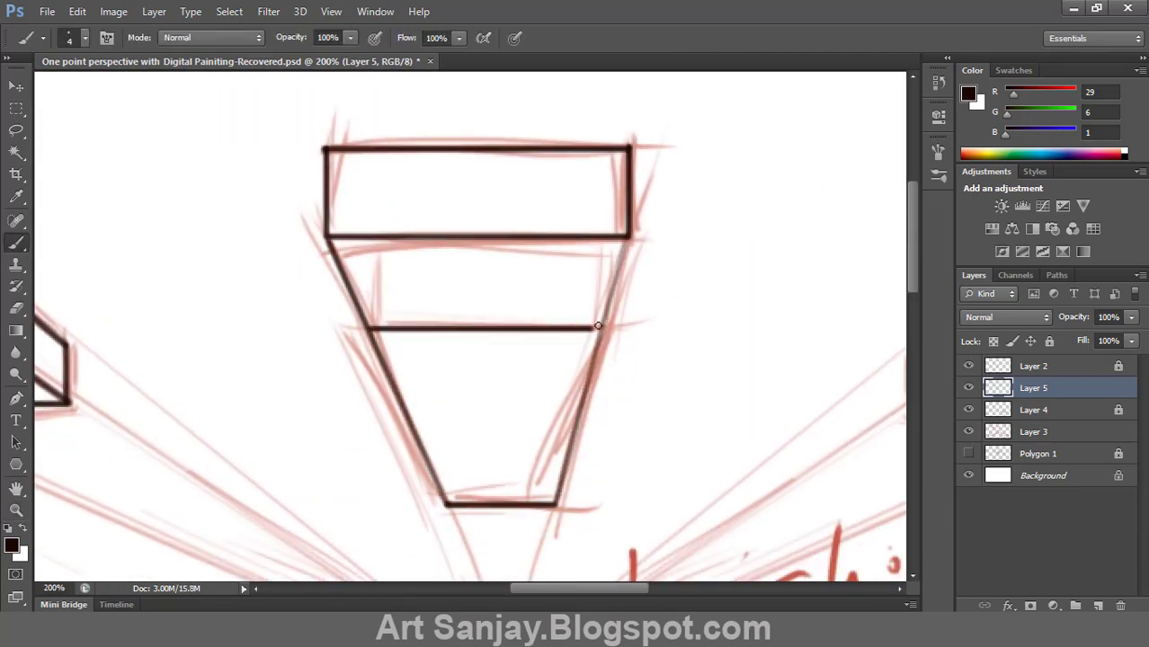
- Save the document and fit the whole drawing in view
key("z")
key("ctrl+minus")
key("ctrl+minus")
key("ctrl+minus")
key("ctrl+s")
right_click(436, 241)
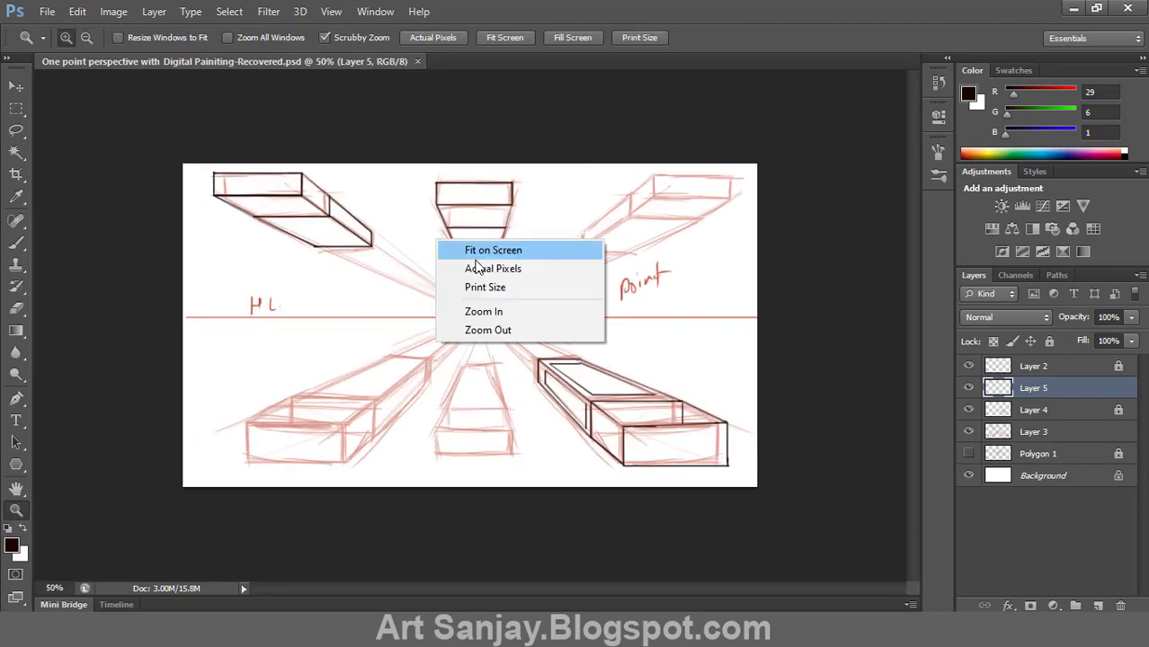
left_click(486, 251)
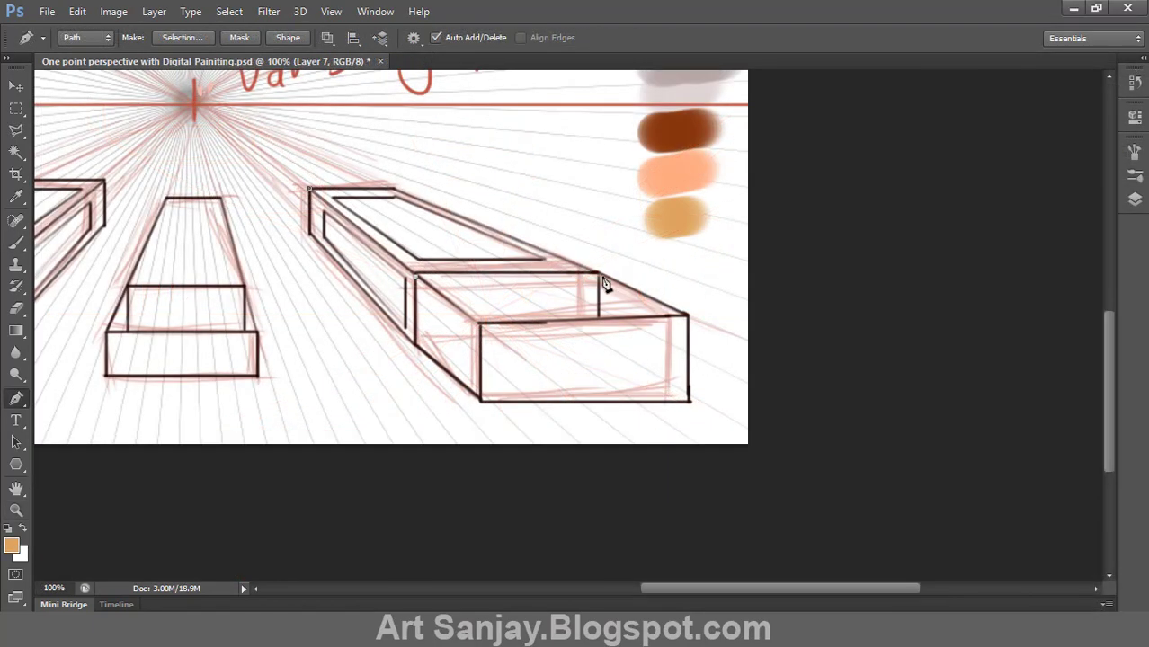
- Fill the top face of the lower right box's rear section with the light pinkish grey sampled from the painted swatches
key("ctrl+Return")
left_click(12, 546)
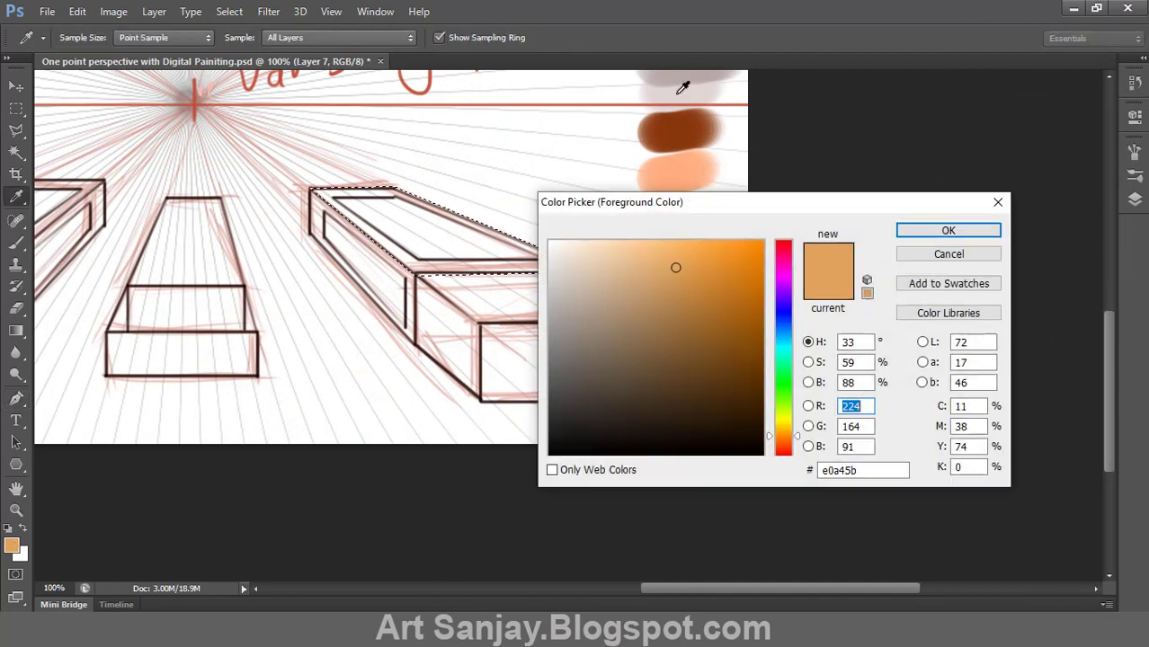
left_click(679, 91)
key("Return")
key("alt+BackSpace")
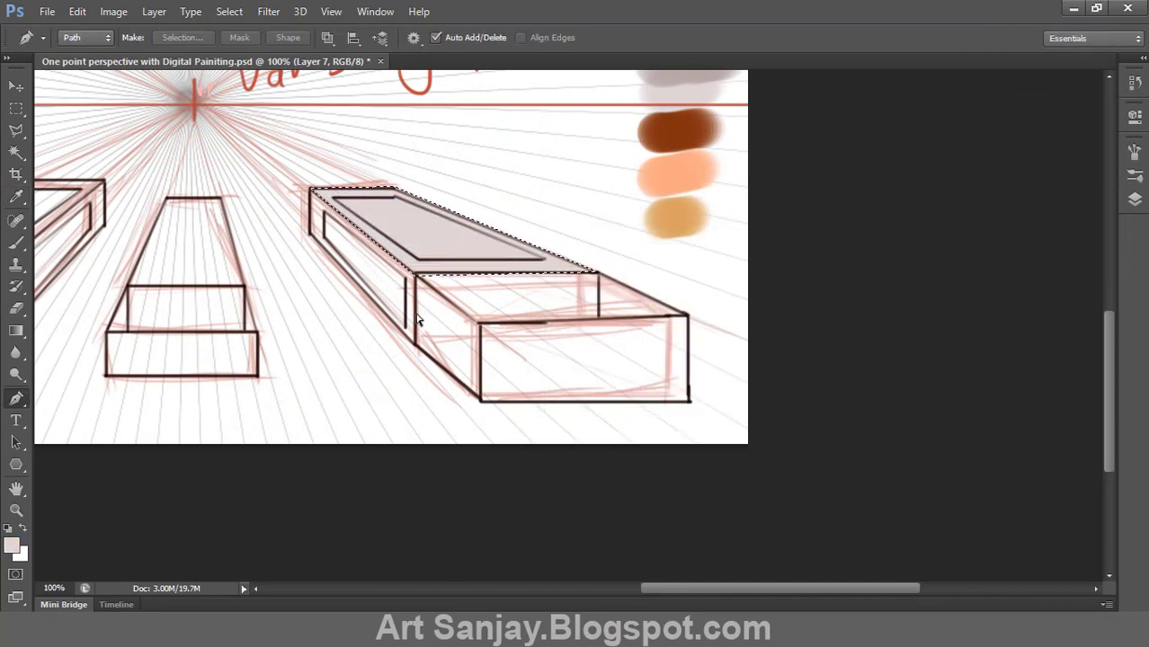
- Deselect the top face and brush a slightly darker sampled grey over its far end
key("ctrl+d")
key("b")
left_click(11, 546)
left_click(659, 77)
left_click(948, 230)
left_click_drag(342, 201, 414, 204)
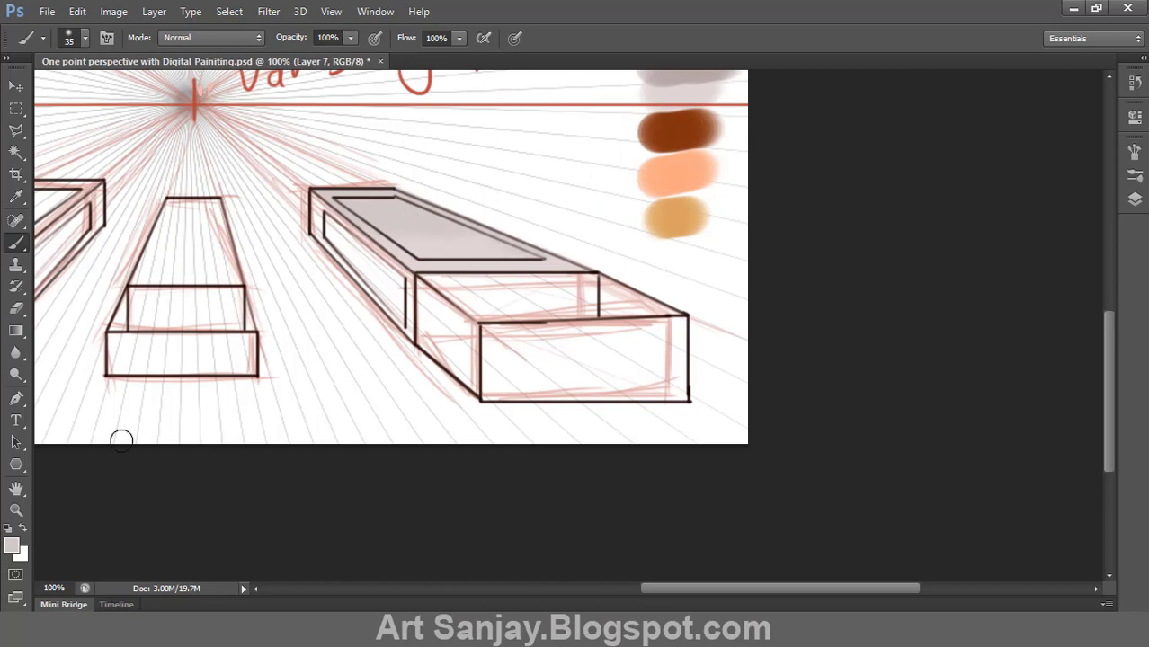
- Outline the inset panel on the box's top face with the Pen tool, make it a selection and colour it green
scroll(121, 439, "up", 3)
key("p")
left_click(347, 311)
left_click(408, 310)
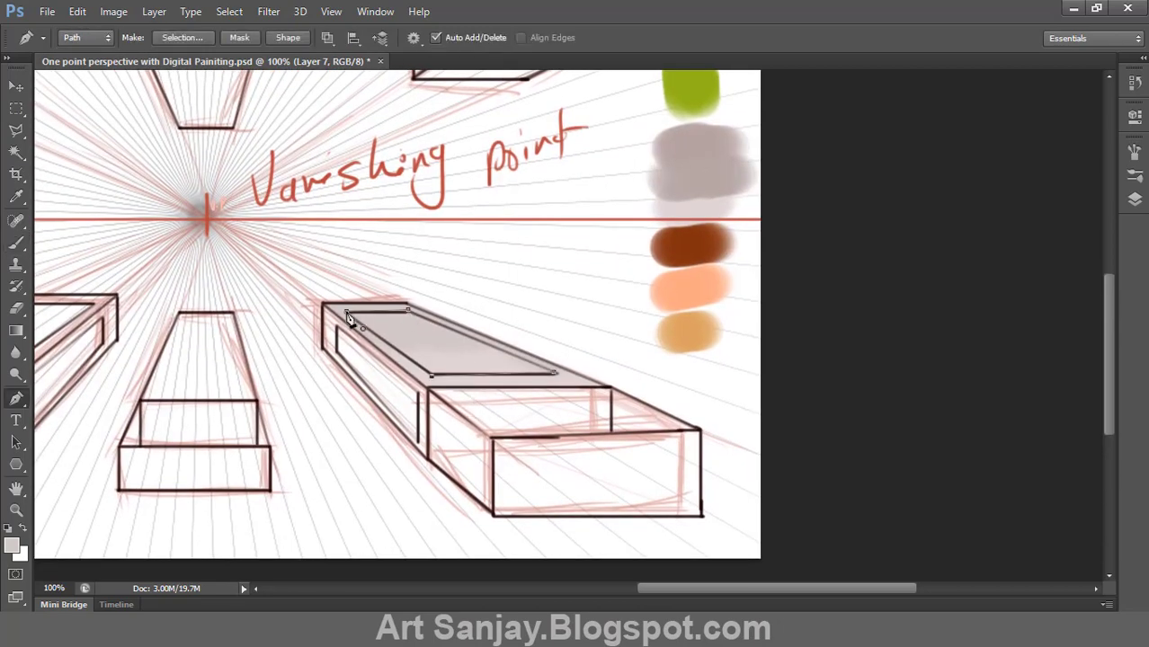
key("ctrl+Return")
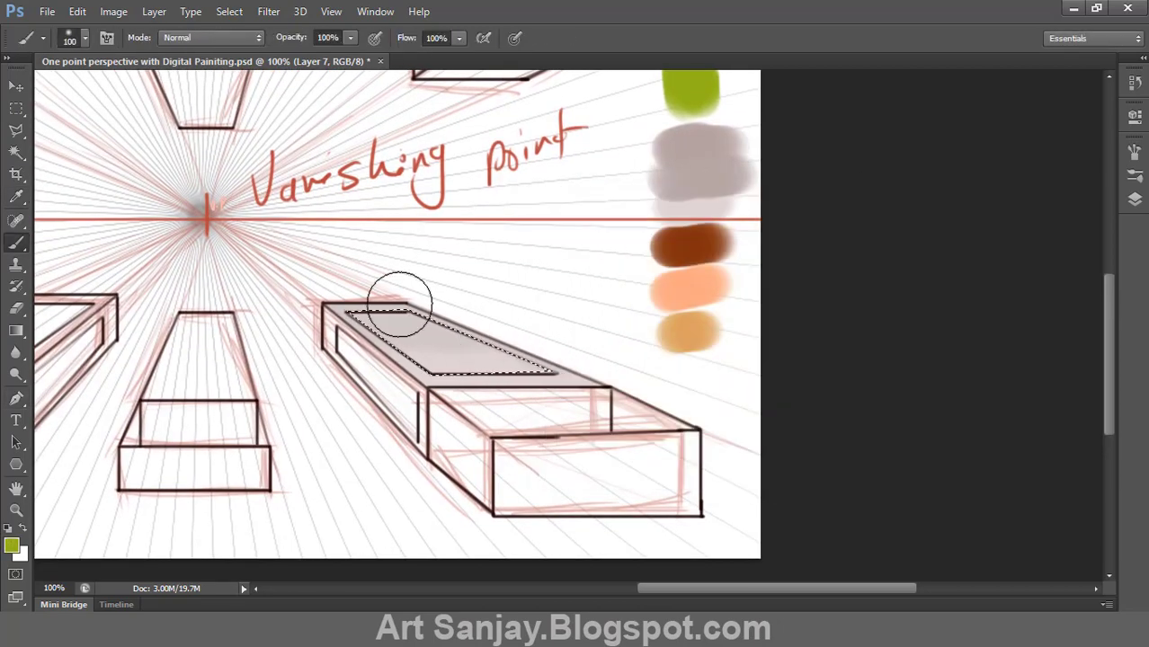
key("alt+BackSpace")
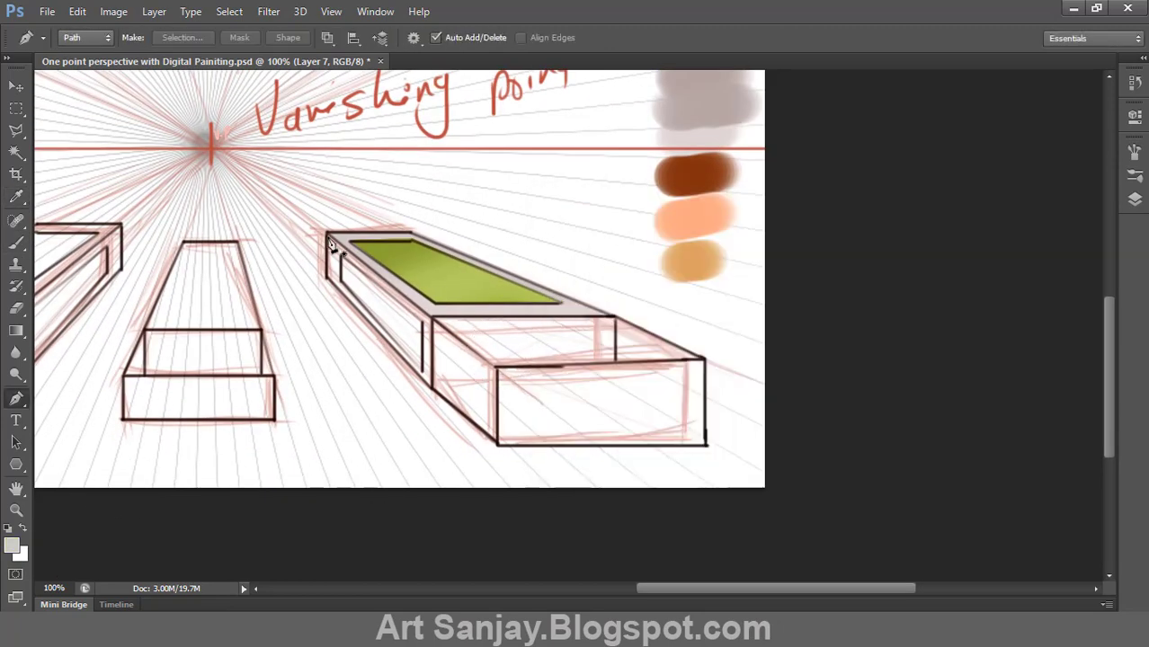
- Outline the left sides of the rear and front sections as selections and shade them light pinkish grey
left_click(327, 235)
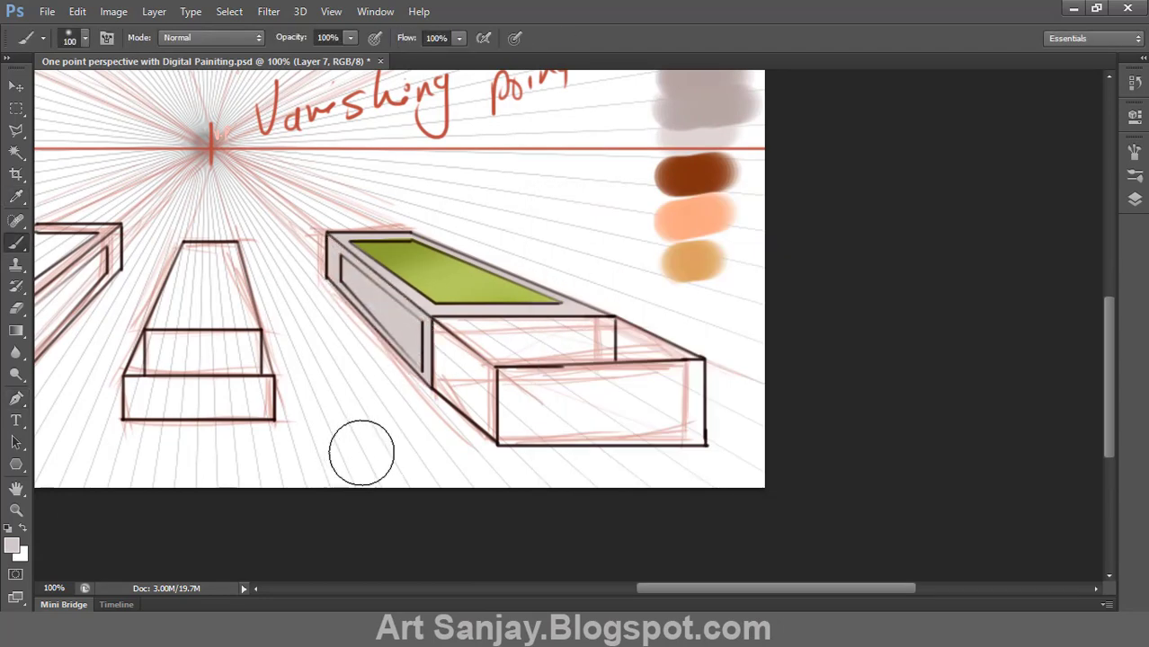
key("p")
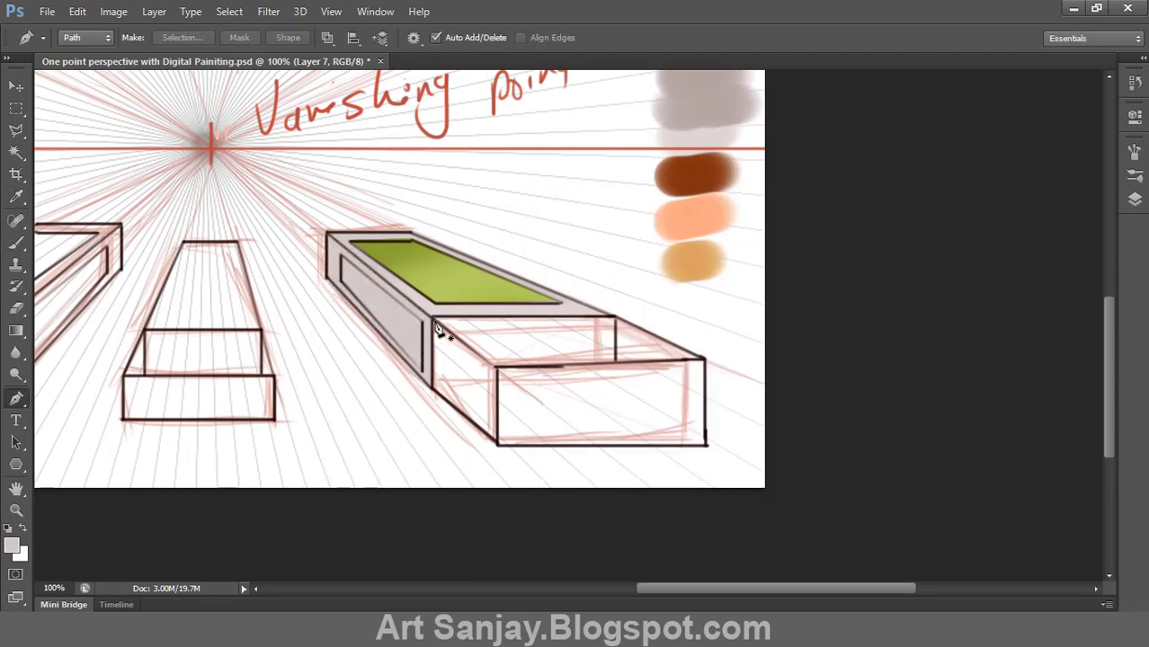
left_click(433, 319)
key("ctrl+Return")
key("b")
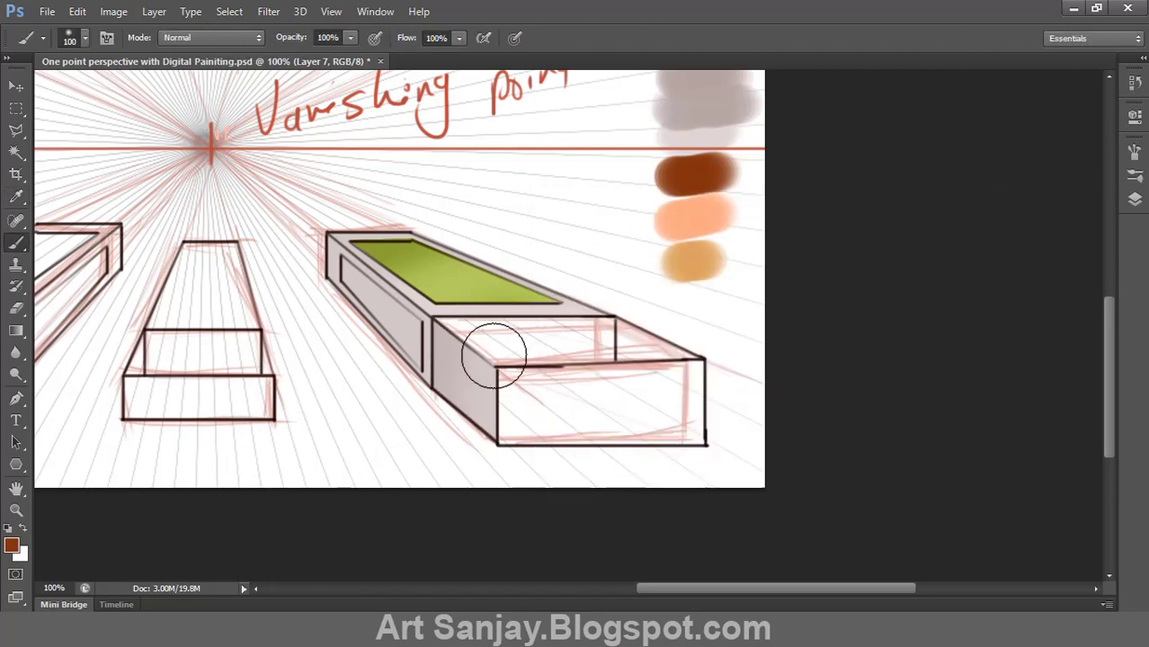
- Select the inset panel on the left side and shade it reddish brown with brush opacity 53% and flow 62%
key("p")
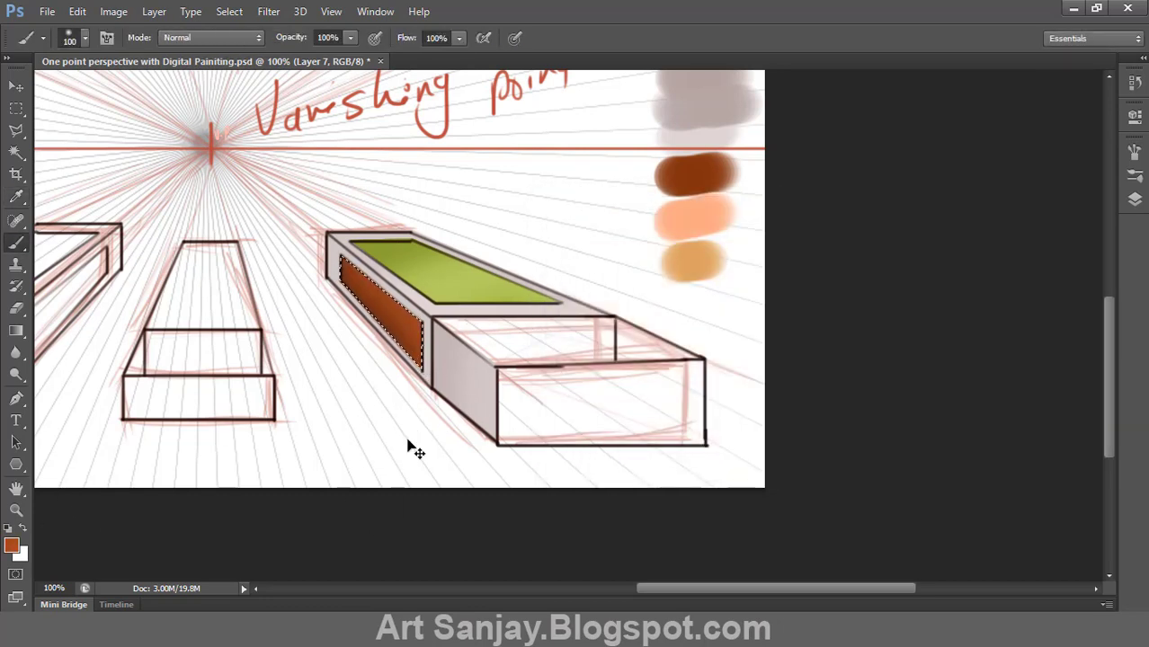
key("ctrl+z")
left_click_drag(458, 39, 427, 56)
left_click_drag(351, 39, 310, 57)
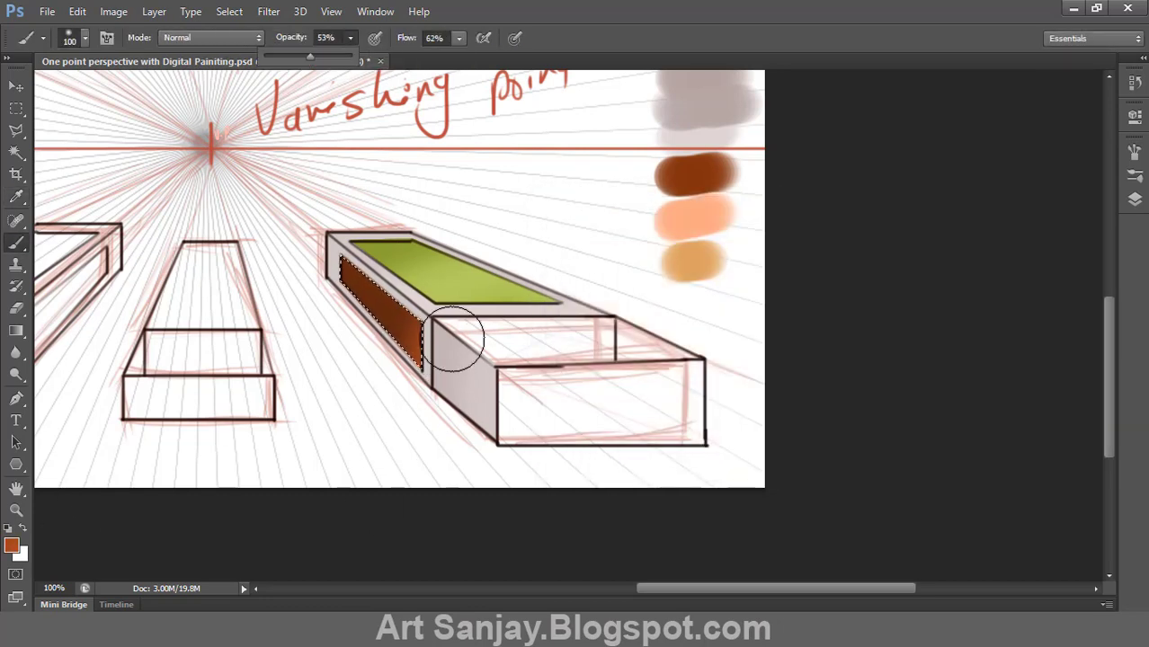
left_click_drag(455, 340, 400, 315)
key("ctrl+d")
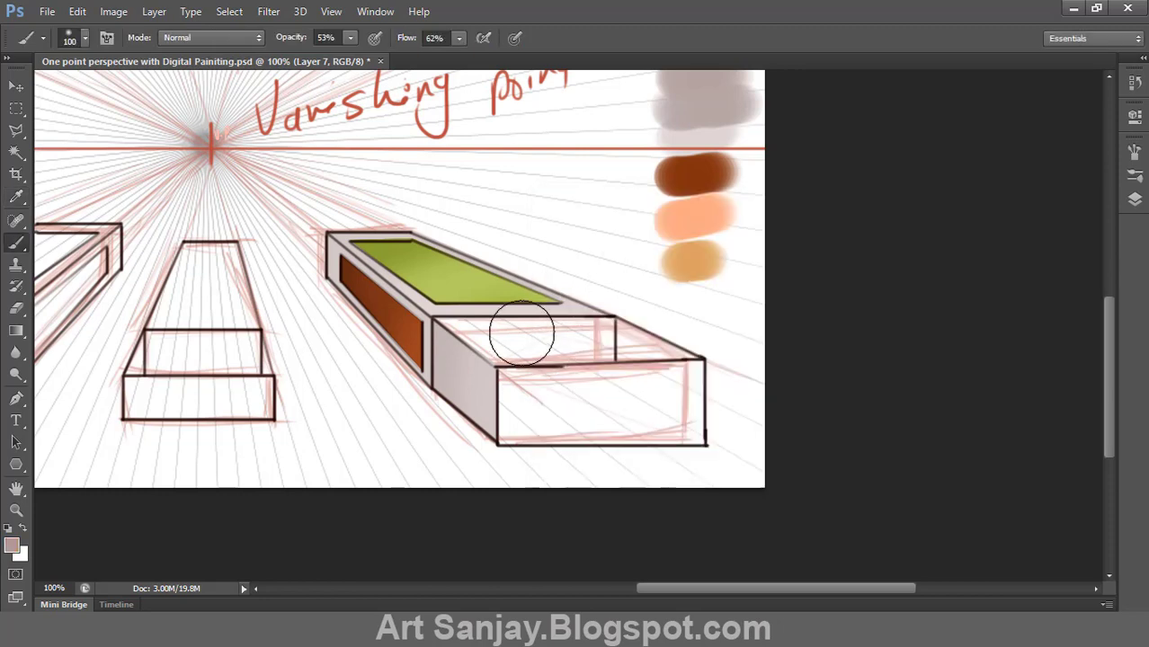
- Select the triangular inner right wall of the open front section and paint it a muted mauve
key("p")
left_click(615, 318)
left_click(615, 363)
left_click(615, 317)
key("ctrl+Return")
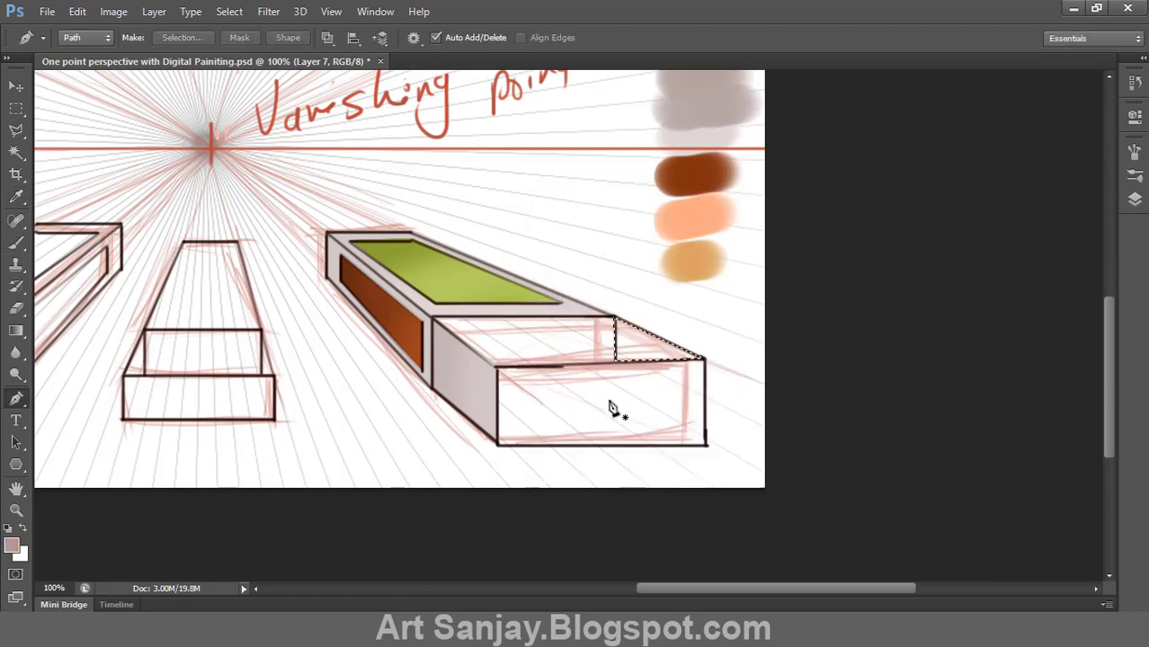
key("b")
mouse_move(634, 306)
left_mouse_down()
mouse_move(615, 329)
mouse_move(649, 329)
left_mouse_up()
key("ctrl+d")
- Set the foreground colour to #7f6963 and paint the selected inner back area of the open front section
left_click(13, 545)
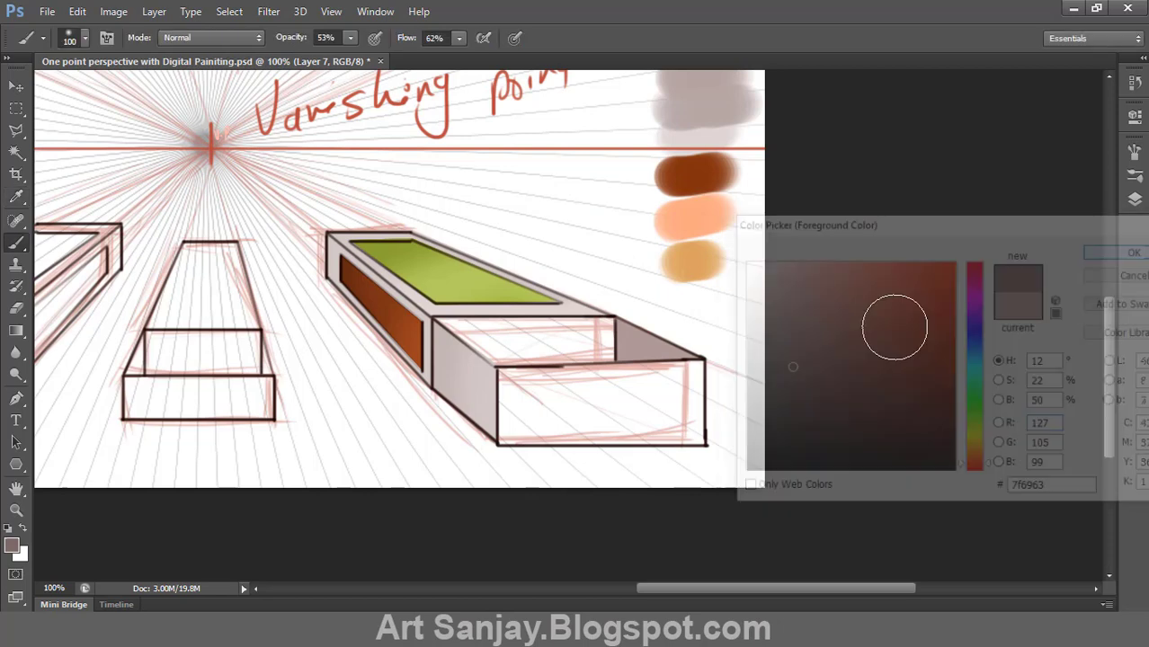
key("p")
left_click(433, 319)
left_click(615, 318)
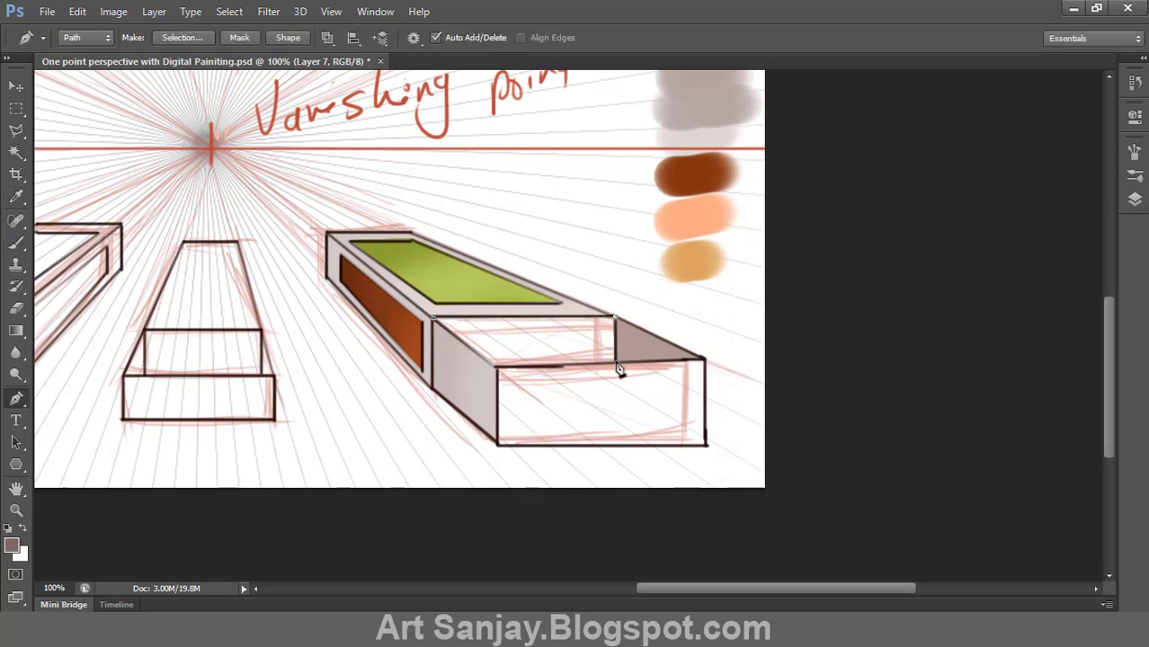
key("ctrl+Return")
key("b")
mouse_move(468, 334)
left_mouse_down()
mouse_move(662, 320)
mouse_move(414, 308)
mouse_move(562, 380)
mouse_move(611, 424)
left_mouse_up()
key("ctrl+d")
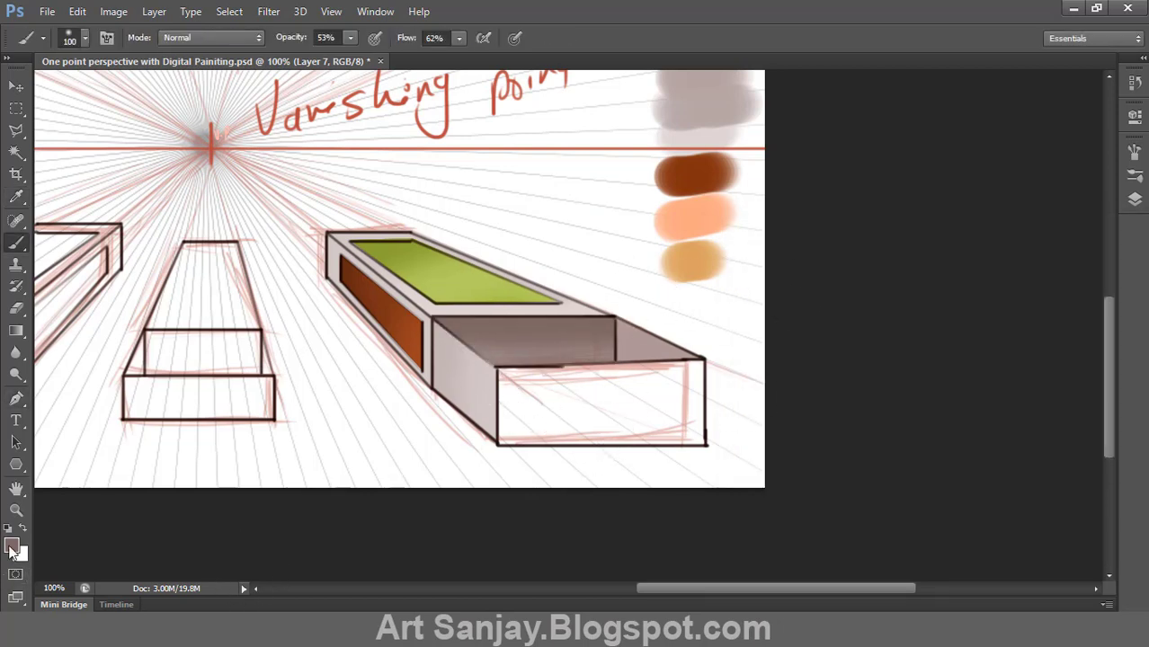
- Deepen the shading along the upper and right parts of the open section's interior using a darker brown and a size 50 brush
left_click(12, 545)
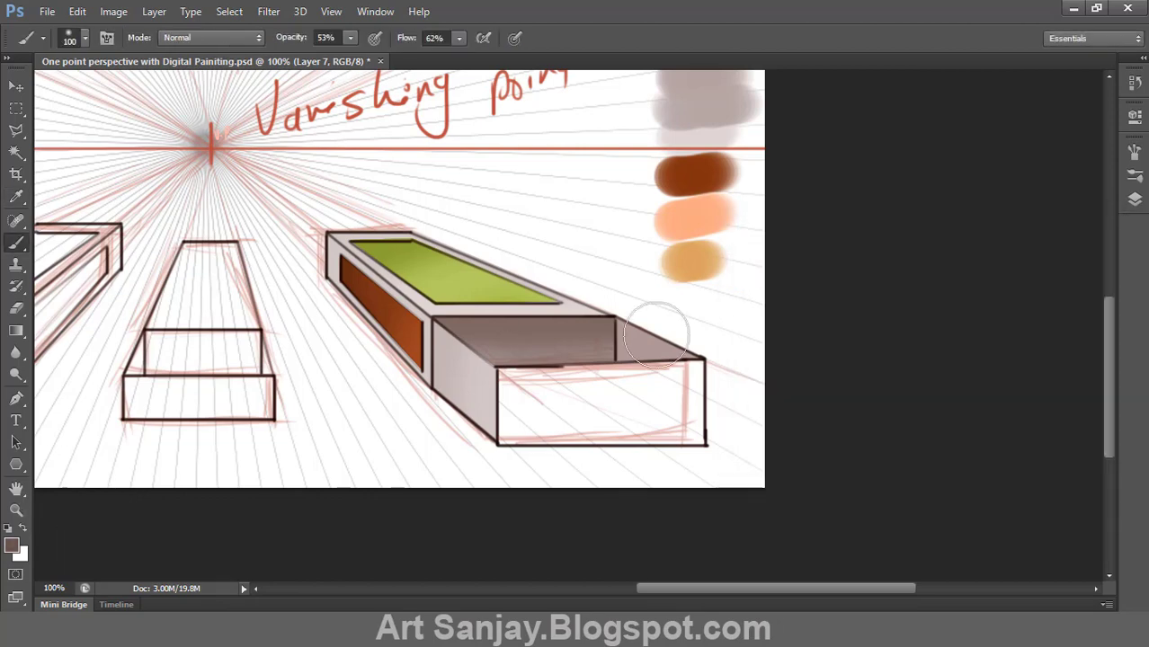
key("bracketleft")
key("bracketleft")
key("bracketleft")
key("bracketleft")
key("bracketleft")
left_click_drag(458, 310, 705, 306)
left_click_drag(621, 368, 612, 330)
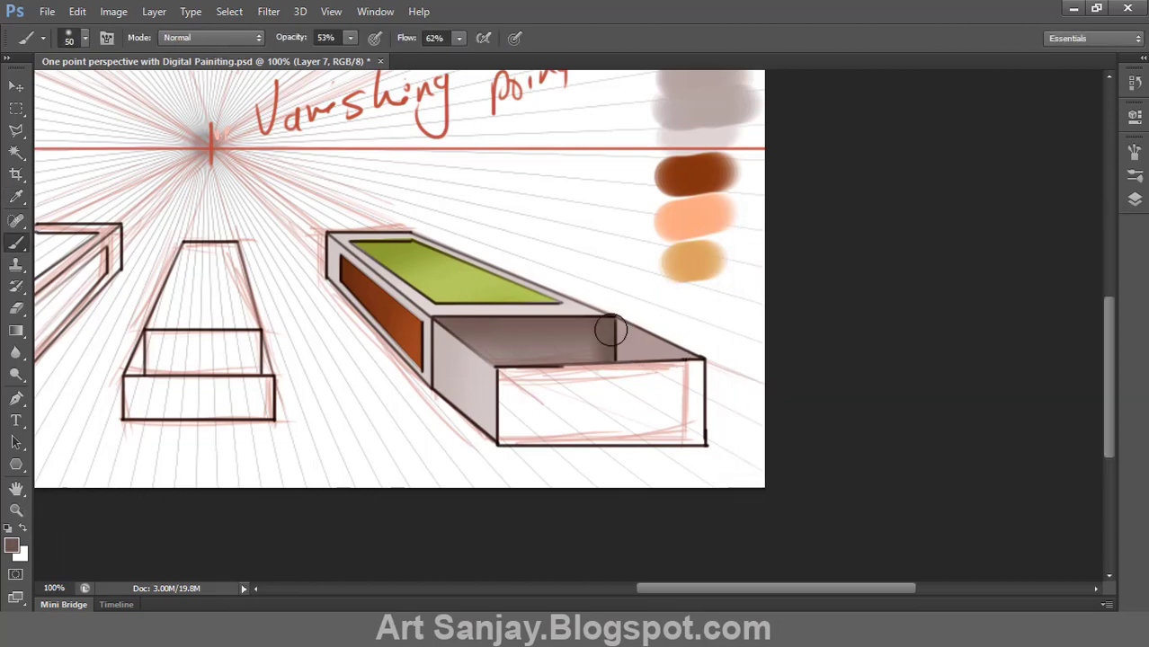
- Set the foreground colour to a light pinkish grey and select the open section's large front face with the Pen tool
left_click(12, 547)
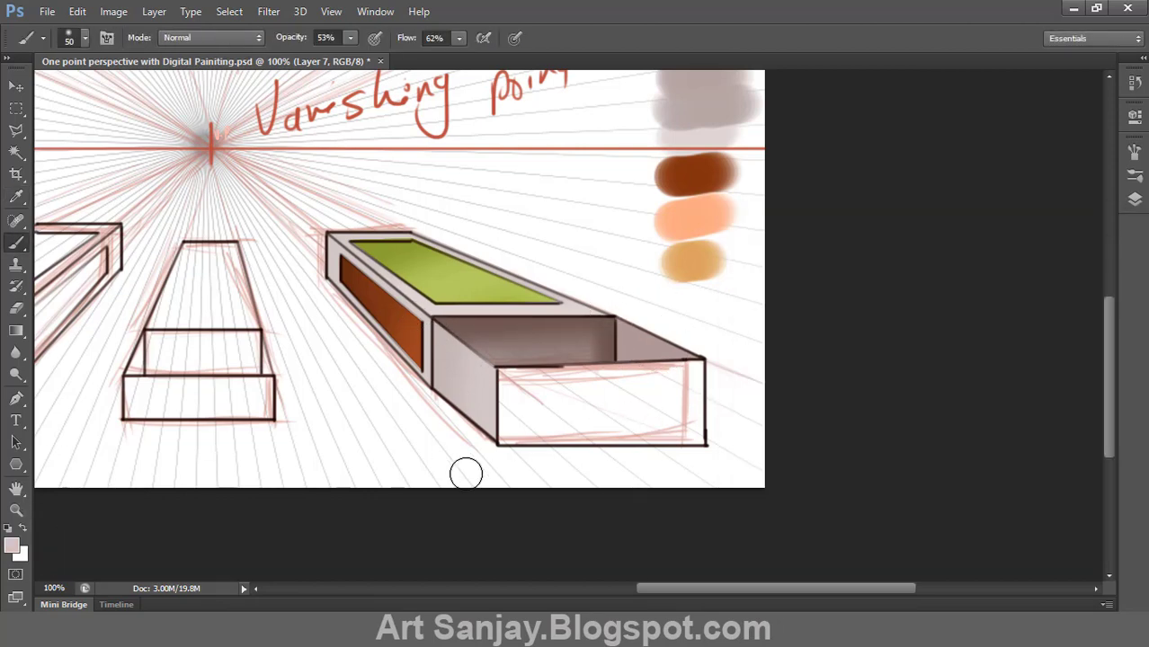
key("p")
left_click(497, 367)
left_click(498, 444)
left_click(706, 446)
left_click(496, 368)
key("ctrl+Return")
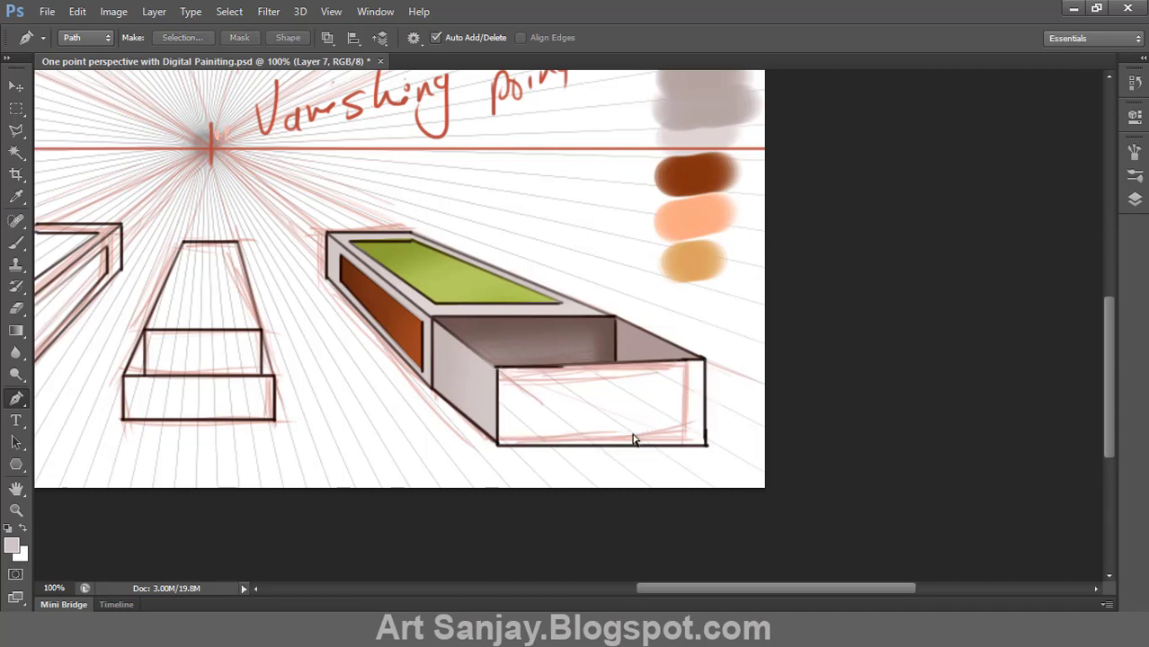
- Paint the selected front face light pinkish grey with brush opacity and flow at 100% and the size raised to 175
key("b")
left_click_drag(514, 376, 513, 393)
left_click_drag(459, 38, 500, 56)
mouse_move(351, 38)
left_mouse_down()
mouse_move(348, 51)
mouse_move(398, 58)
left_mouse_up()
left_click_drag(514, 441, 517, 377)
key("bracketright")
key("bracketright")
key("bracketright")
key("bracketright")
key("bracketright")
key("bracketright")
key("bracketright")
key("bracketright")
left_click_drag(679, 400, 432, 418)
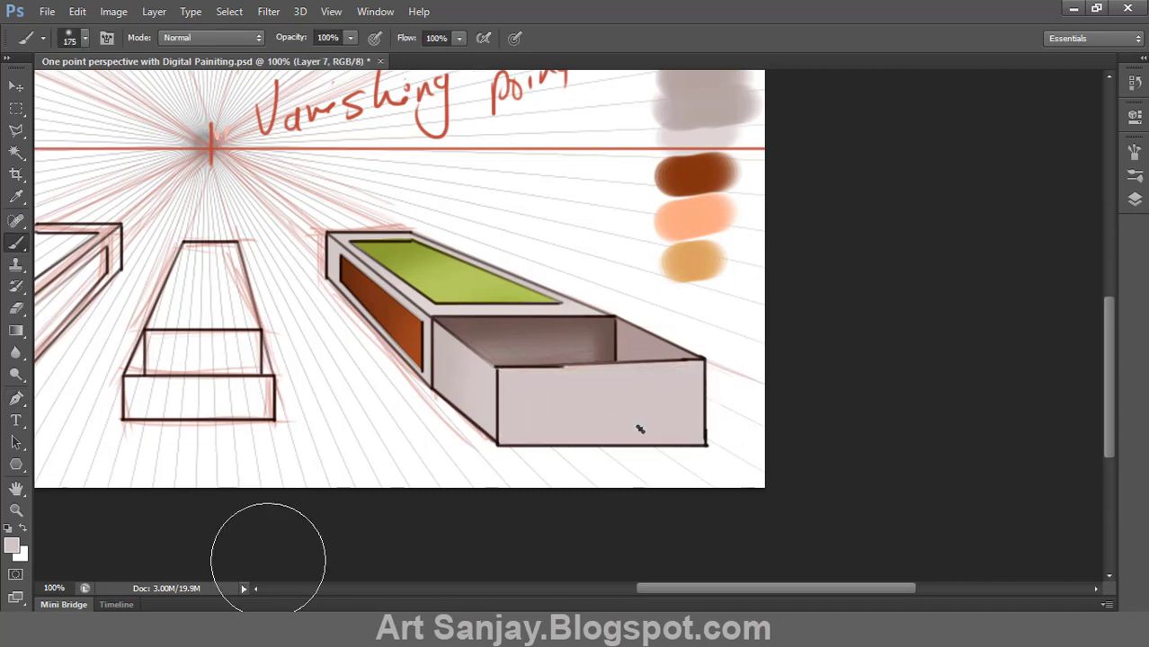
- Pick a lighter pink foreground colour and brush a soft highlight across the front face
left_click(13, 546)
left_click(755, 279)
left_click(1138, 253)
left_click_drag(517, 396, 783, 384)
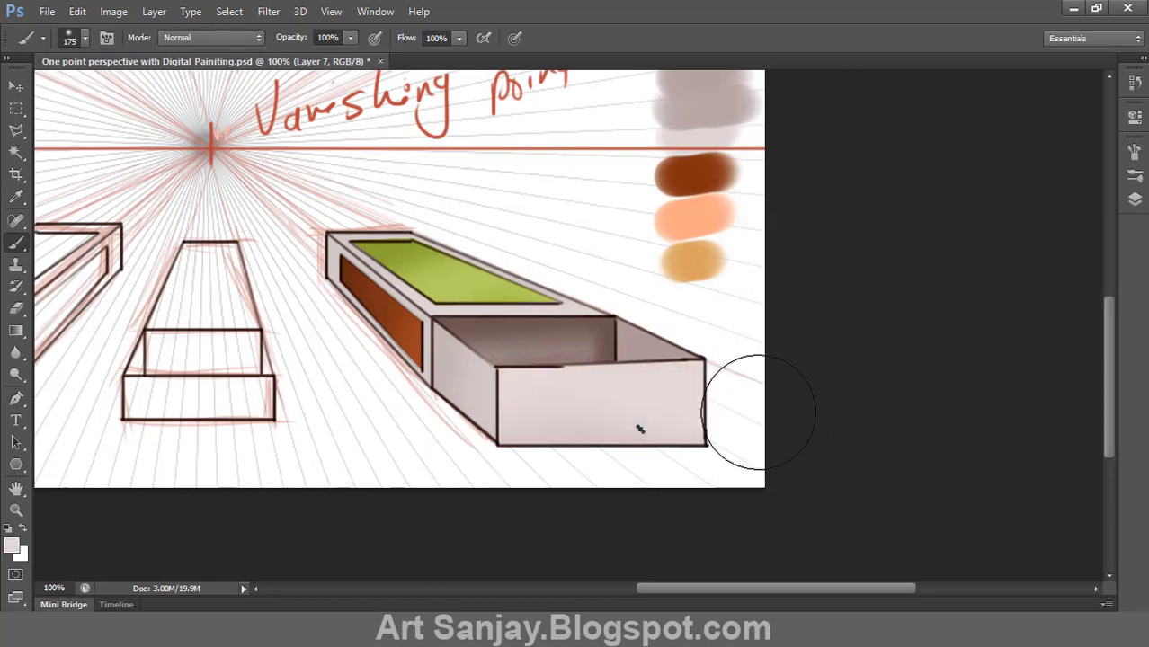
key("v")
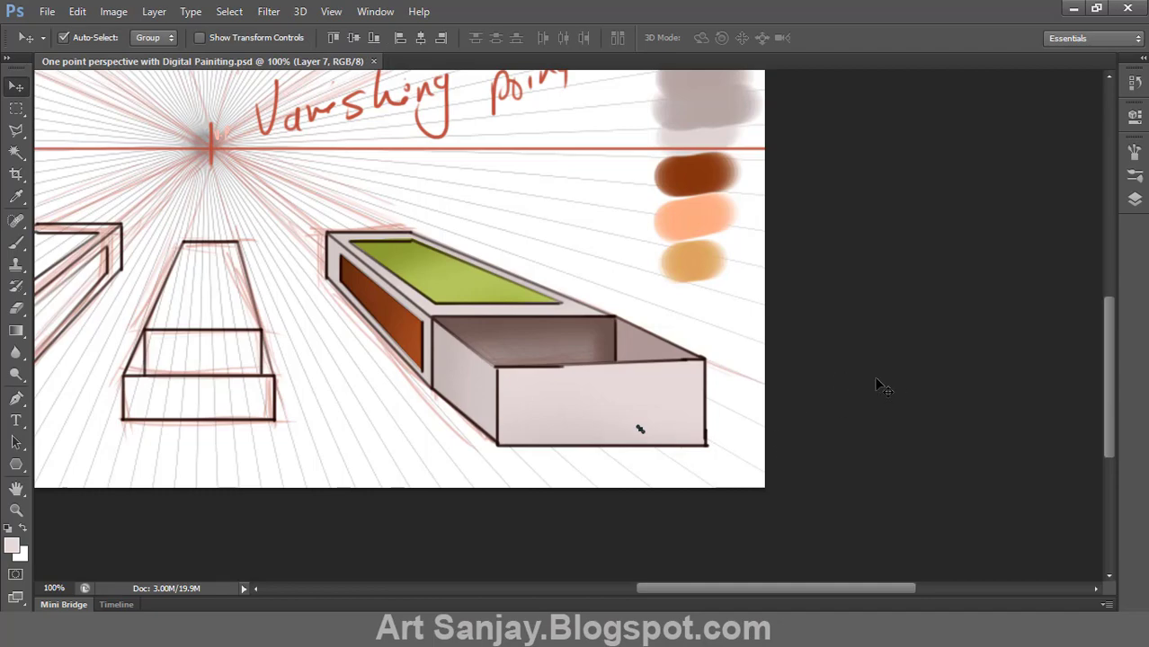
- Examine the coloured box up close, from the inset side panel to the open front section
key("z")
left_click(597, 355)
left_click_drag(596, 354, 752, 400)
left_click(594, 238, "alt")
left_click_drag(652, 272, 593, 297)
left_click(567, 356)
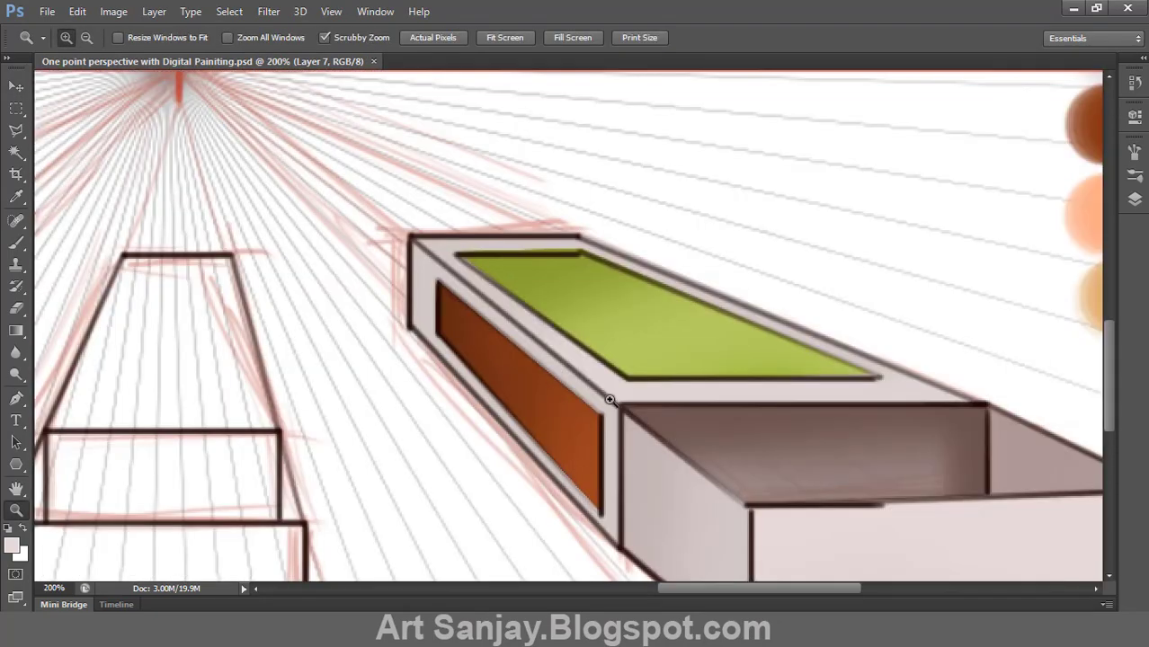
left_click_drag(608, 397, 542, 310)
left_click(558, 306, "alt")
left_click_drag(595, 266, 542, 201)
left_click(576, 380)
key("b")
key("F5")
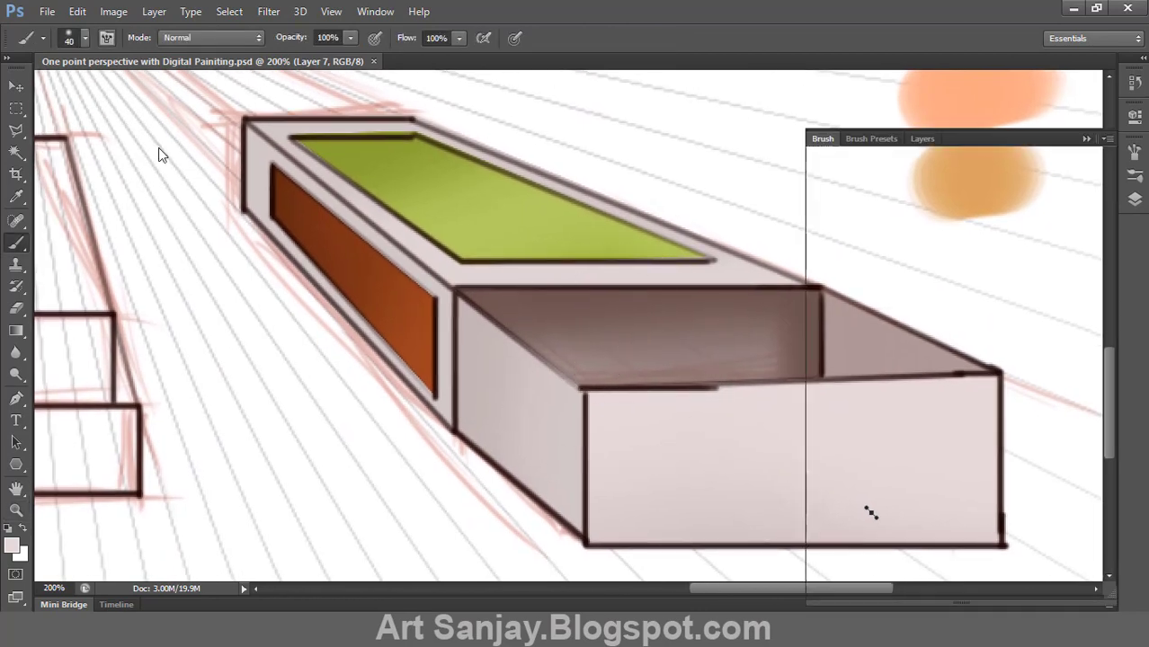
key("F5")
left_click(72, 38)
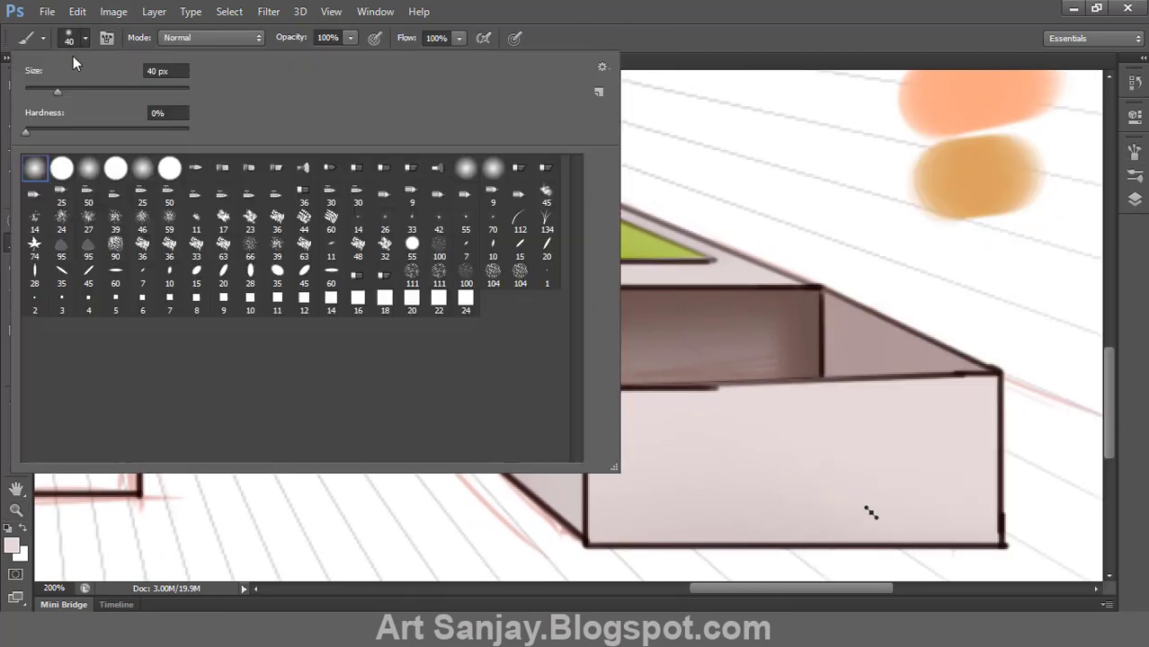
left_click(169, 168)
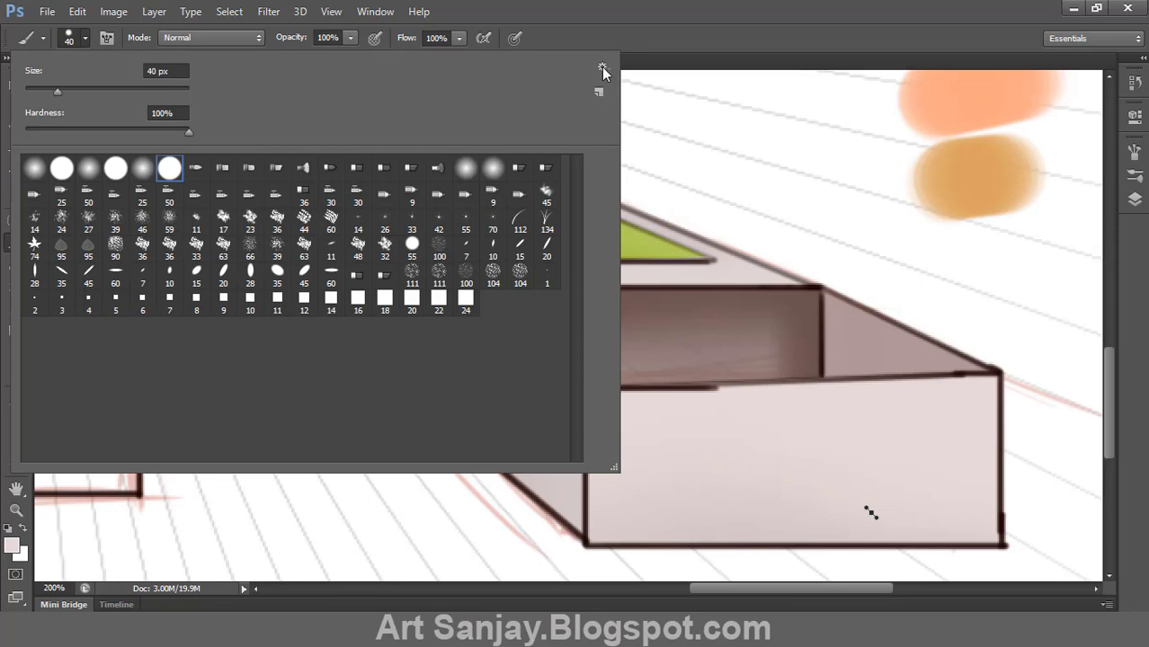
left_click(602, 69)
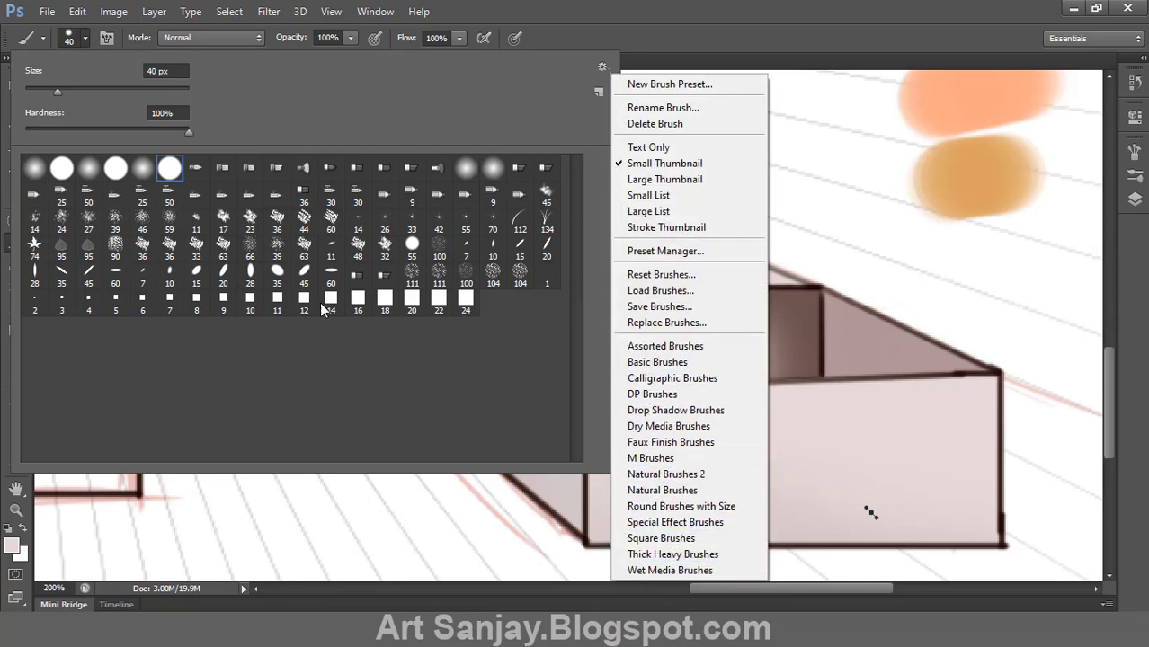
key("Escape")
key("Escape")
key("F5")
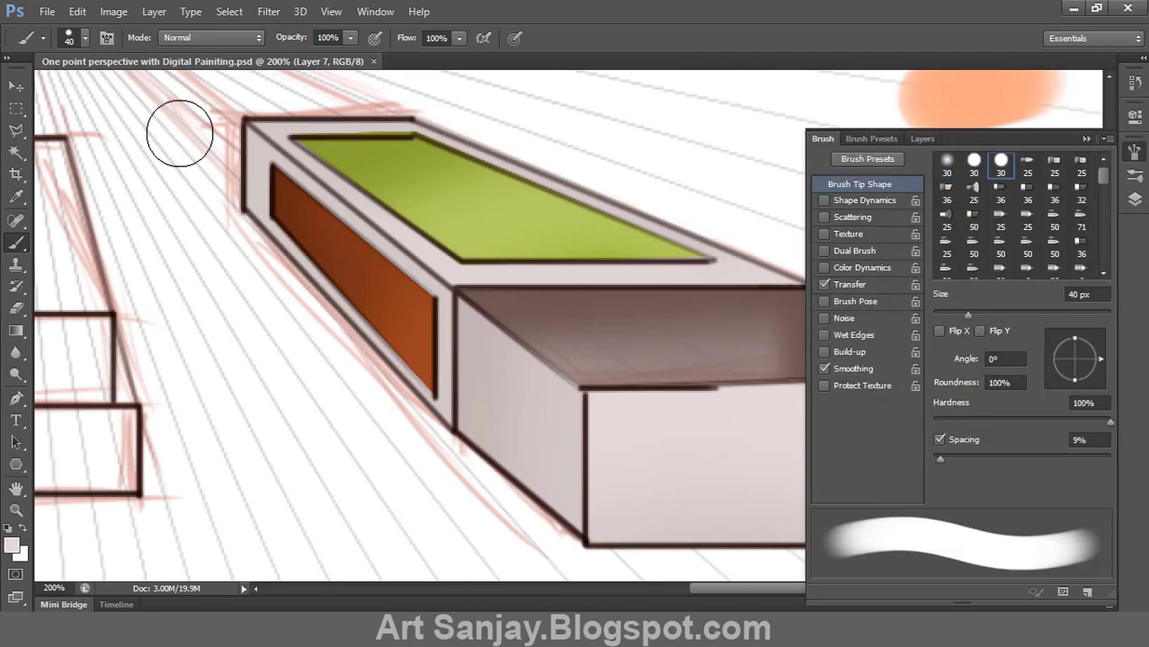
- Choose the 16 px square brush and widen its tip spacing so strokes come out as separate squares
left_click(72, 38)
left_click(357, 303)
left_click_drag(990, 462, 1067, 465)
left_click(457, 289)
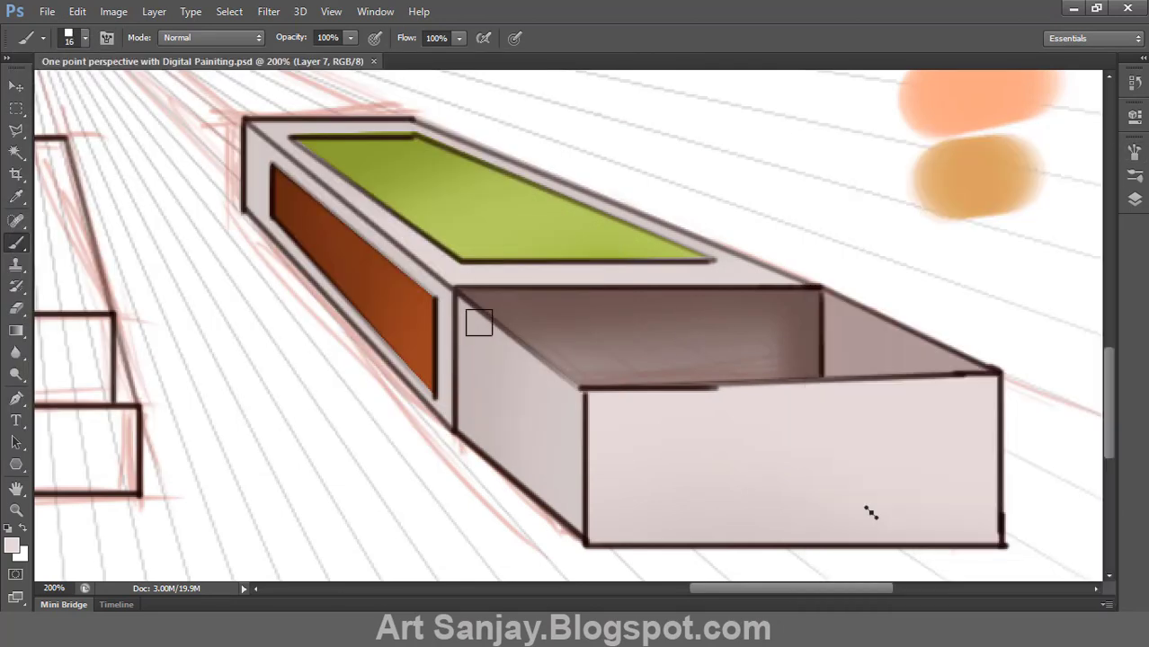
- Add a new layer above Layer 7
left_click(1135, 200)
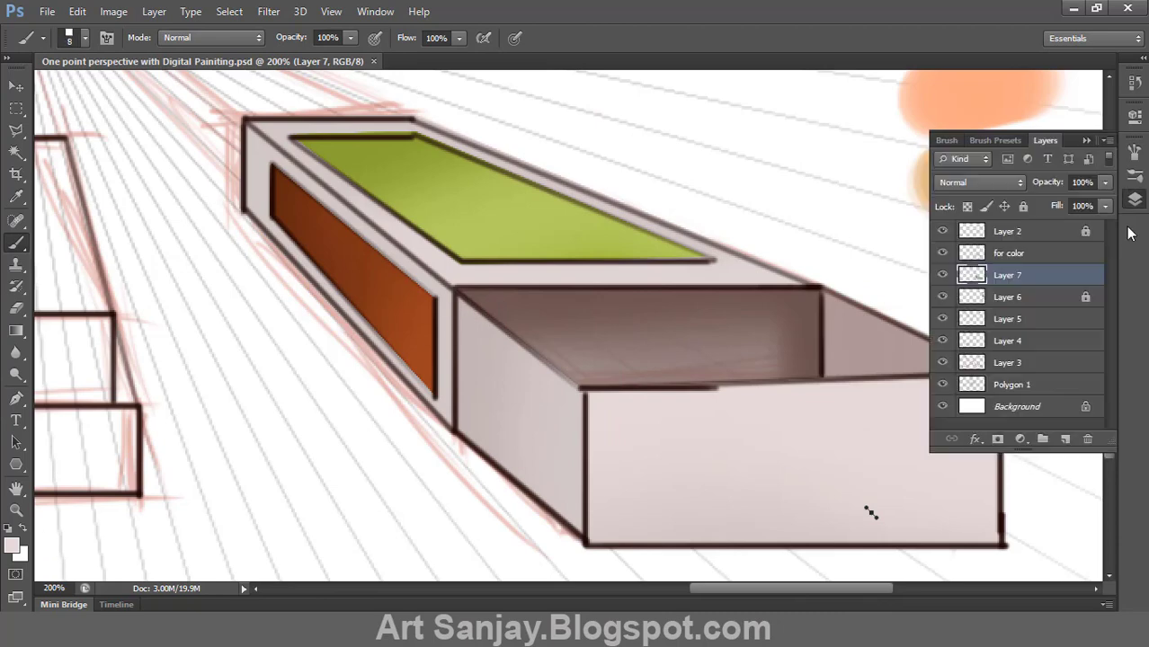
left_click(1064, 439)
key("F5")
key("F5")
- Paint straight rows of peach square dots along the reddish-brown side panel with the square brush at size 4
key("z")
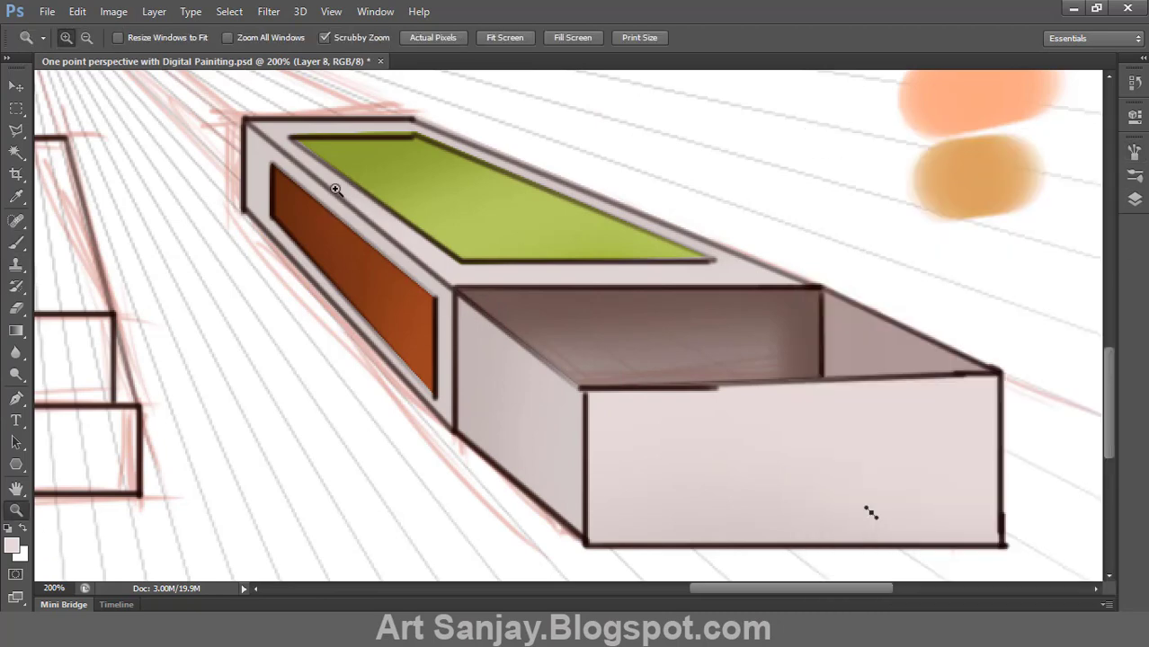
left_click(335, 189)
key("b")
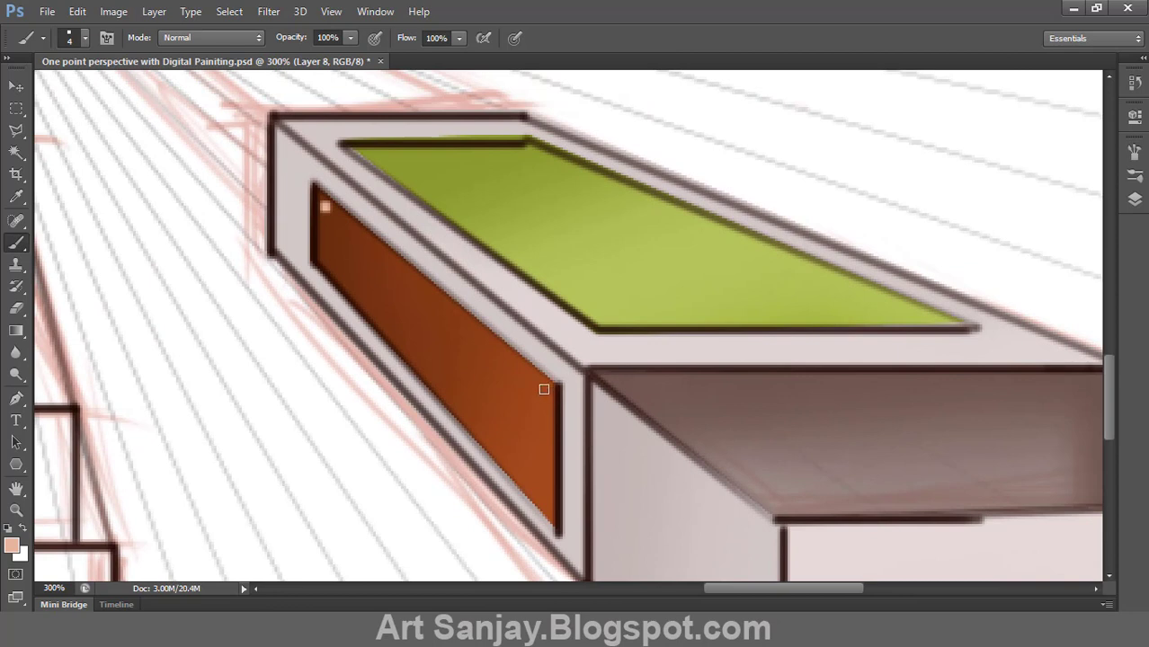
left_click(540, 385, "shift")
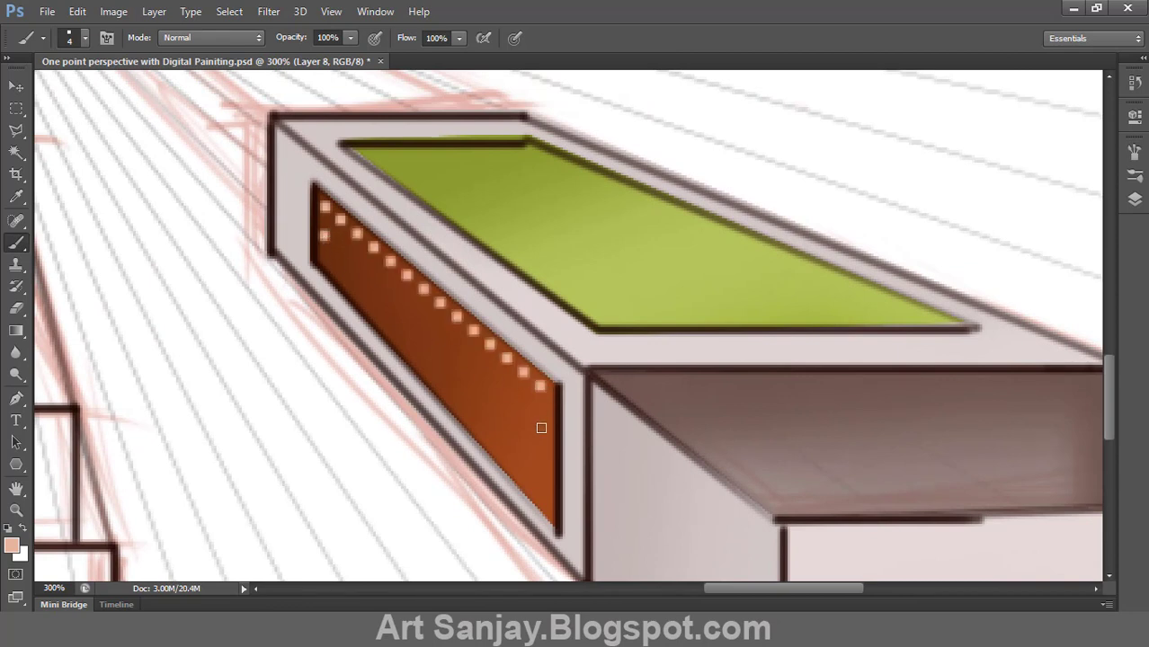
left_click(536, 421, "shift")
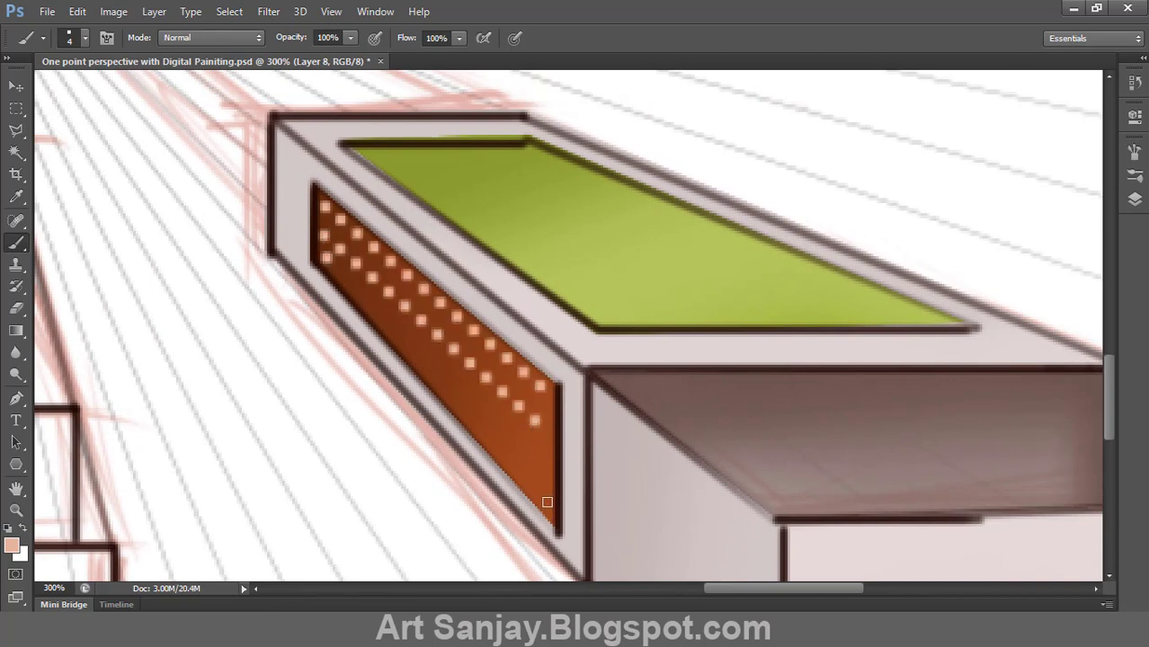
left_click(538, 477, "shift")
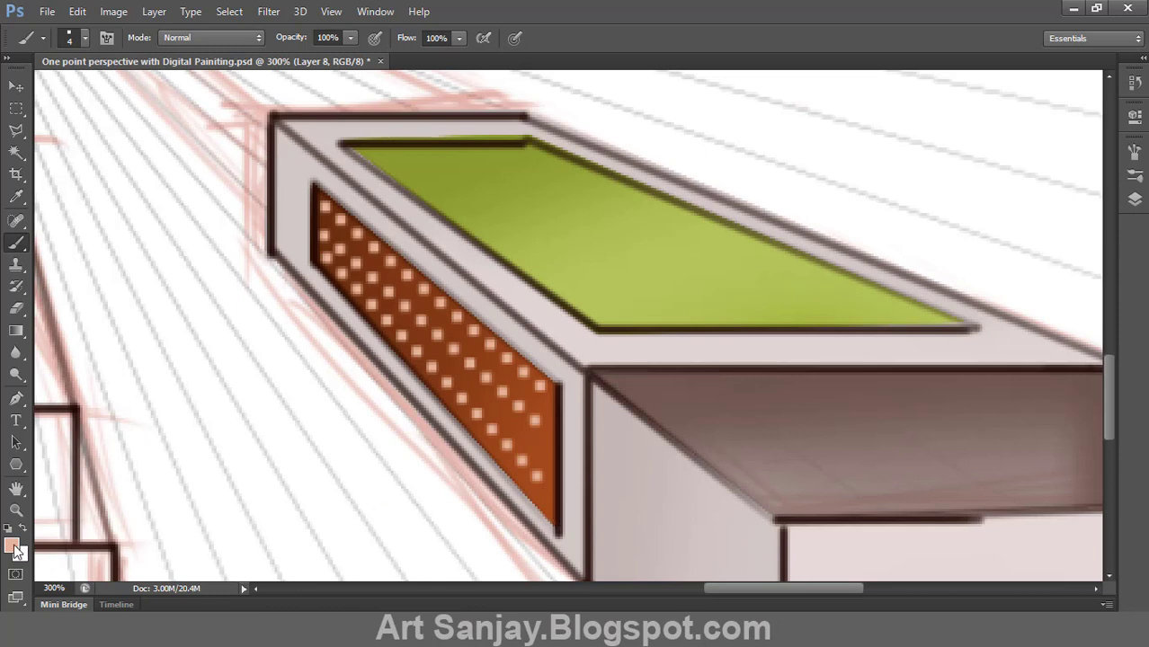
- Set the foreground colour to #ffebe0 and add lighter square dots between the peach rows on the side panel
left_click(13, 545)
left_click(766, 255)
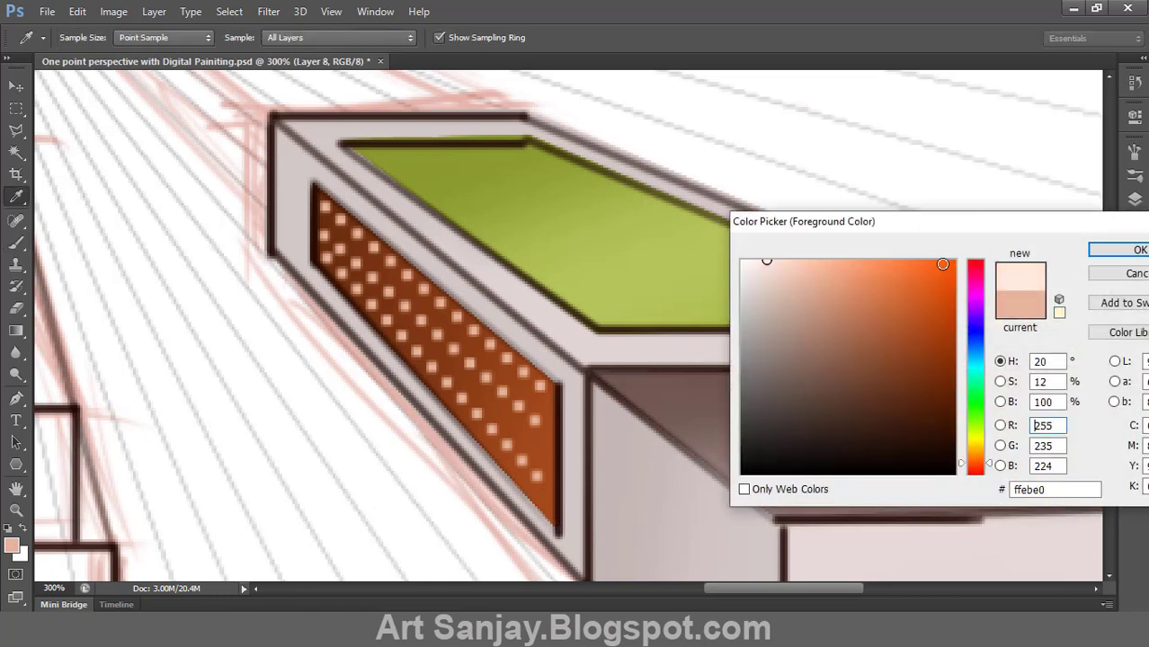
left_click(1124, 250)
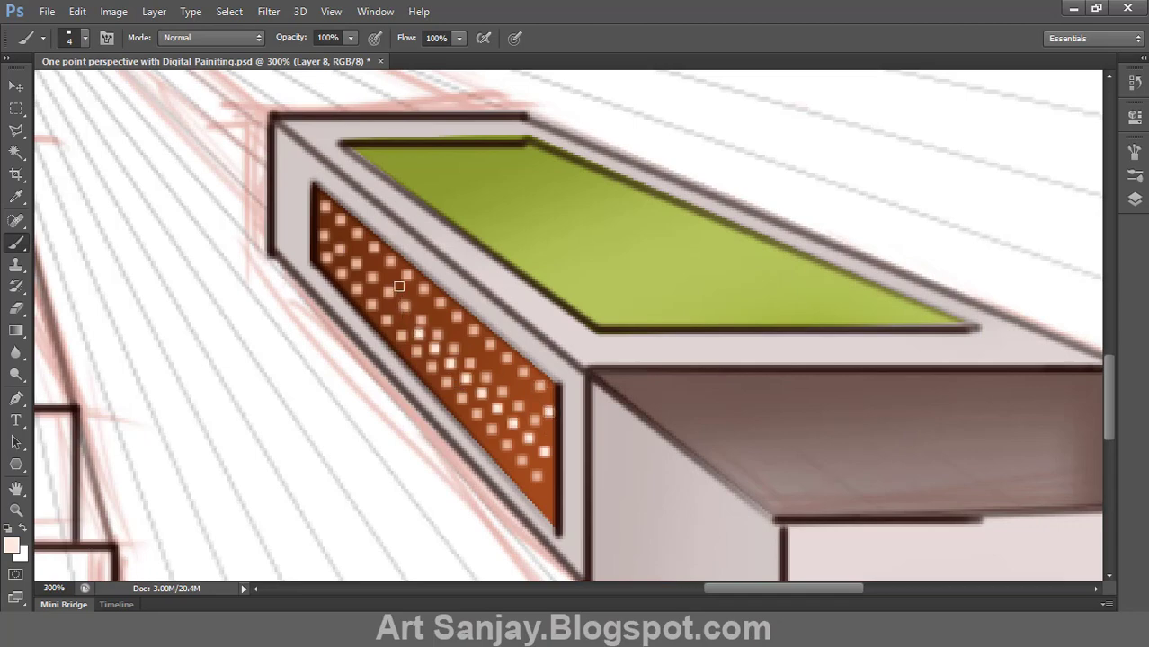
- Inspect the dotted side panel up close and compare it with the whole drawing
key("z")
left_click(495, 409, "alt")
left_click(509, 441, "alt")
left_click(516, 460, "alt")
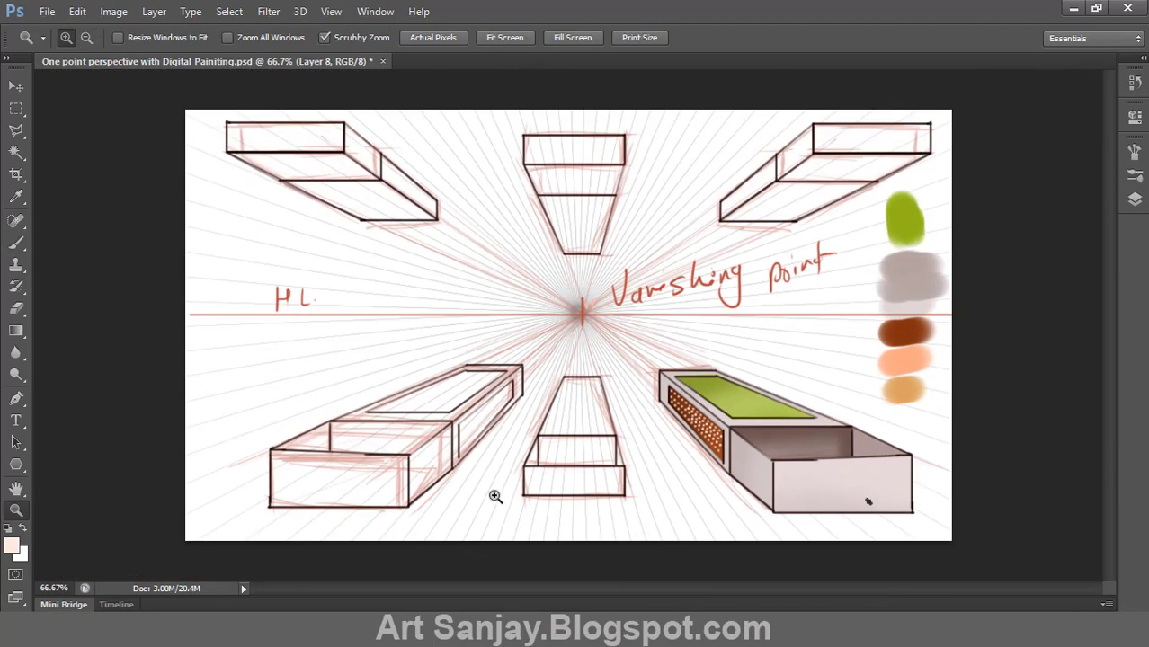
left_click(769, 461)
left_click_drag(780, 437, 654, 378)
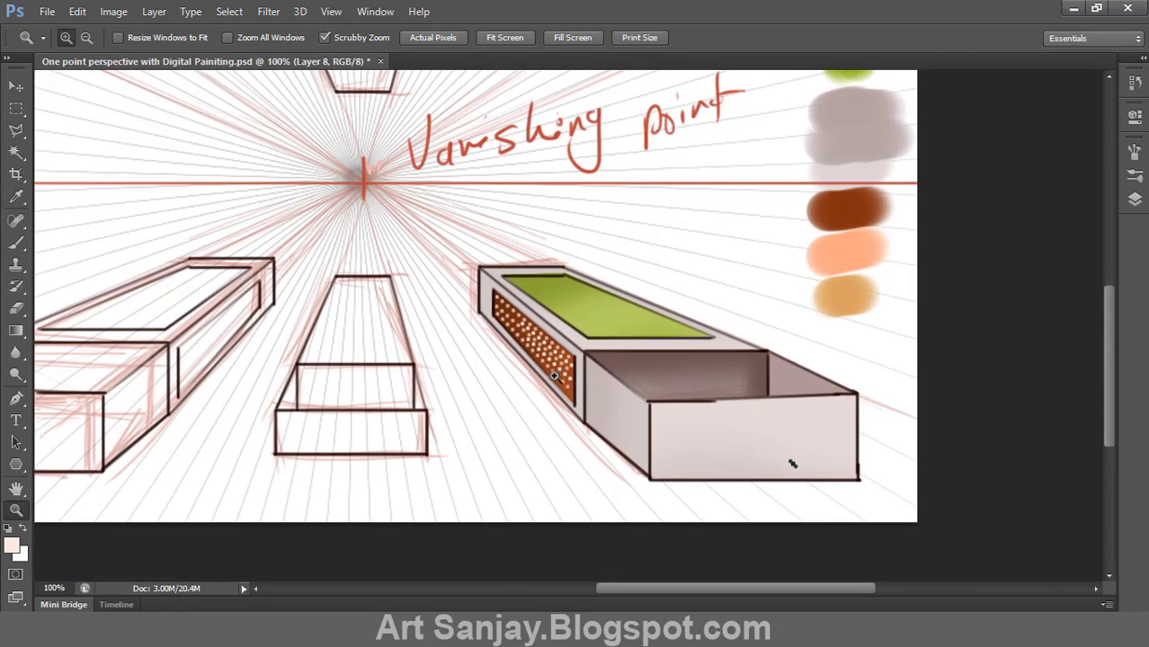
left_click(592, 438)
mouse_move(643, 281)
left_mouse_down()
mouse_move(572, 321)
mouse_move(631, 298)
left_mouse_up()
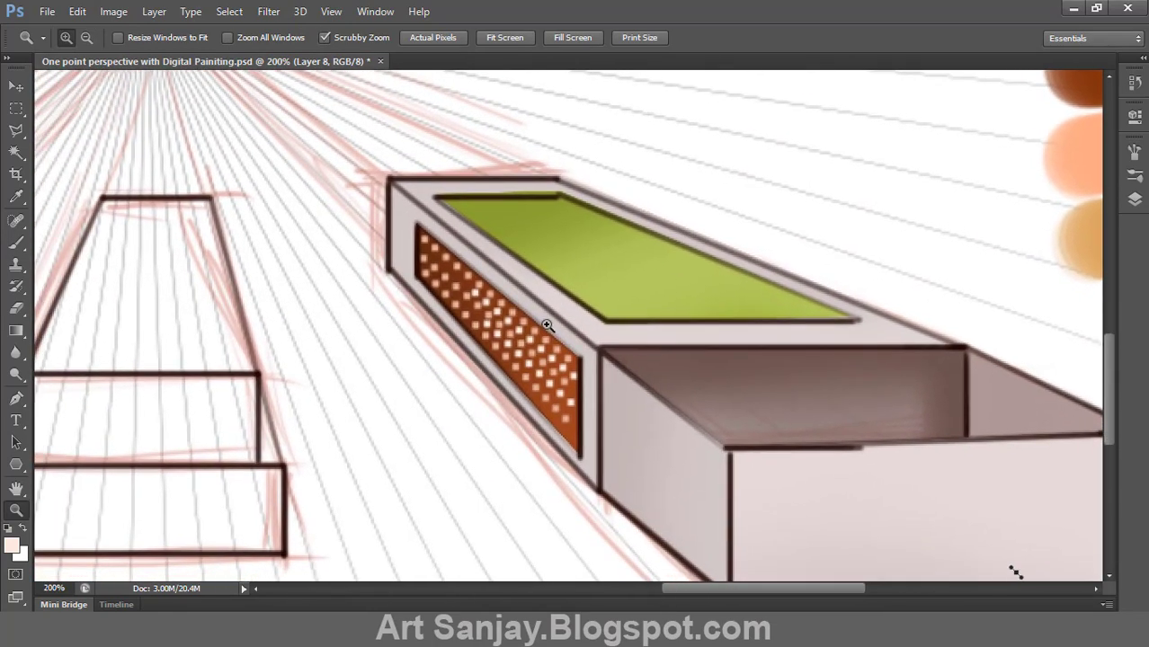
left_click(548, 325, "alt")
left_click(557, 333, "alt")
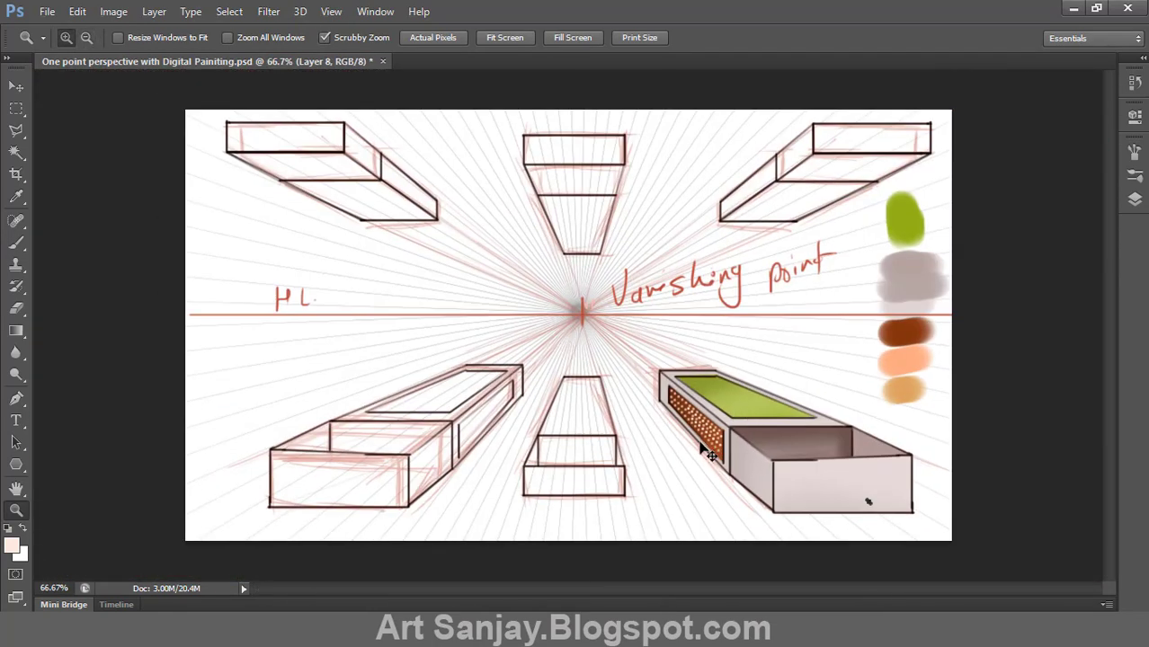
right_click(374, 300)
left_click(436, 315)
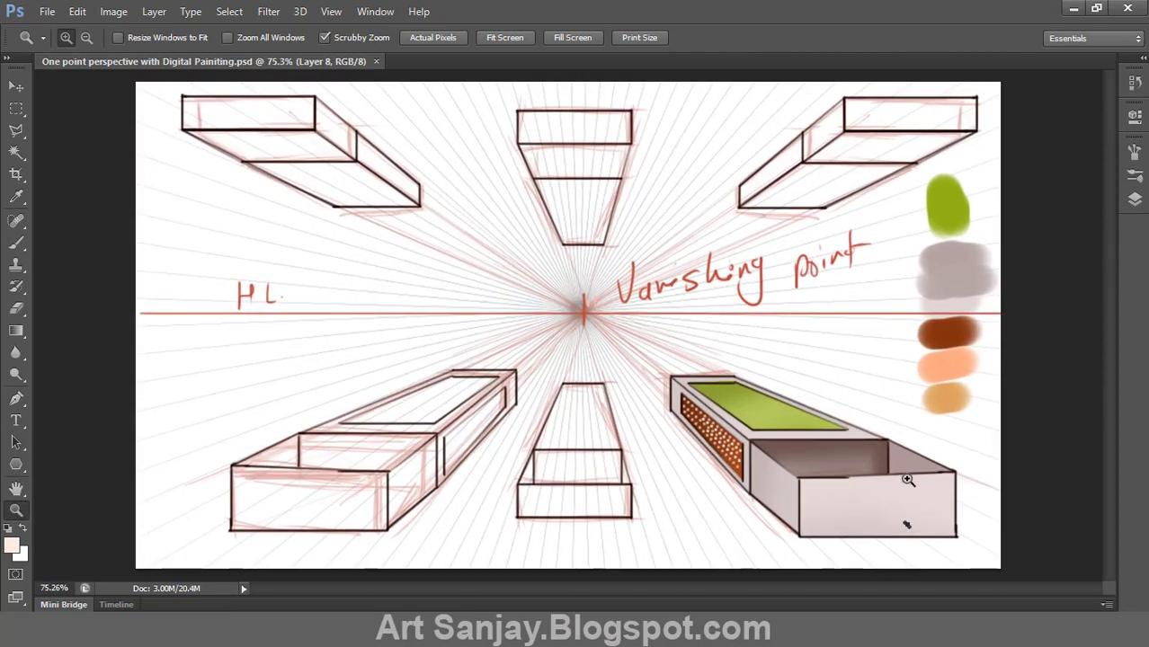
- Check the box's open front section up close, then review the full drawing fitted to the screen
left_click(907, 478)
left_click_drag(856, 483, 773, 437)
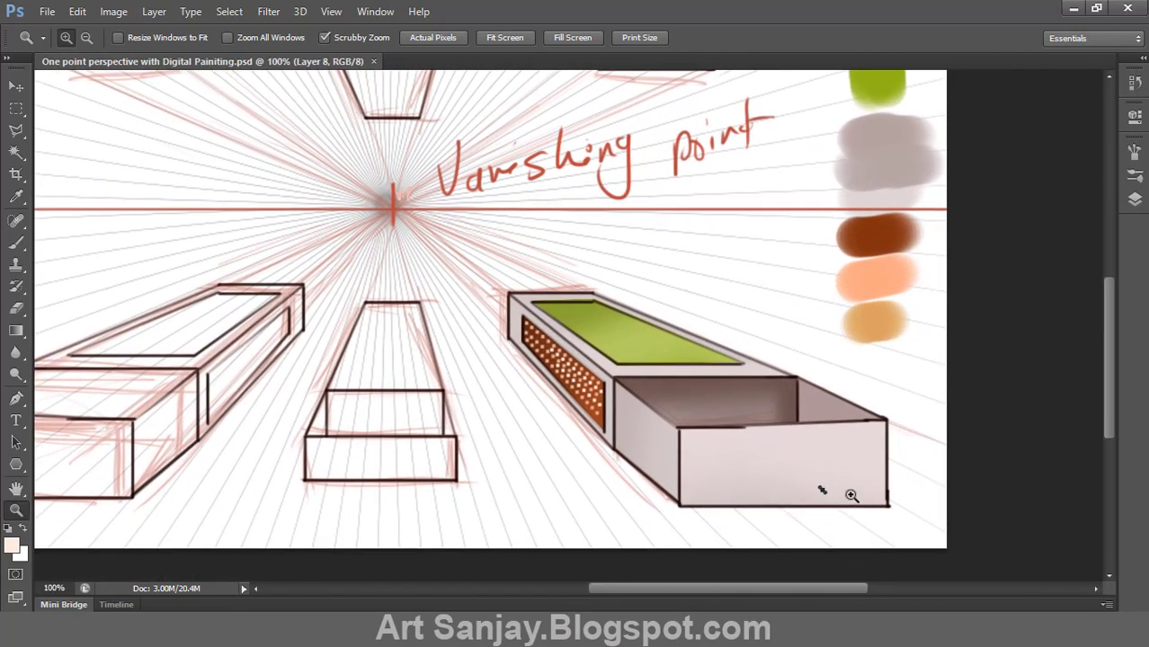
key("p")
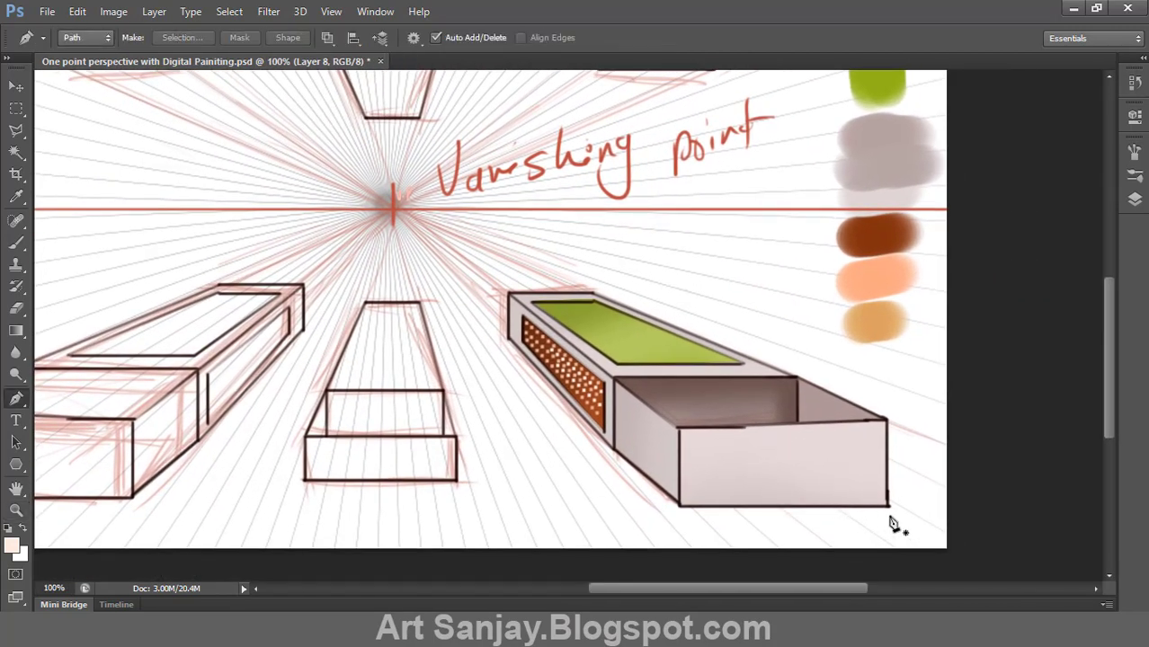
key("z")
left_click(735, 414)
left_click_drag(693, 397, 592, 247)
left_click(619, 360, "alt")
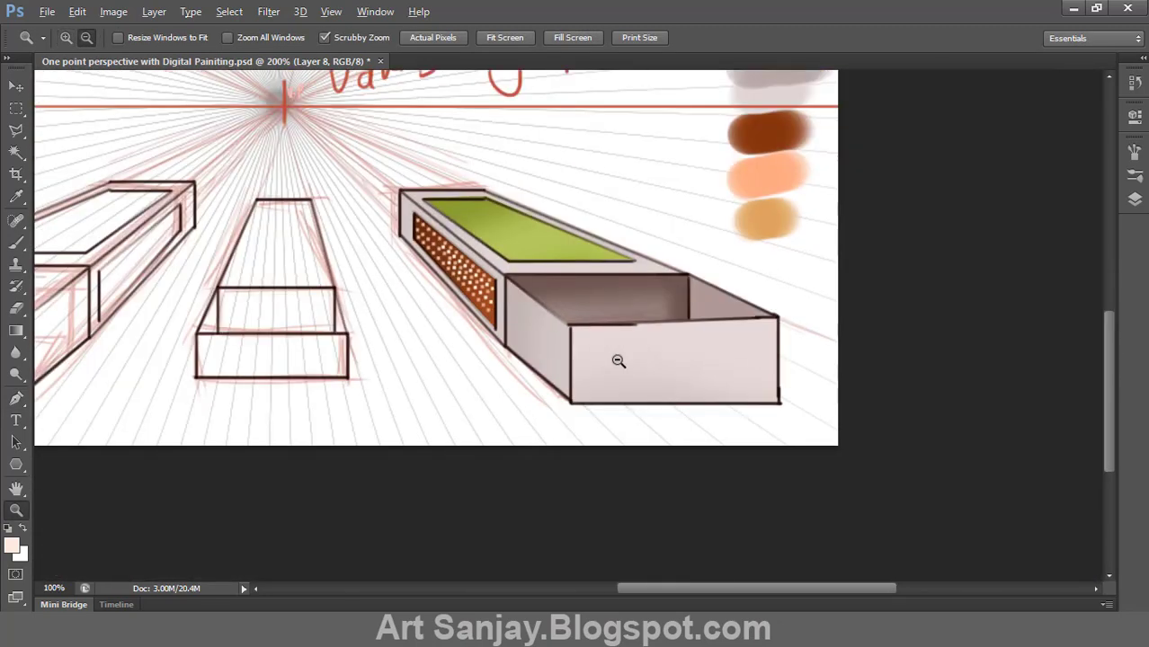
left_click(619, 360, "alt")
left_click(617, 387, "alt")
right_click(539, 366)
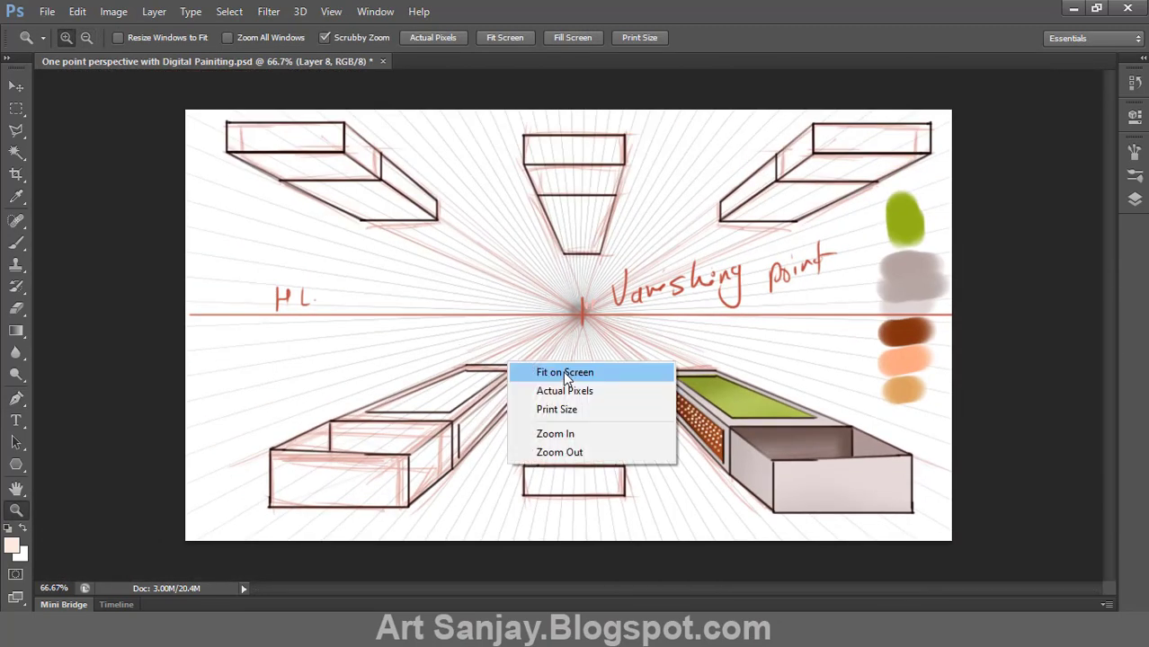
left_click(563, 373)
right_click(322, 310)
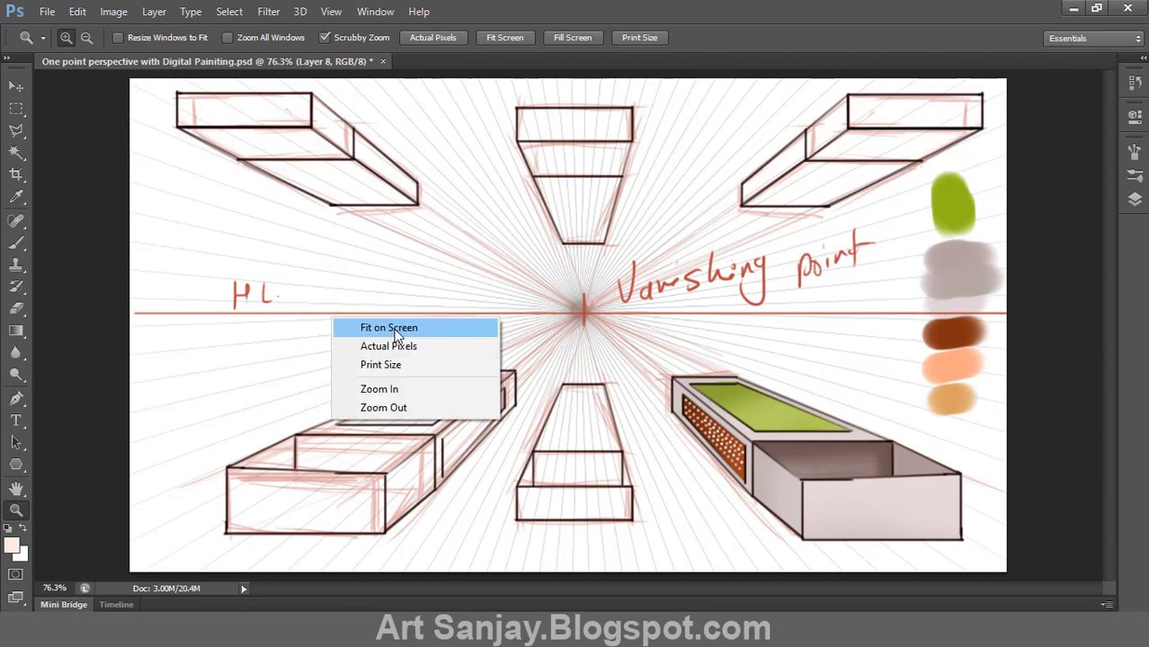
left_click(378, 329)
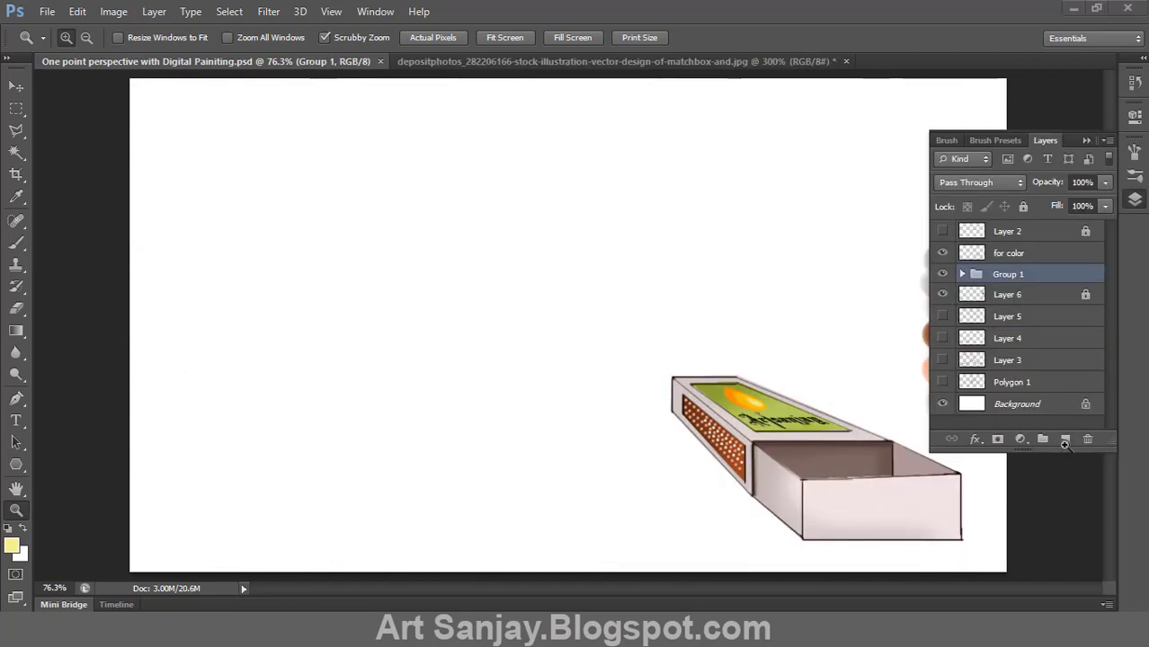
- Add a new layer above Group 1 and select a thin diagonal matchstick shape in the empty area with the Pen tool
left_click(1065, 439)
left_click(947, 141)
left_click(824, 141)
left_click(824, 141)
left_click_drag(768, 318, 836, 202)
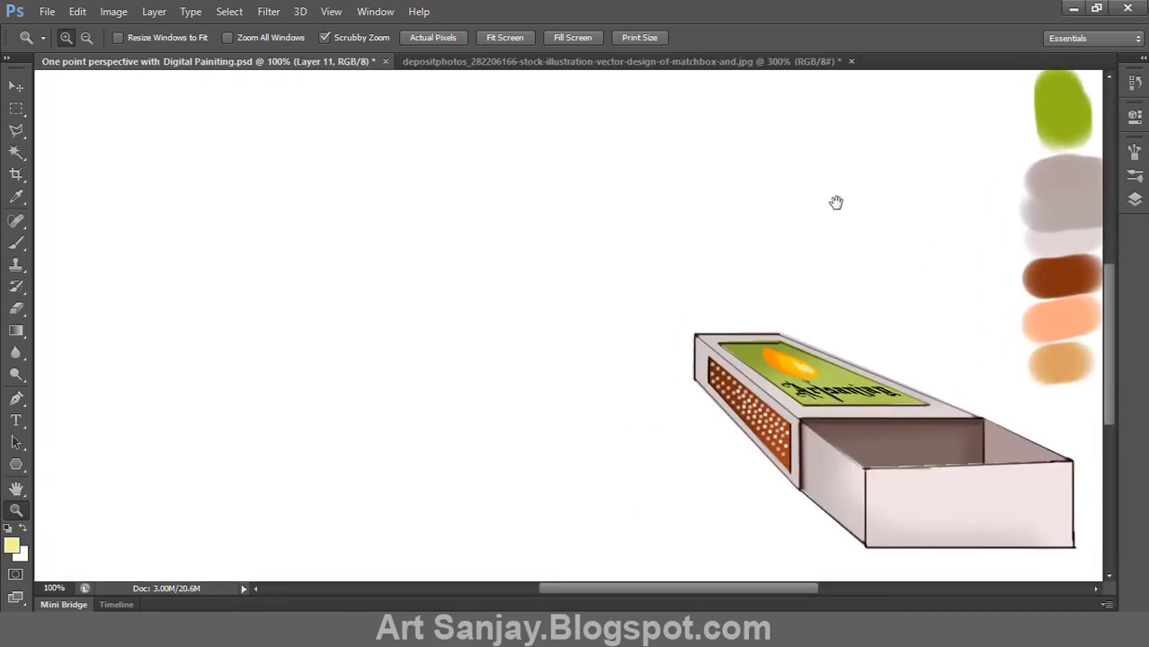
key("p")
left_click(298, 242)
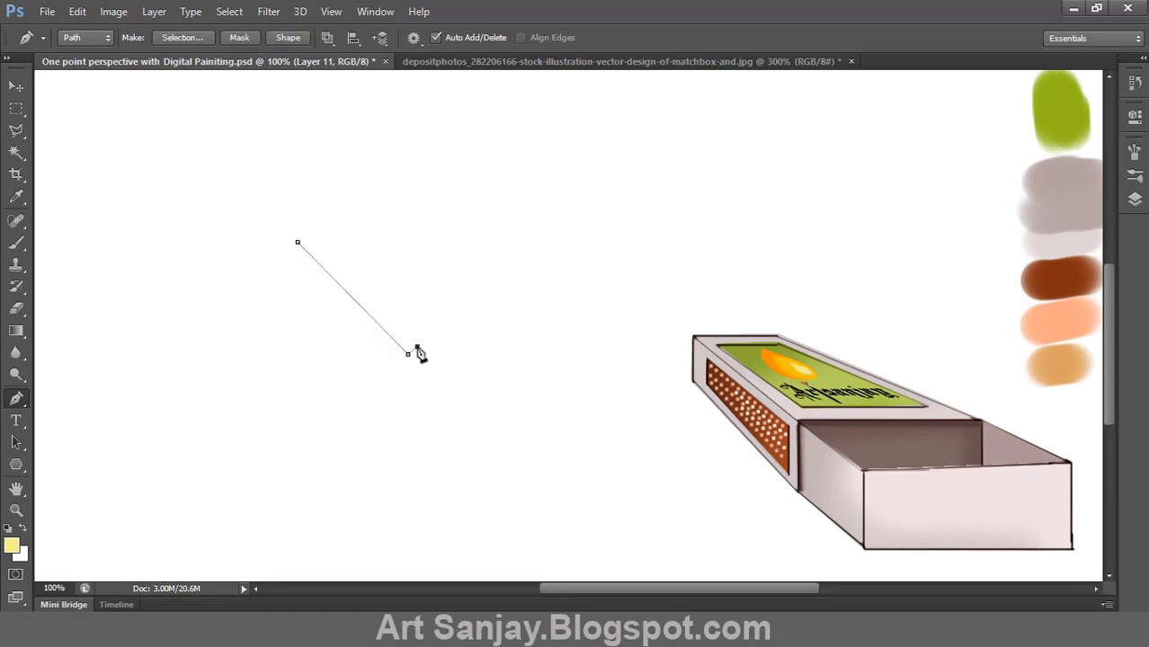
key("ctrl+Return")
- Sample the peach swatch as the foreground colour and fill the selected matchstick shape with it
left_click(11, 545)
left_click_drag(863, 213, 586, 426)
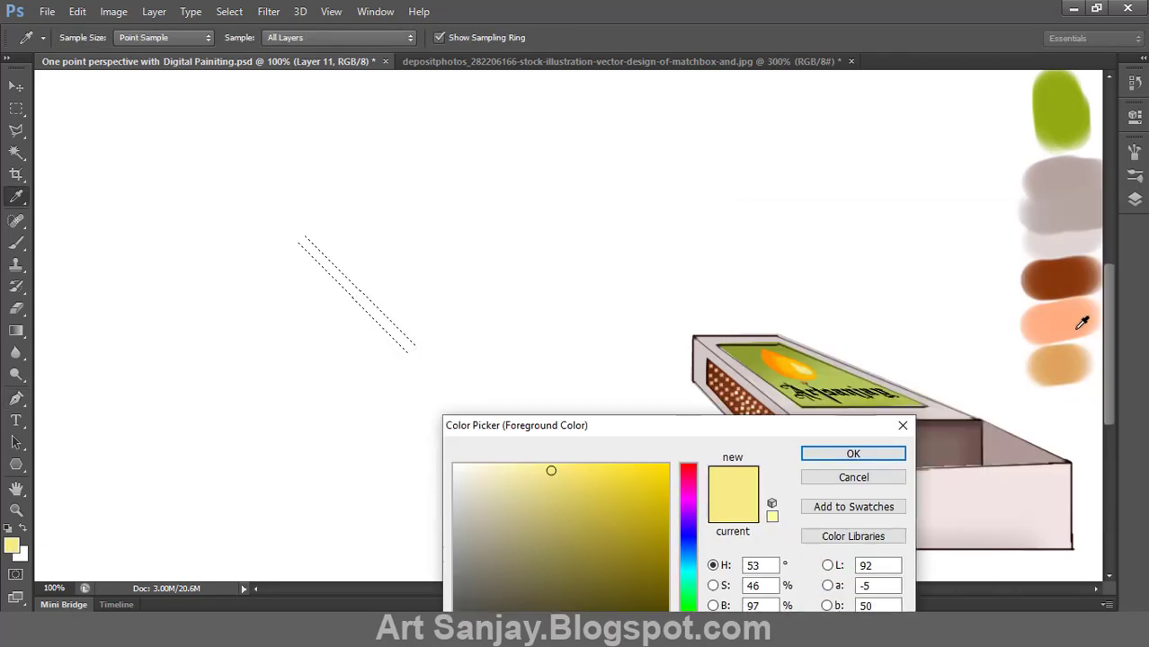
left_click(853, 454)
key("alt+Delete")
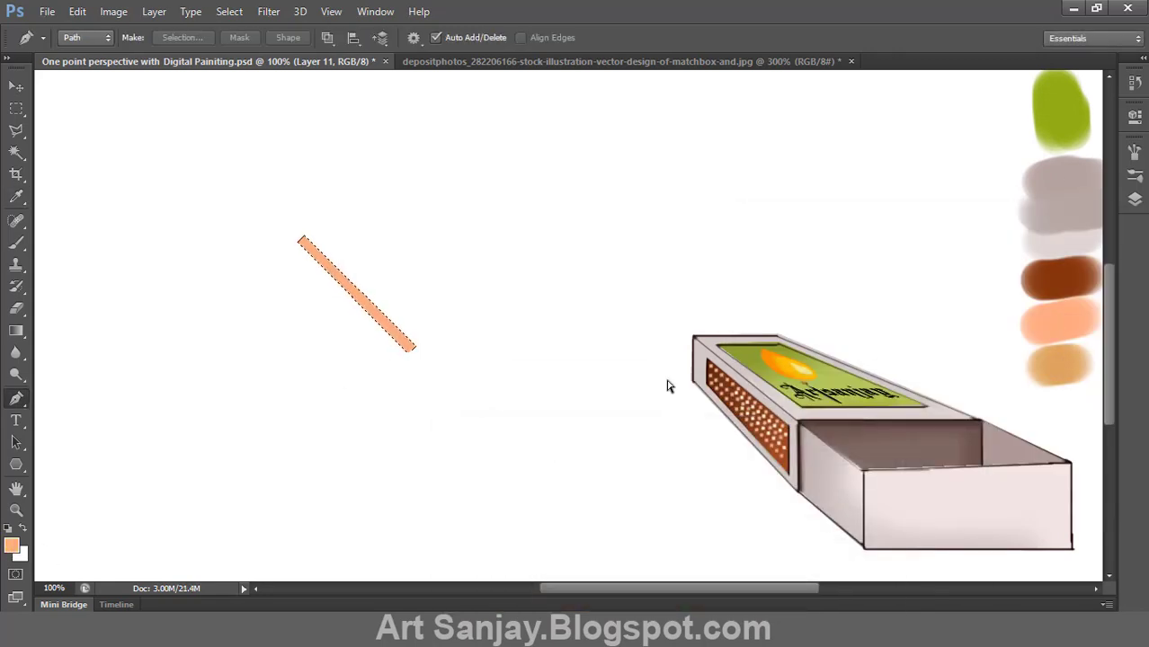
- Deselect the filled matchstick and sample the tan swatch as the foreground colour
key("ctrl+d")
key("z")
left_click(396, 311)
left_click(403, 306)
left_click(453, 373, "alt")
left_click(452, 374, "alt")
left_click(452, 374, "alt")
left_click(12, 546)
left_click(853, 455)
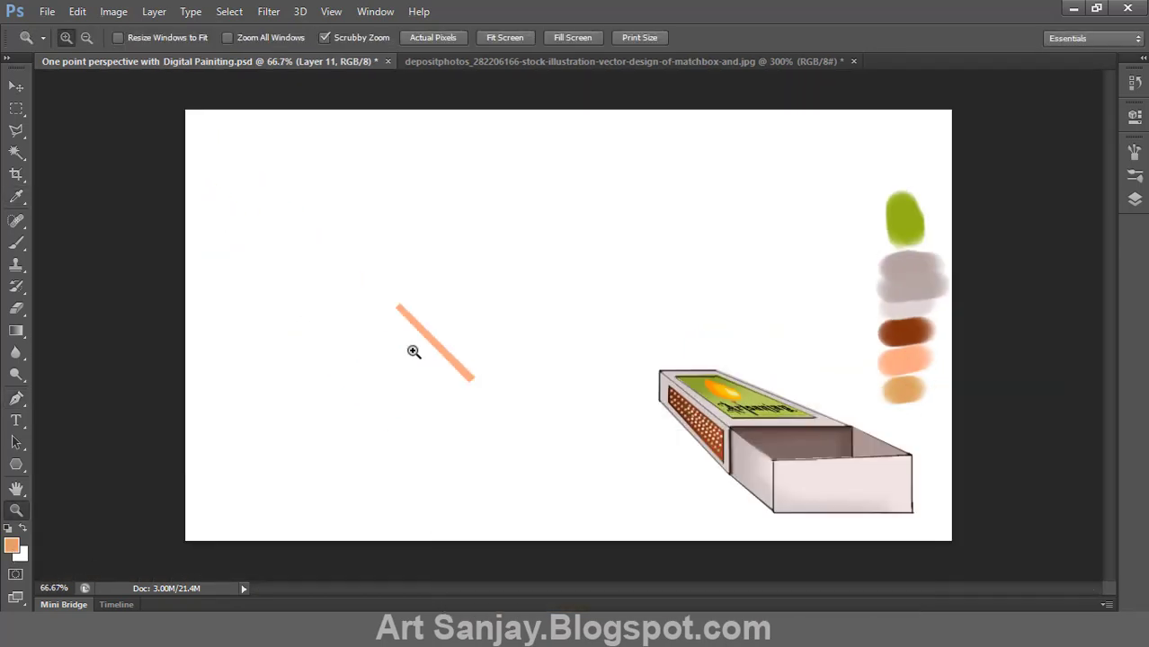
- Outline a narrow side strip along the matchstick's lower edge with the Pen tool and convert it to a selection
left_click(433, 360)
left_click(434, 360)
key("p")
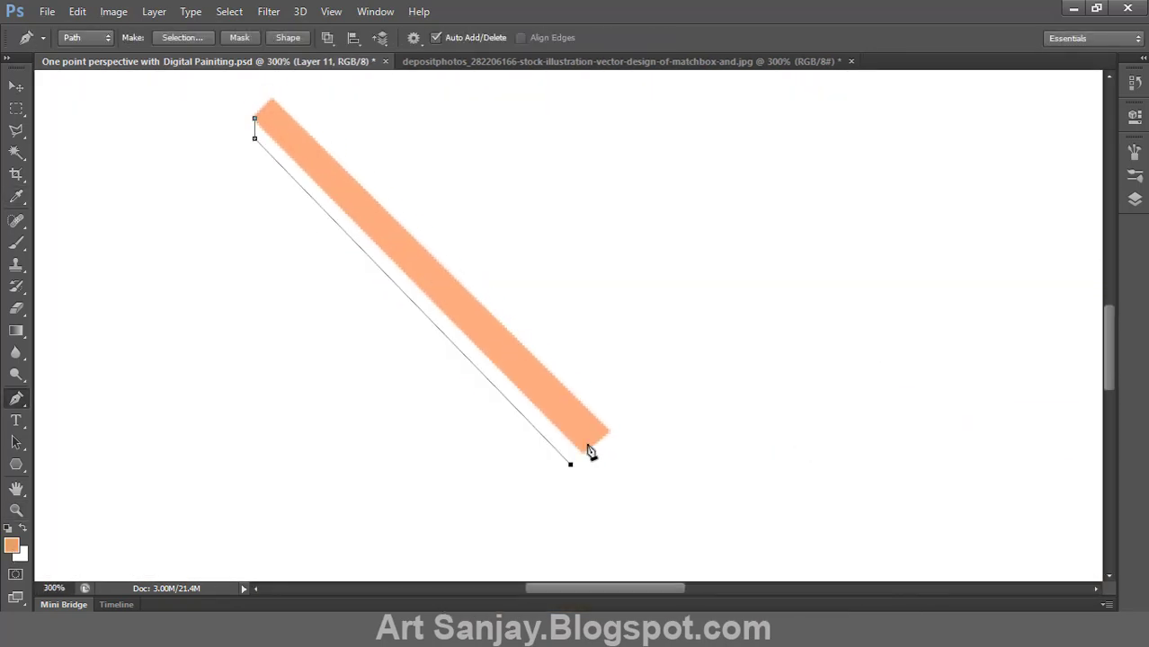
left_click(589, 443)
left_click(280, 115)
key("ctrl+Return")
- Fill the side strip with tan on a new layer beneath the matchstick and deselect it
left_click(1135, 200)
left_click(1084, 447)
left_click(955, 140)
left_click(829, 140)
key("alt+Delete")
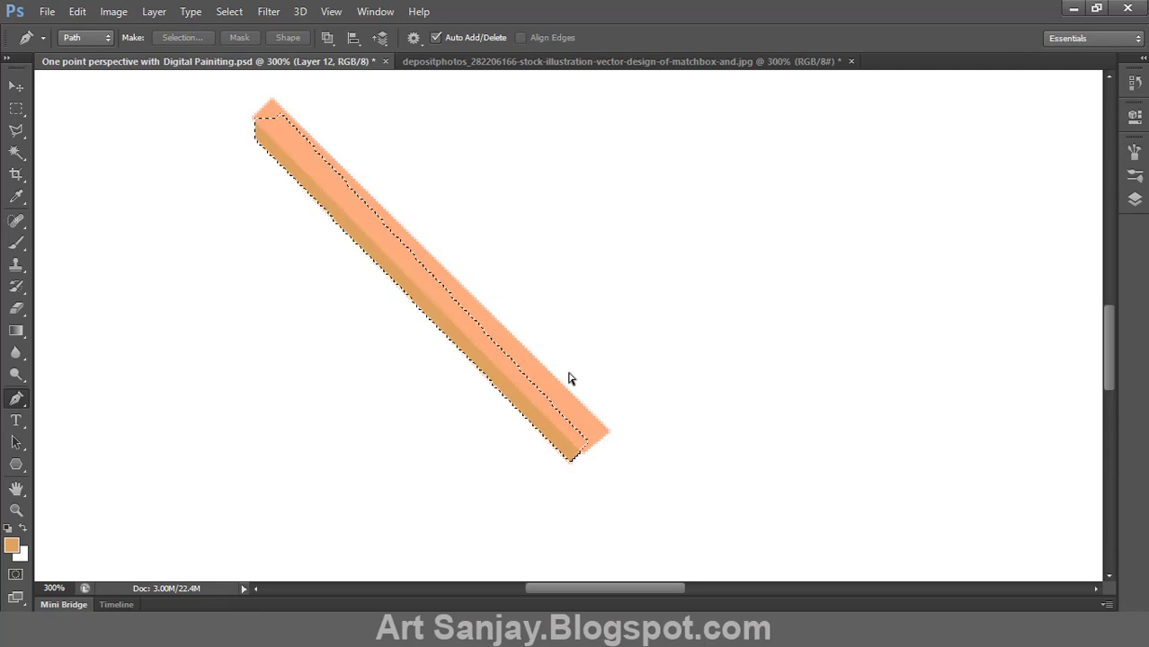
key("ctrl+d")
- Merge the matchstick and its tan side into one layer and scale it up to about 105.6%
key("z")
left_click_drag(516, 450, 480, 444)
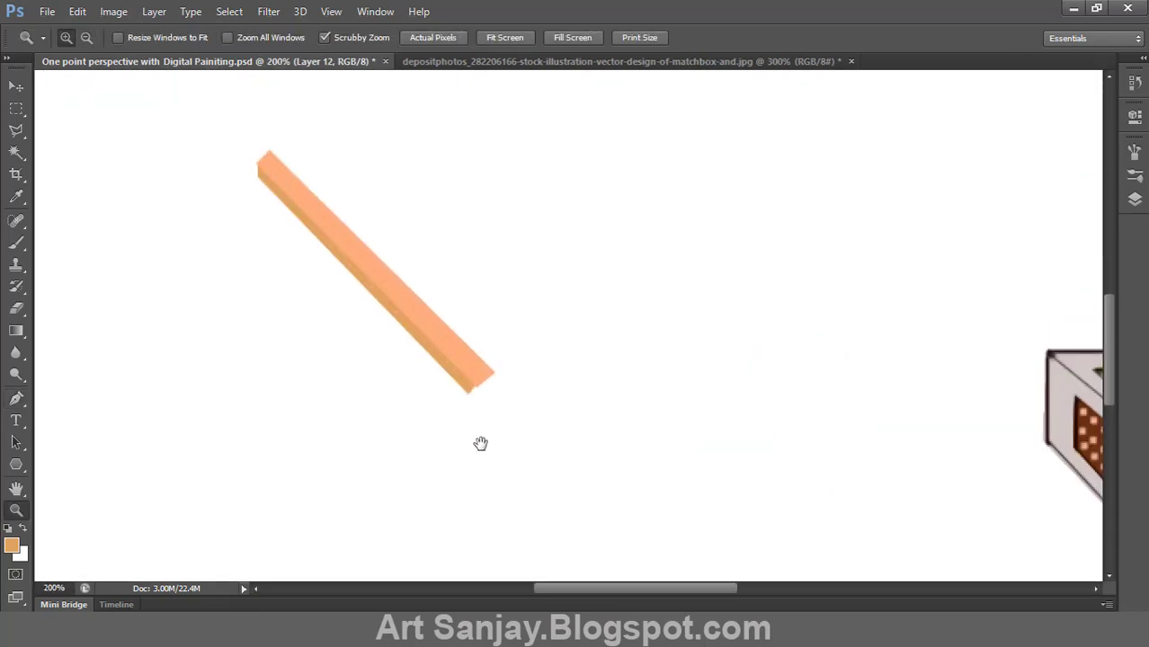
left_click(1137, 201)
key("ctrl+t")
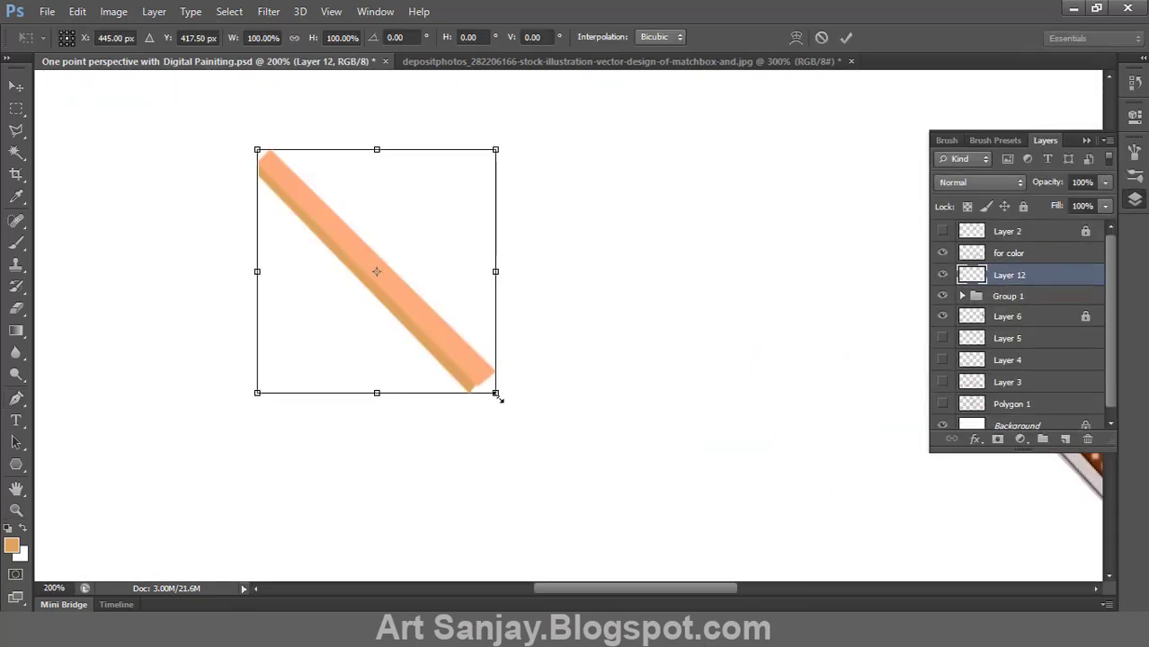
left_click_drag(499, 393, 510, 407)
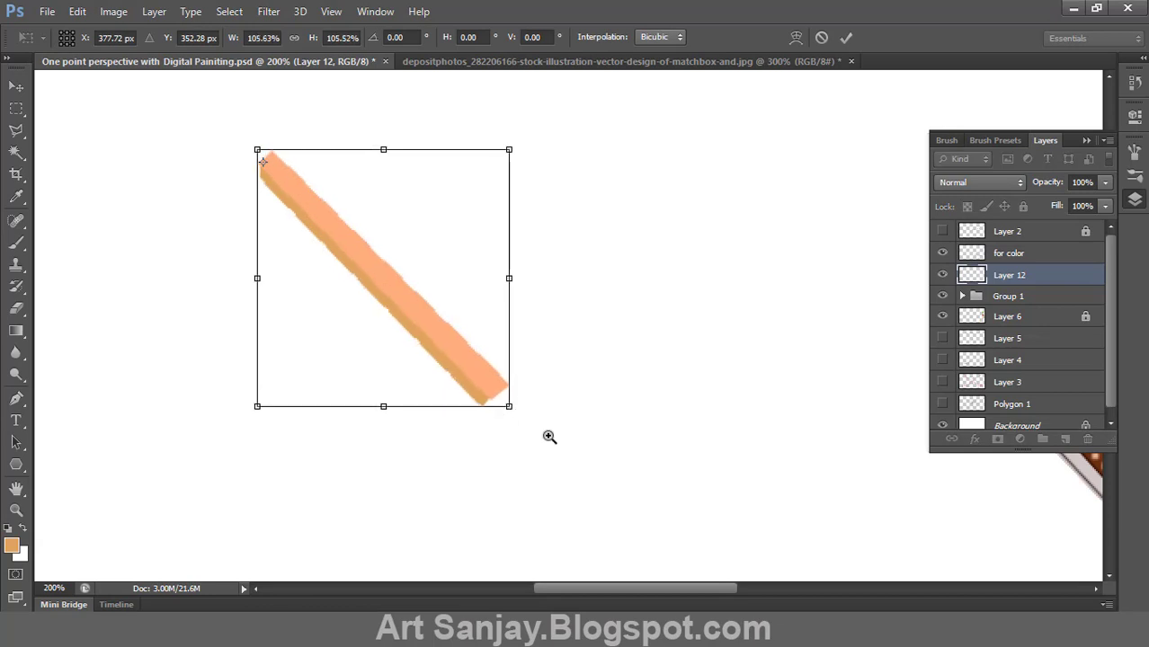
key("Return")
- Add a new layer and draw a small upright elliptical selection beside the matchstick
left_click(1065, 440)
right_click(16, 112)
left_click(72, 125)
mouse_move(576, 247)
left_mouse_down()
mouse_move(611, 321)
mouse_move(639, 346)
left_mouse_up()
left_click_drag(511, 384, 338, 306)
- Sample the dark brown swatch as the foreground colour and fill the elliptical selection with it
key("z")
left_click(592, 387, "alt")
left_click(592, 388, "alt")
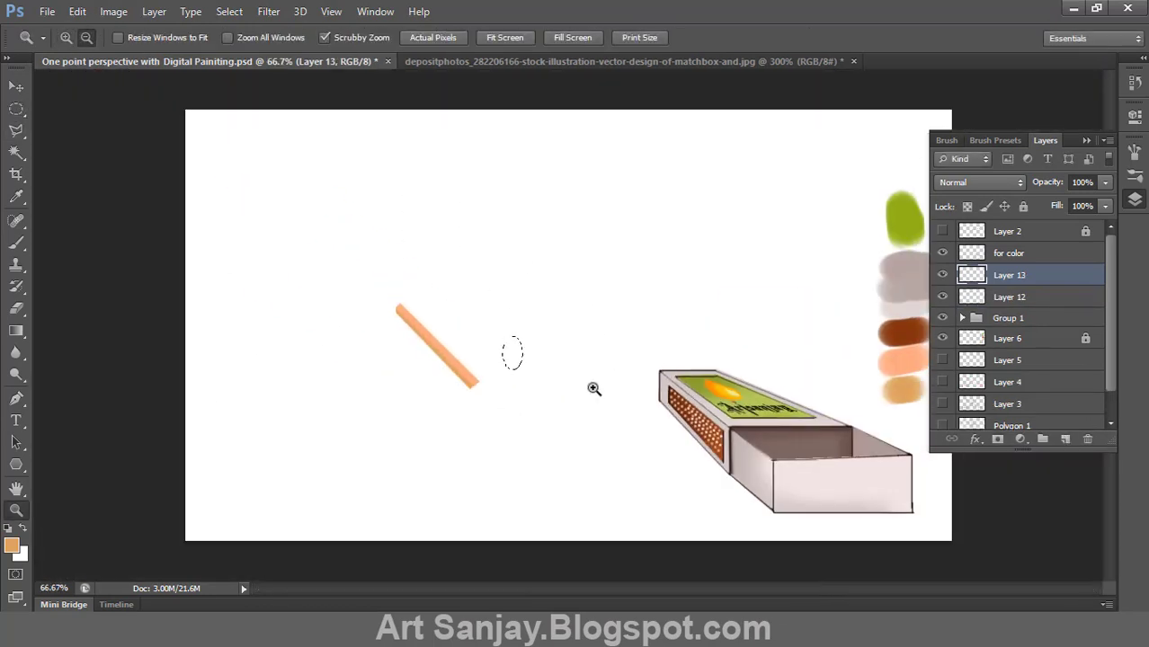
left_click(12, 546)
left_click(910, 323)
key("Return")
left_click(522, 367)
left_click(521, 367)
left_click_drag(523, 369, 681, 404)
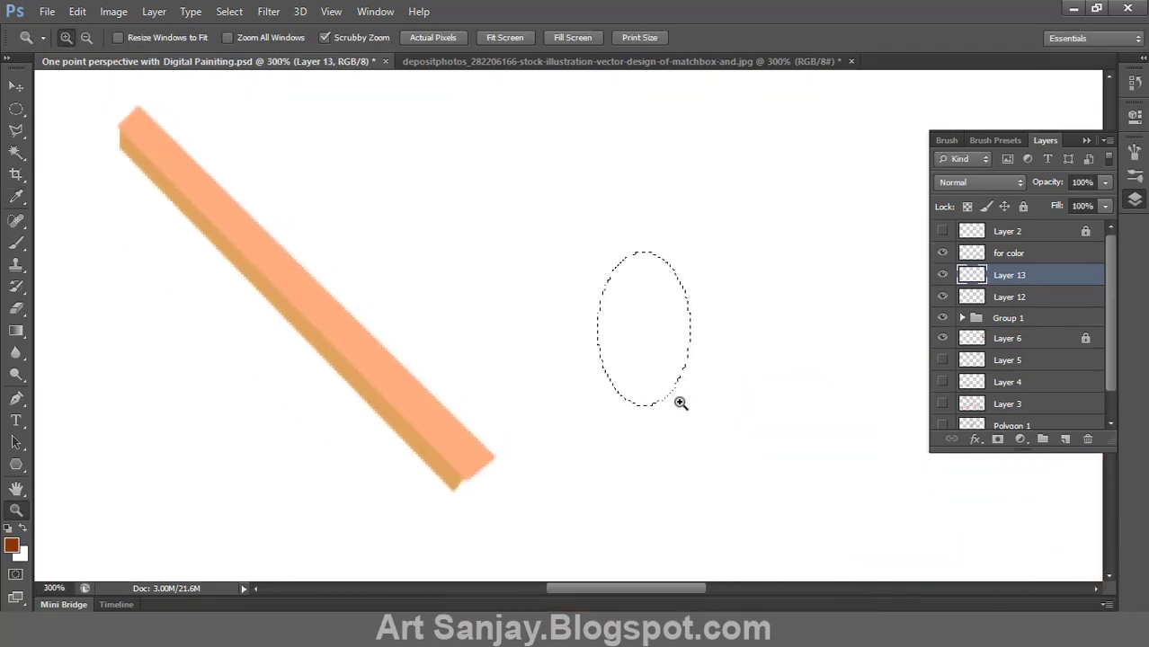
key("alt+BackSpace")
key("ctrl+d")
- Brush a brown shade along the ellipse's left edge and a light orange highlight along its right edge, and deselect
left_click(10, 546)
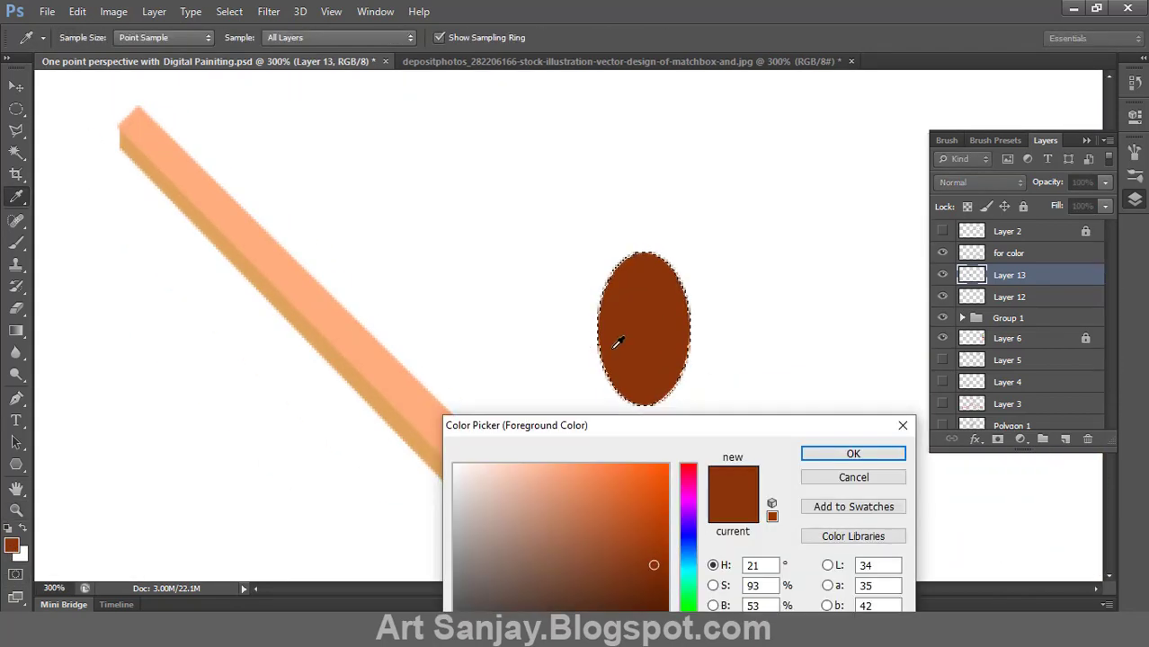
left_click(850, 457)
key("b")
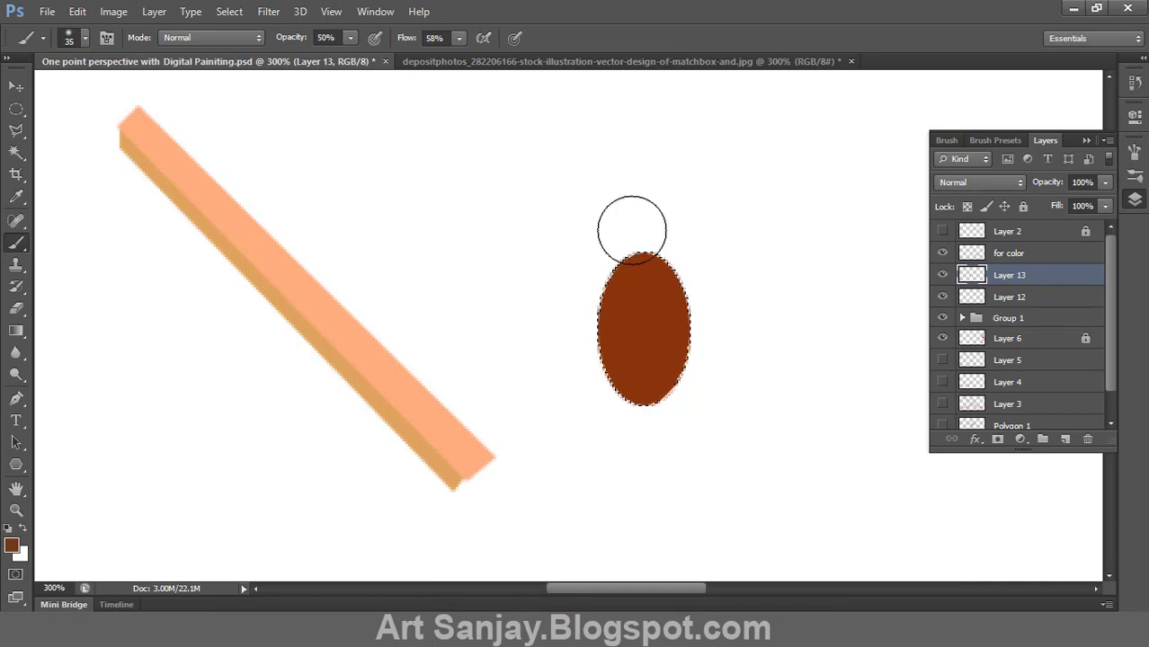
left_click_drag(632, 230, 622, 388)
left_click(11, 546)
left_click(572, 480)
left_click(854, 453)
mouse_move(677, 248)
left_mouse_down()
mouse_move(699, 334)
mouse_move(667, 407)
left_mouse_up()
key("ctrl+d")
- Rotate the shaded match head to the stick's diagonal and place it on the stick's lower end
key("v")
mouse_move(649, 351)
left_mouse_down()
mouse_move(603, 411)
mouse_move(570, 346)
left_mouse_up()
key("space")
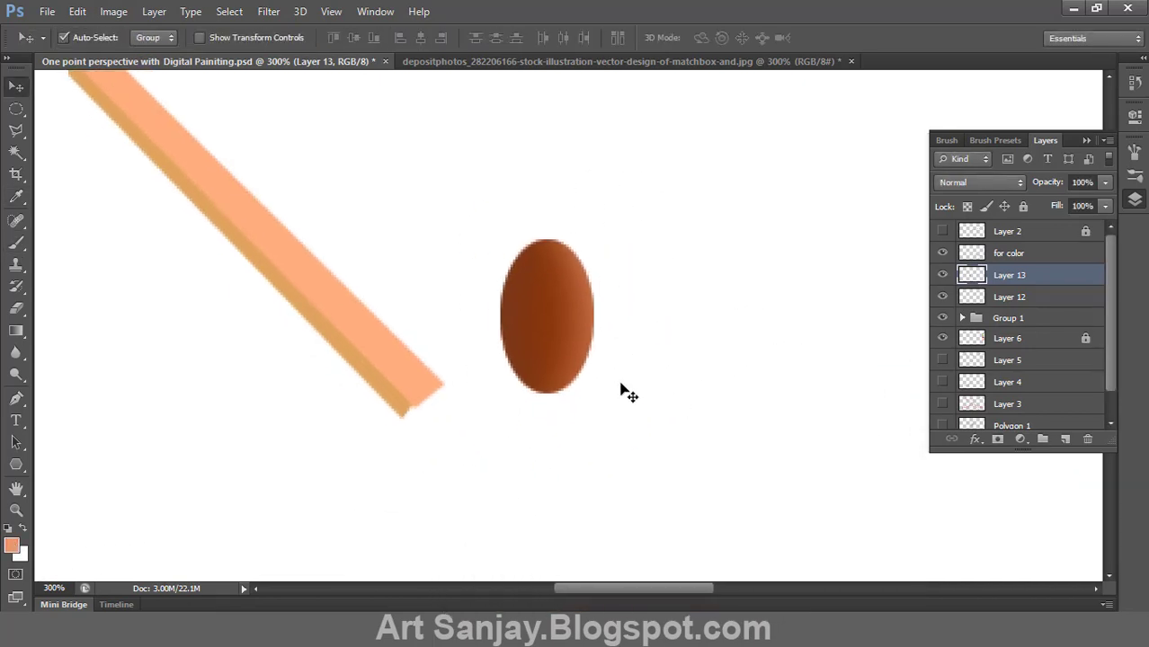
key("ctrl+t")
left_click_drag(598, 398, 662, 347)
left_click_drag(551, 311, 468, 459)
key("Return")
- Merge the match head layer with the stick layer and check the merged layer's content
key("z")
left_click(511, 433, "alt")
left_click(513, 434, "alt")
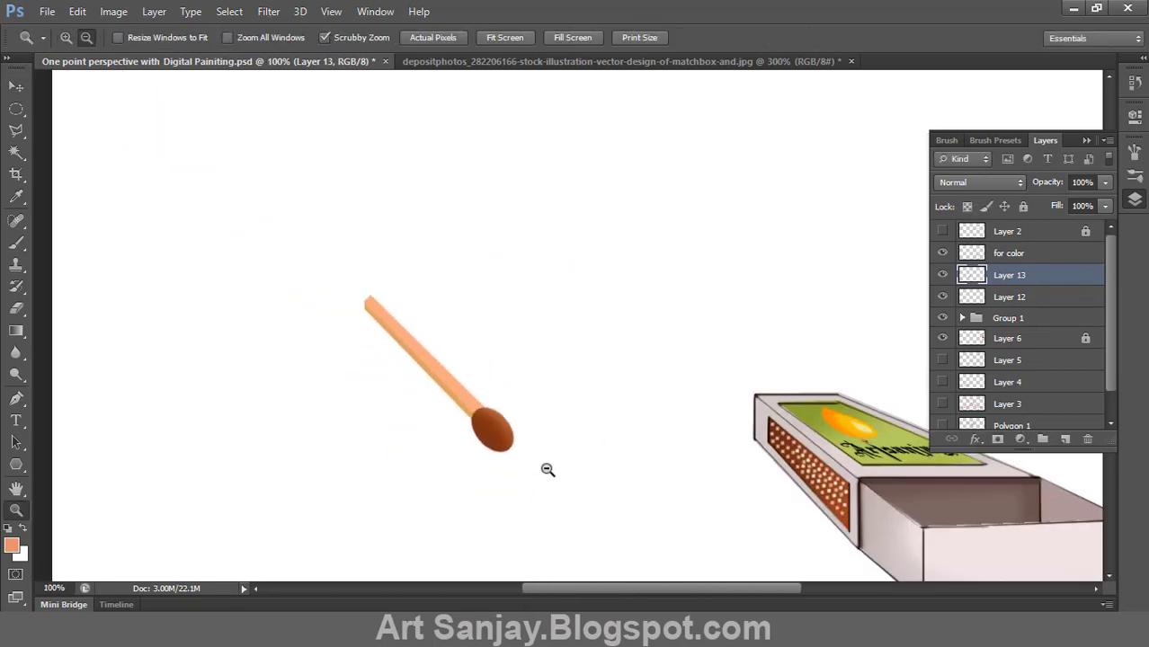
left_click(548, 470, "alt")
right_click(1028, 276)
left_click(885, 349)
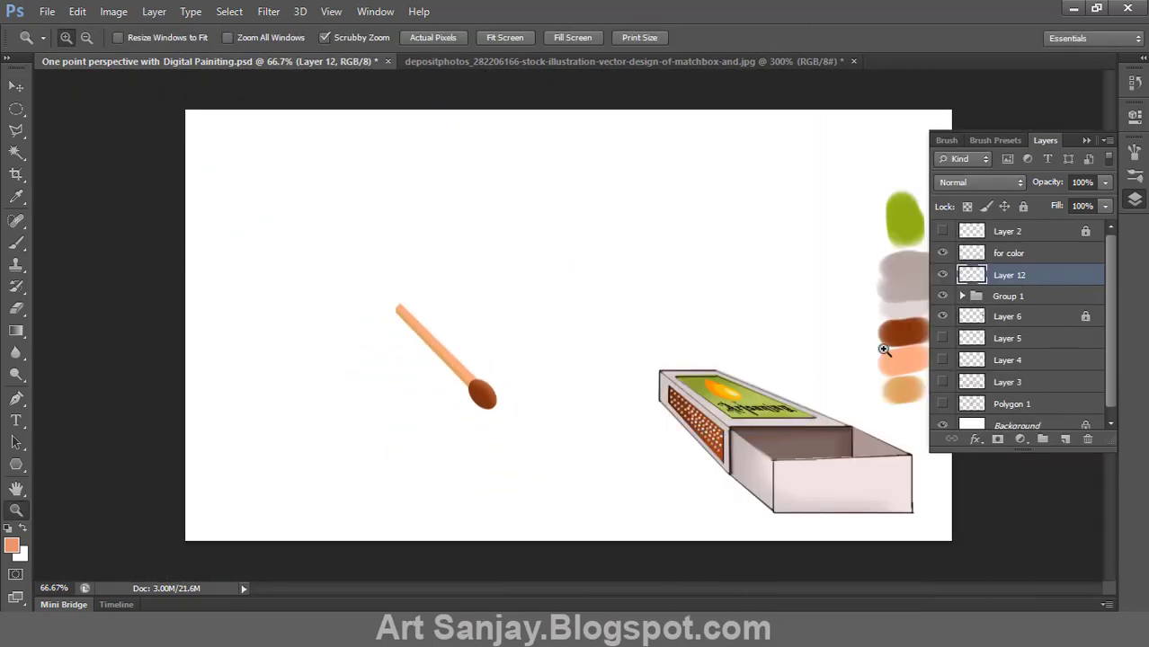
left_click(943, 276)
left_click(943, 276)
- Move the matchstick onto the open matchbox and rotate it to follow the box's perspective
left_click(605, 418)
key("v")
left_click_drag(222, 306, 690, 418)
key("z")
left_click(730, 401)
left_click_drag(541, 271, 580, 310)
key("v")
key("ctrl+t")
left_click_drag(623, 484, 643, 457)
left_click_drag(497, 360, 488, 371)
left_click_drag(555, 151, 542, 178)
- Duplicate the matchstick towards the tray's right side and rotate the copy to follow that side's perspective
left_click_drag(482, 363, 745, 350)
key("Return")
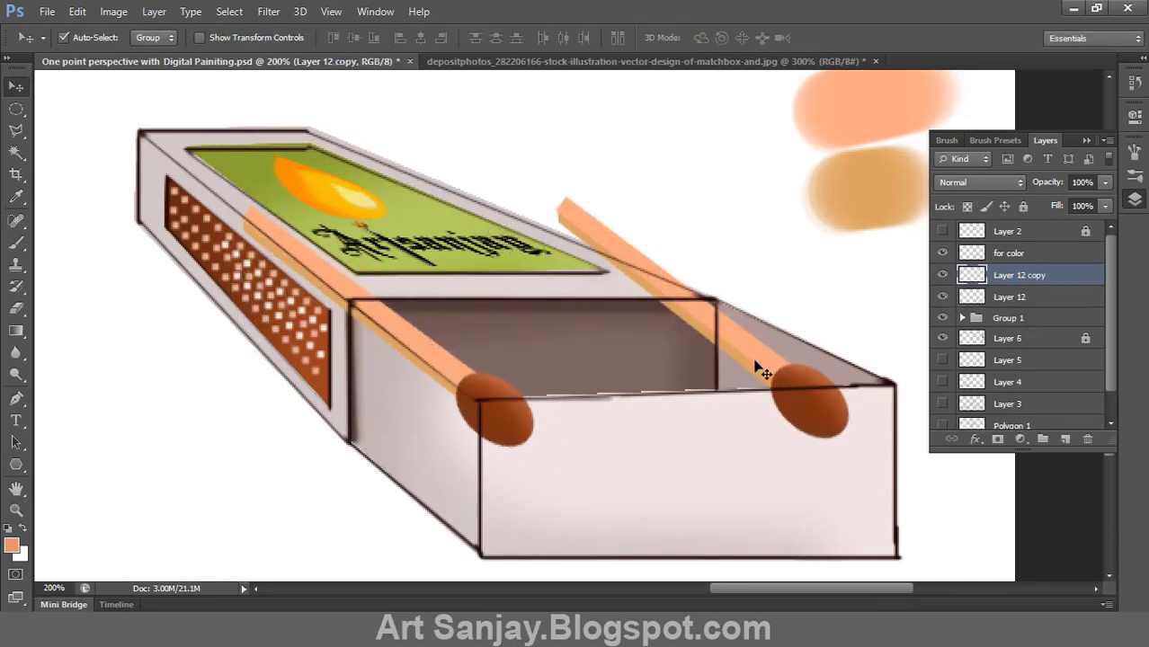
key("ctrl+t")
left_click_drag(860, 449, 877, 423)
left_click_drag(756, 348, 708, 365)
key("Return")
- Fill the tray with further matchstick copies, angling them in perspective and placing the last one over the front edge
left_click_drag(666, 349, 439, 334)
key("ctrl+t")
left_click_drag(577, 373, 508, 345)
key("Return")
key("ctrl+t")
key("Return")
key("ctrl+t")
left_click_drag(634, 446, 631, 451)
left_click_drag(520, 356, 572, 407)
key("Return")
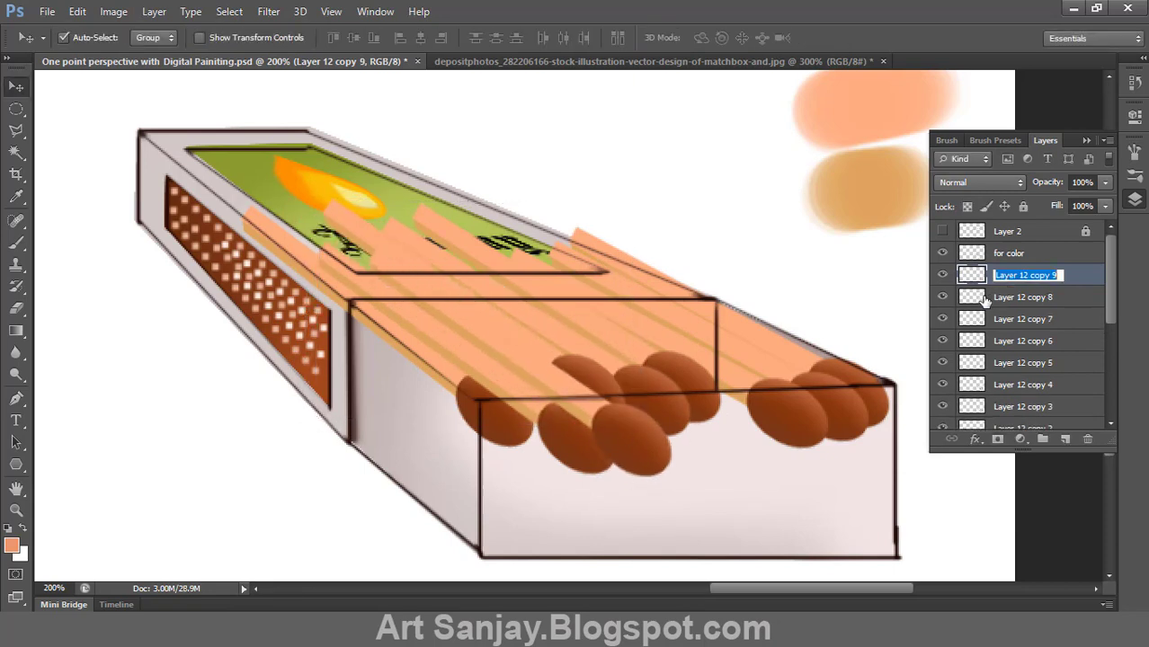
- Rename the topmost matchstick layer as m and merge all the other matchstick layers into one
type("m")
left_click(1023, 297)
left_click_drag(1111, 284, 1110, 308)
left_click(996, 417, "shift")
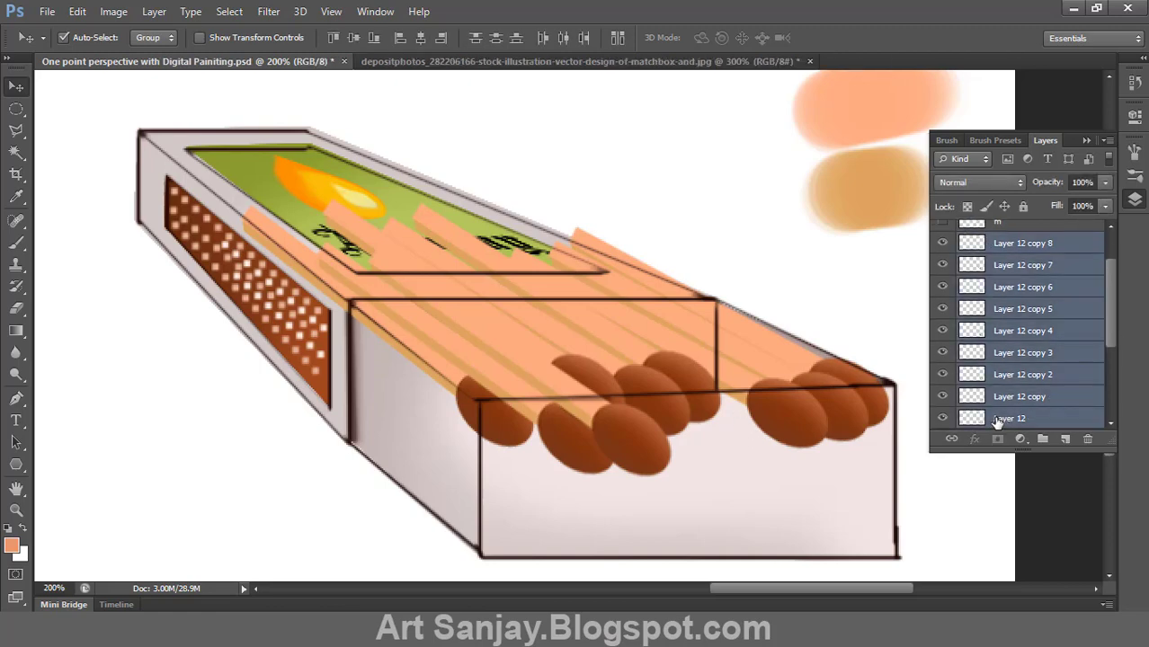
right_click(1018, 264)
left_click(711, 428)
- Hide layer m, select the tray opening with the Pen tool, and delete the merged matchsticks outside it
left_click(944, 268)
left_click_drag(737, 402, 650, 377)
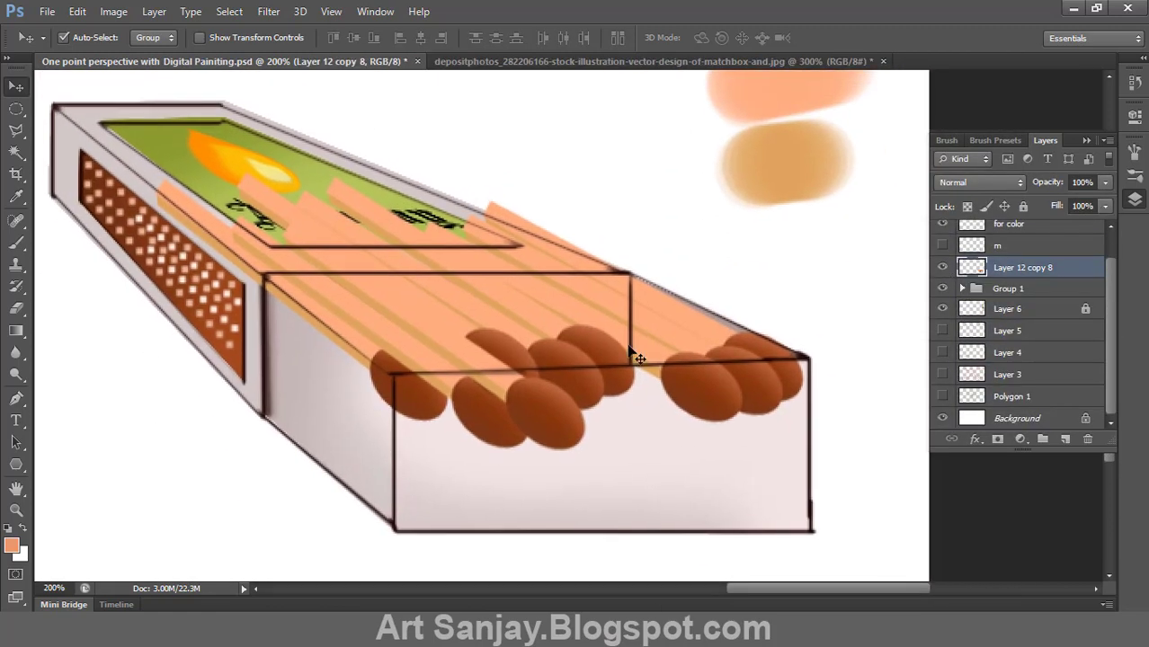
key("p")
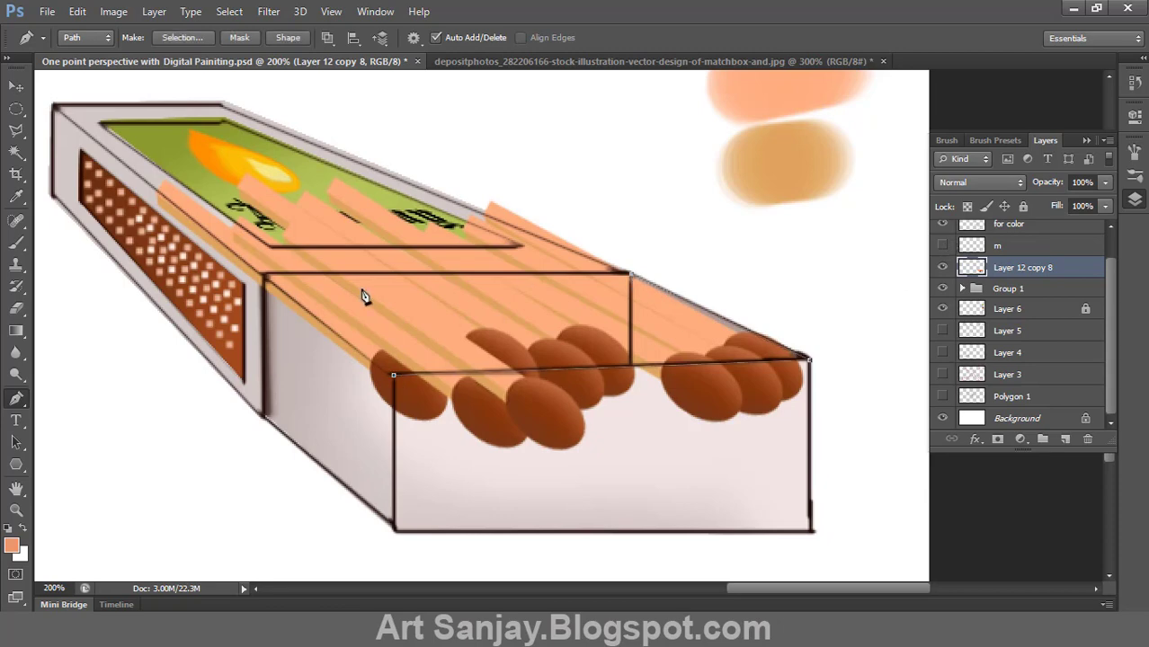
key("ctrl+Return")
right_click(571, 357)
left_click(230, 11)
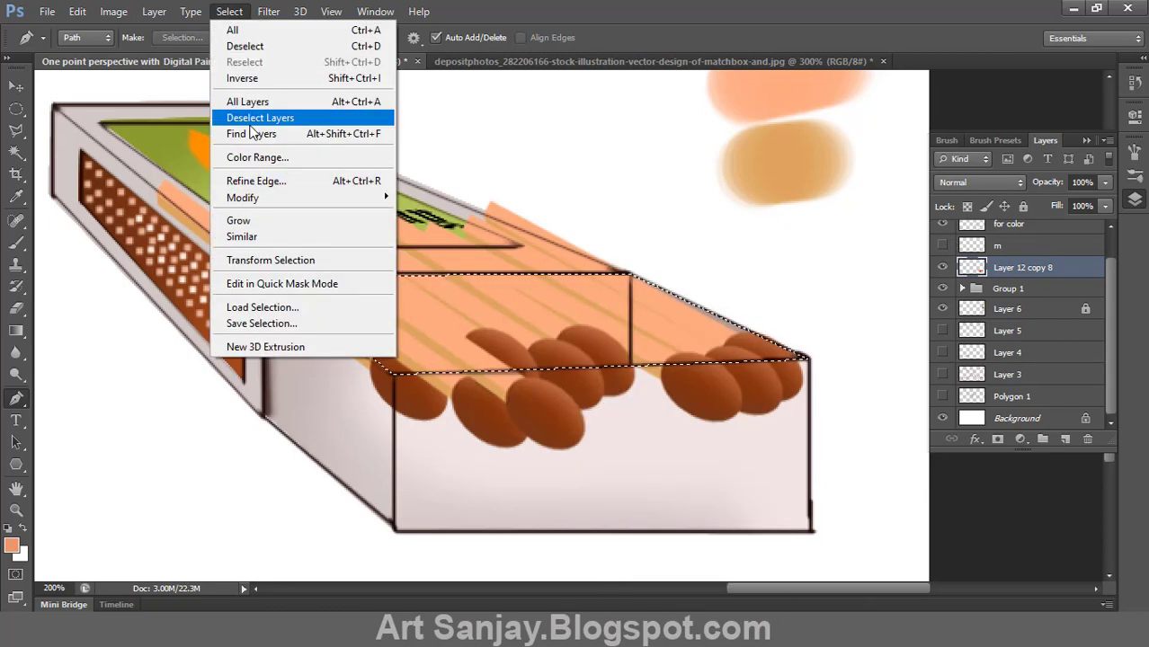
left_click(235, 79)
key("Delete")
key("ctrl+d")
- Show layer m and delete the upper end of its matchstick where it overlaps the box's cover
left_click(943, 245)
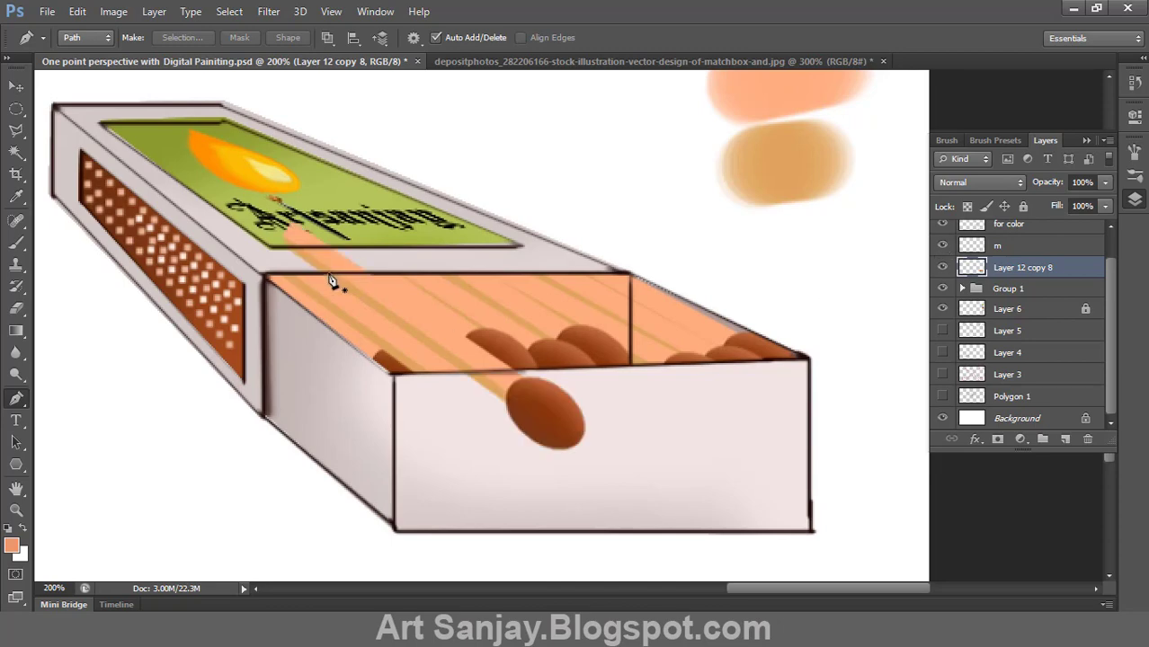
key("ctrl+Return")
left_click(1000, 252)
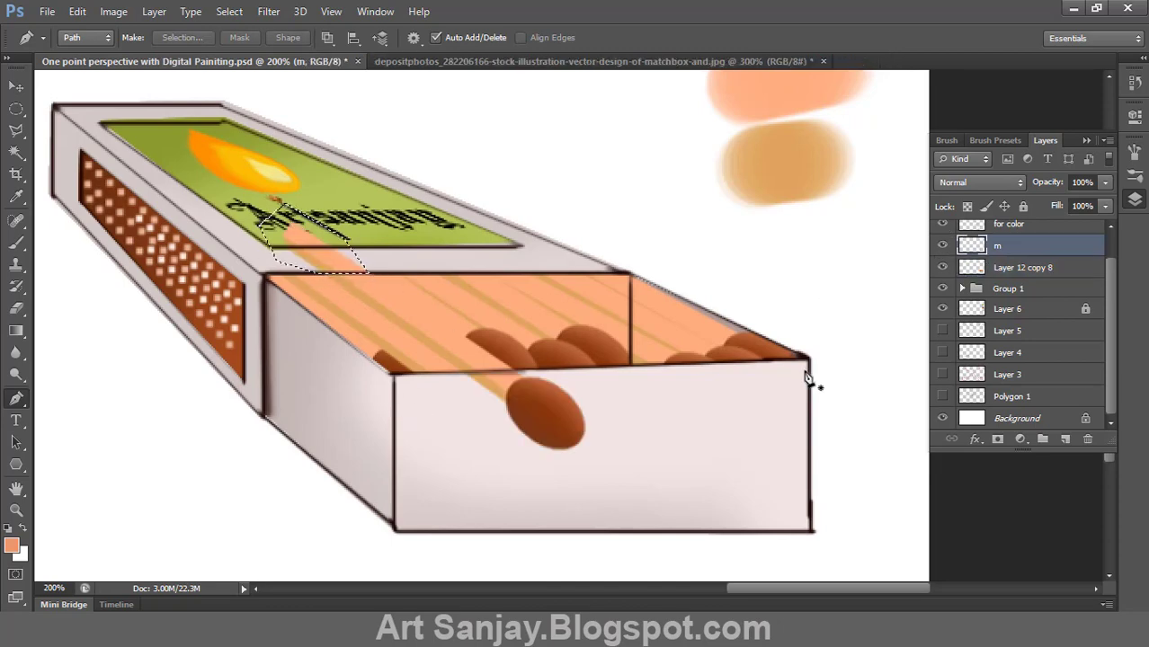
key("Delete")
key("ctrl+d")
- Group layer m with the merged matchsticks layer
left_click(545, 378, "alt")
left_click(531, 379)
left_click(996, 271, "shift")
key("ctrl+g")
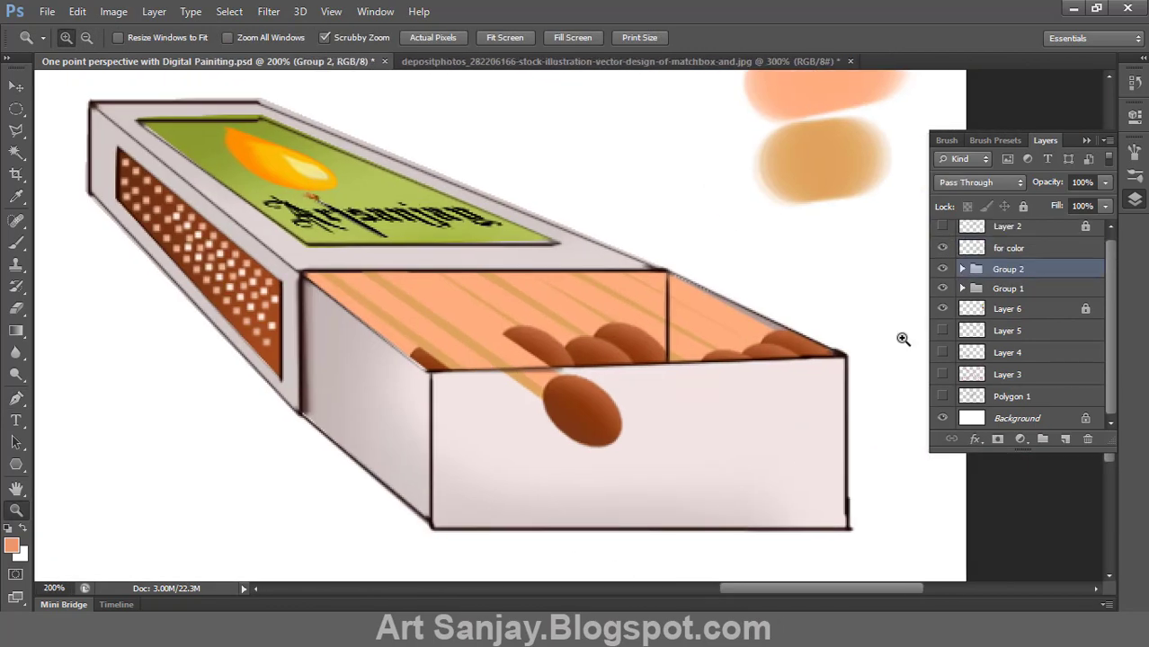
key("v")
left_click(438, 391)
left_click_drag(1000, 250, 996, 309)
key("ctrl+z")
- Cut the tray's front top edge line from the for color layer and paste it in place on a layer below Layer 6
key("l")
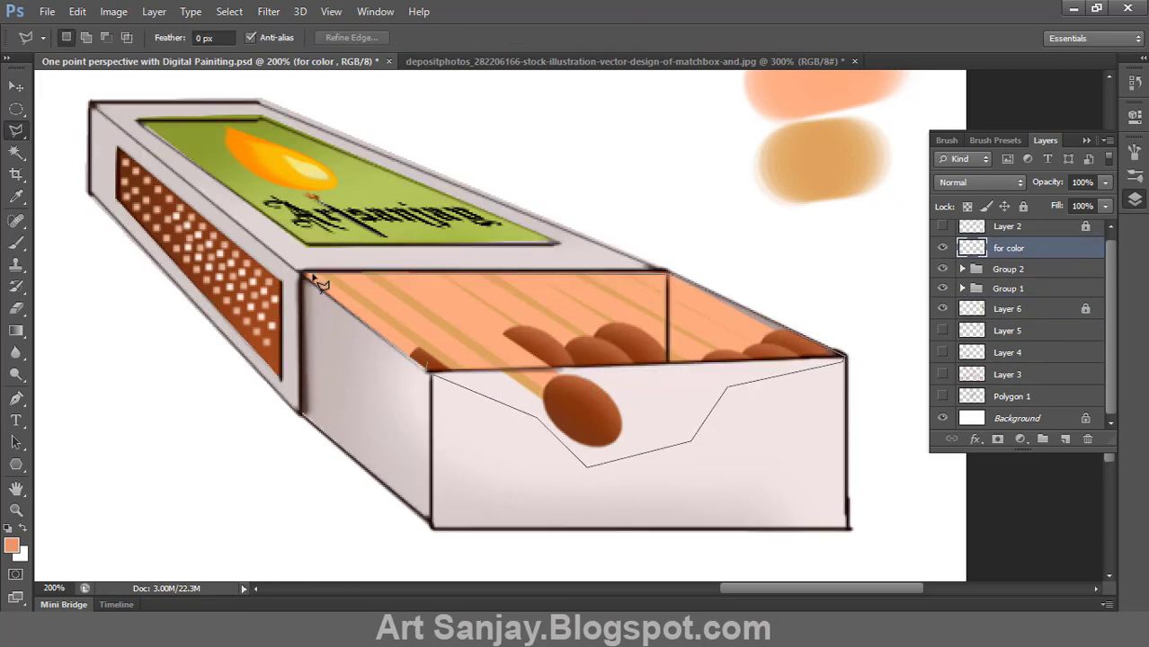
left_click(428, 371)
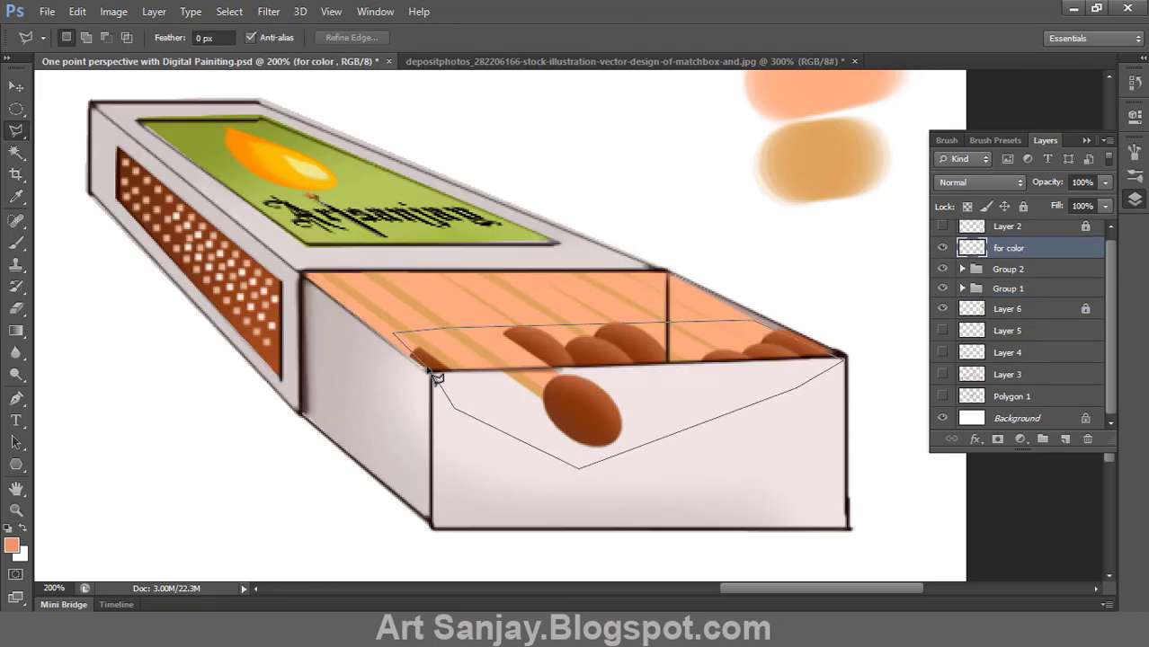
left_click(429, 369)
key("ctrl+x")
key("ctrl+shift+v")
left_click_drag(1009, 249, 1005, 340)
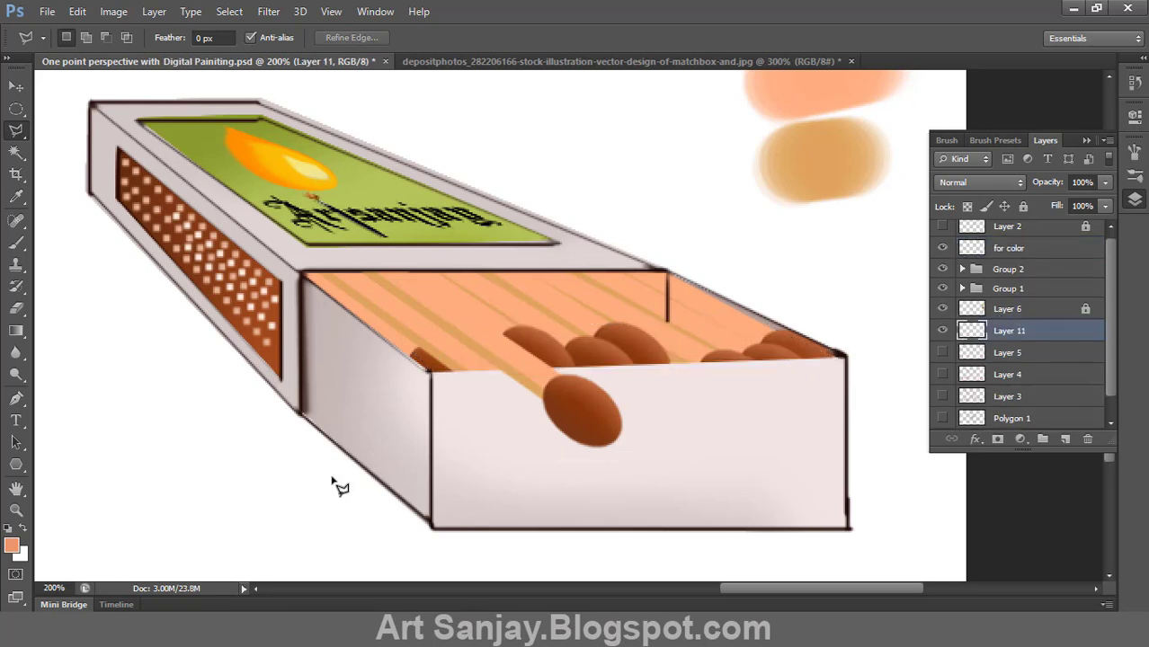
- Cut the vertical line inside the tray from the for color layer and paste it in place on a layer below Layer 6
left_click(681, 301, "ctrl")
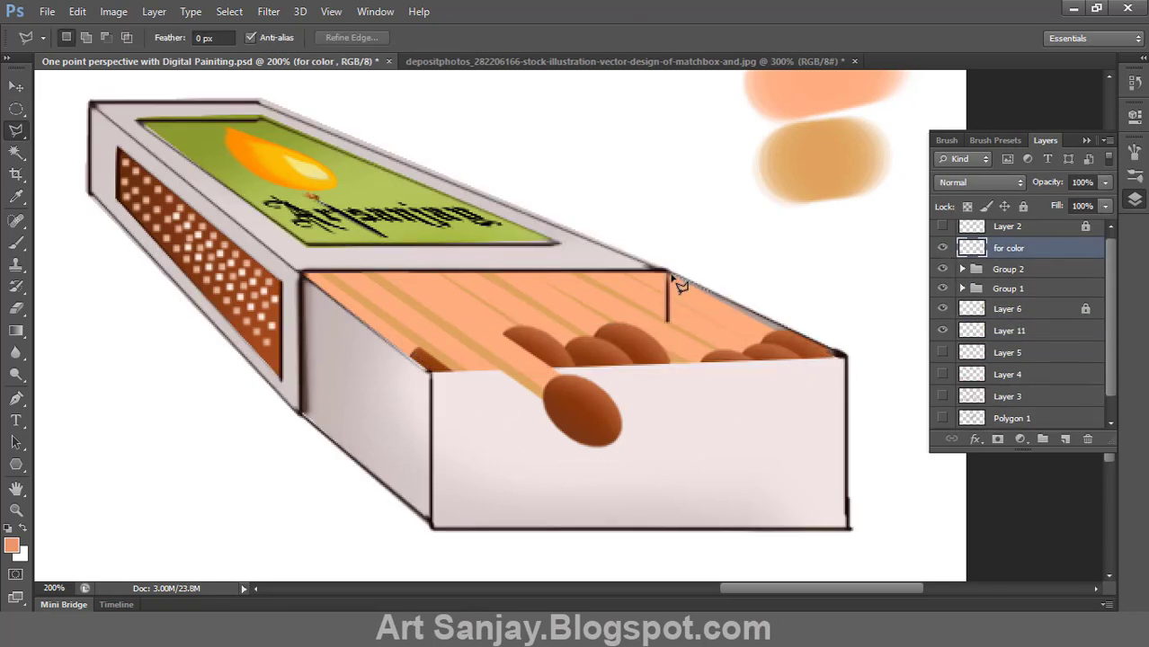
key("ctrl+x")
key("ctrl+shift+v")
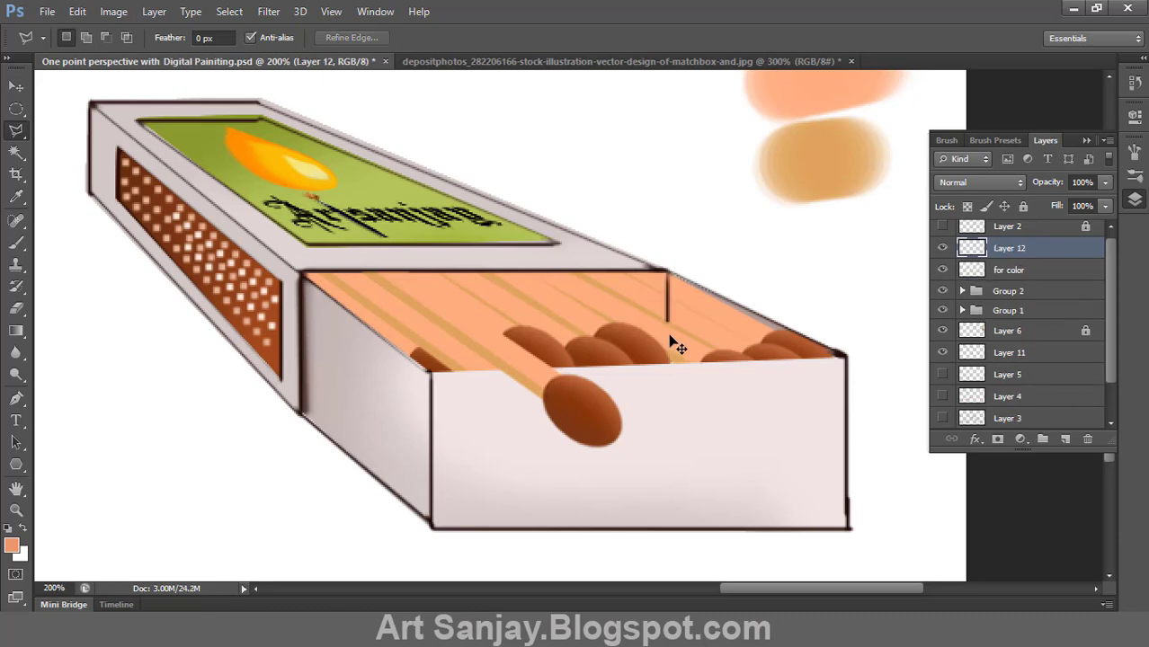
left_click_drag(1009, 250, 1003, 342)
- Review the drawing with the filled matchbox at actual size and fitted to the screen
key("ctrl+minus")
key("ctrl+minus")
left_click(848, 495)
right_click(687, 336)
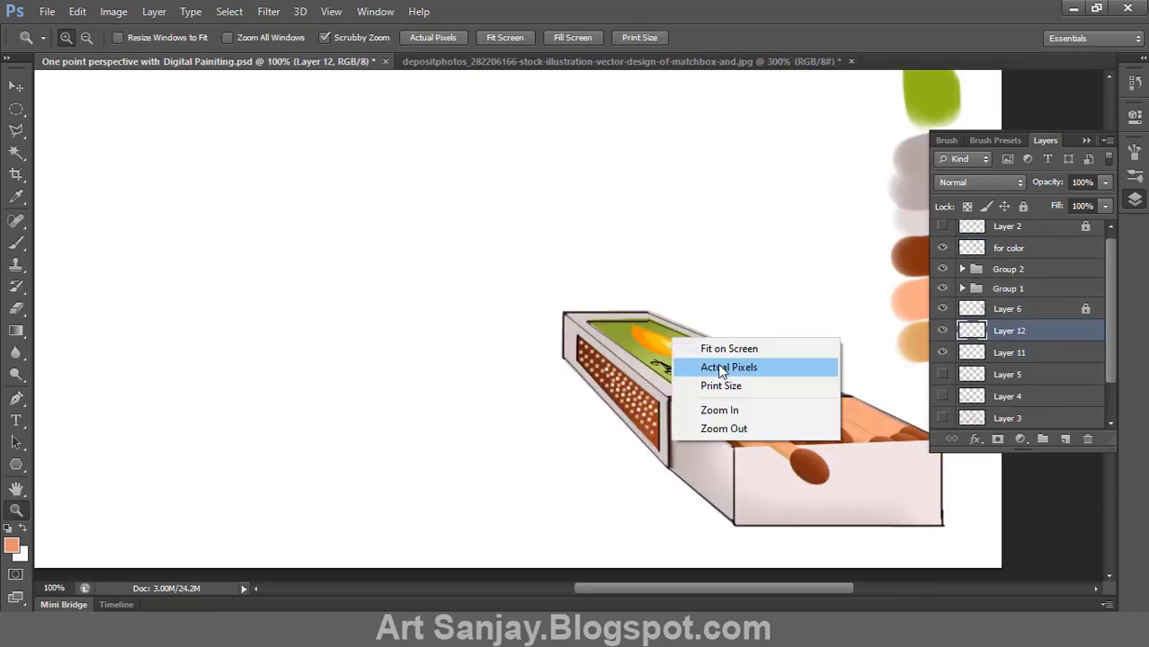
left_click(721, 368)
right_click(734, 353)
left_click(755, 364)
left_click(948, 142)
left_click(1085, 141)
- Merge Layer 12 into Layer 11 and show the hidden sketch, ink and perspective grid layers beneath it
left_click(1135, 199)
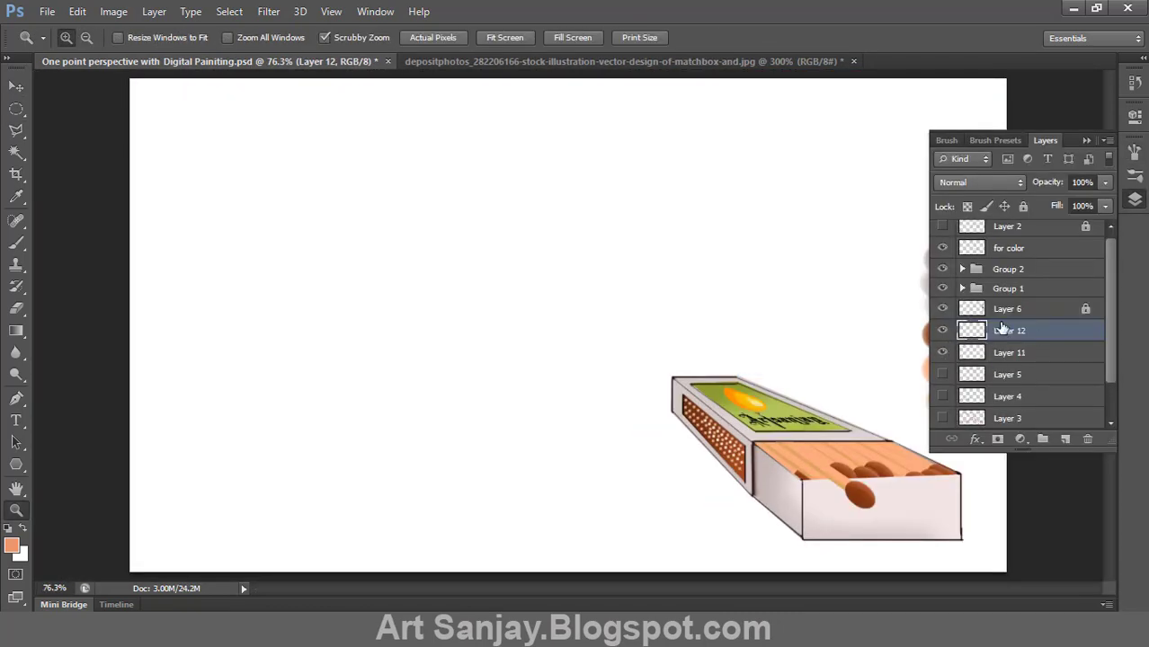
key("ctrl+e")
left_click_drag(942, 352, 944, 421)
left_click(948, 142)
left_click(1086, 141)
- Inspect the boxes and perspective grid up close and view the complete drawing fitted to the screen
left_click(715, 332)
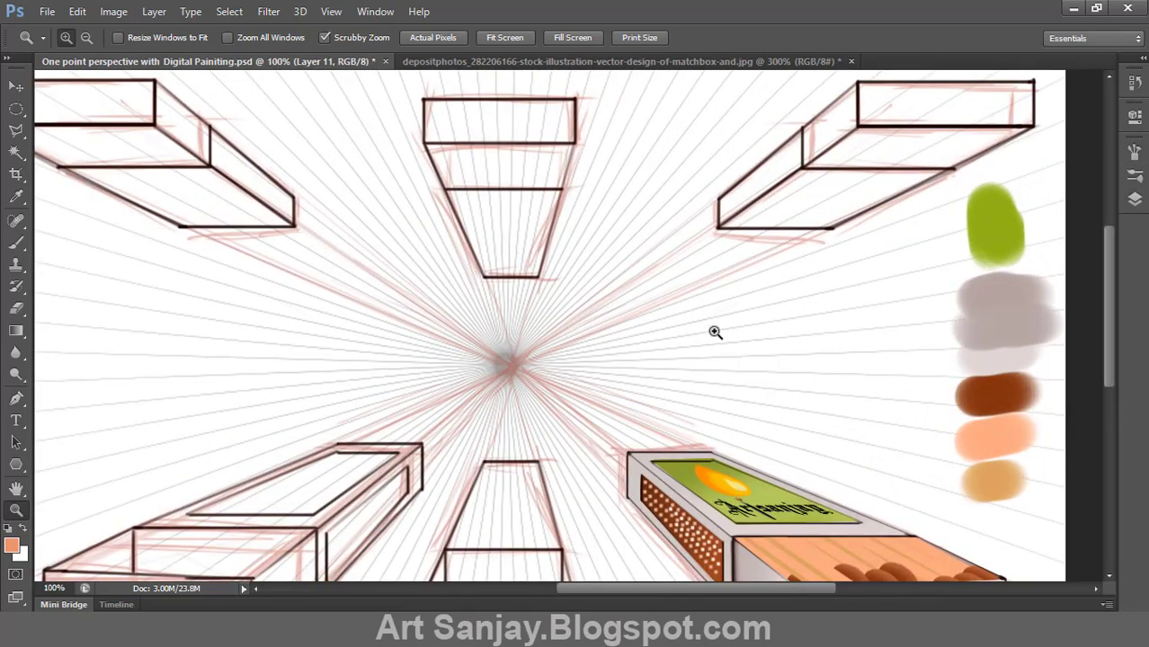
right_click(715, 333)
left_click(741, 345)
left_click(759, 388)
left_click(762, 384)
right_click(721, 443)
left_click(747, 457)
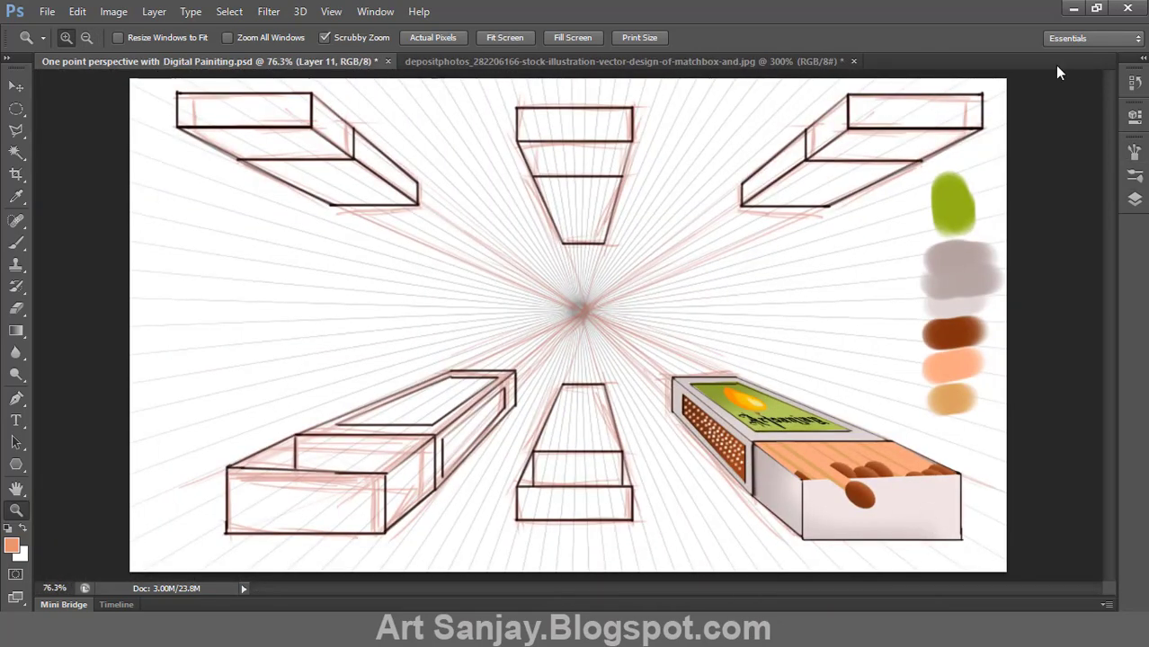